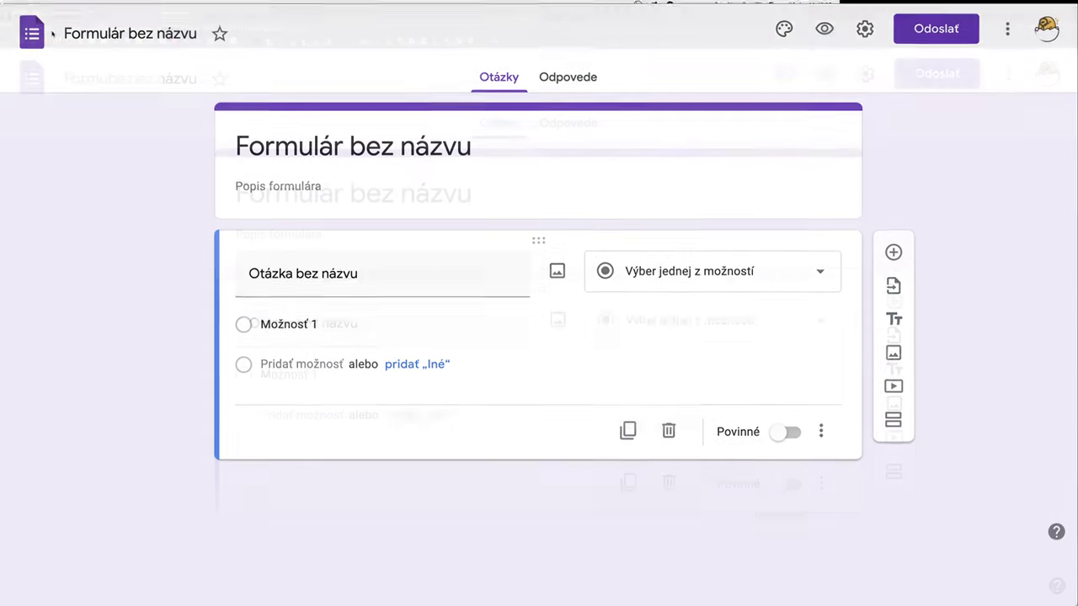
Title the untitled form "Kvíz" and name the form file "CC".
click(821, 273)
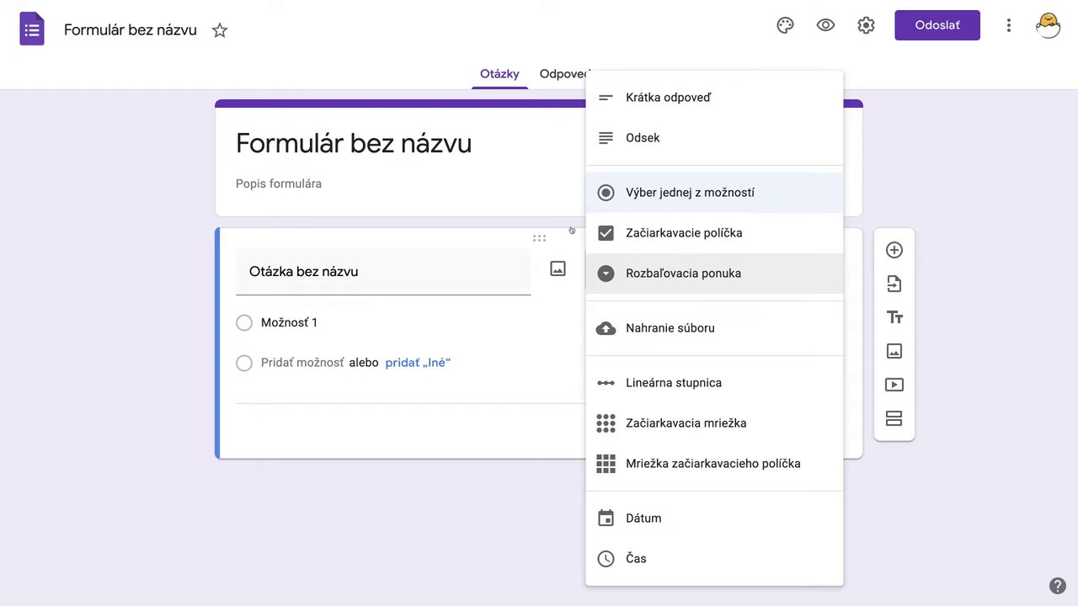
click(358, 145)
text(K)
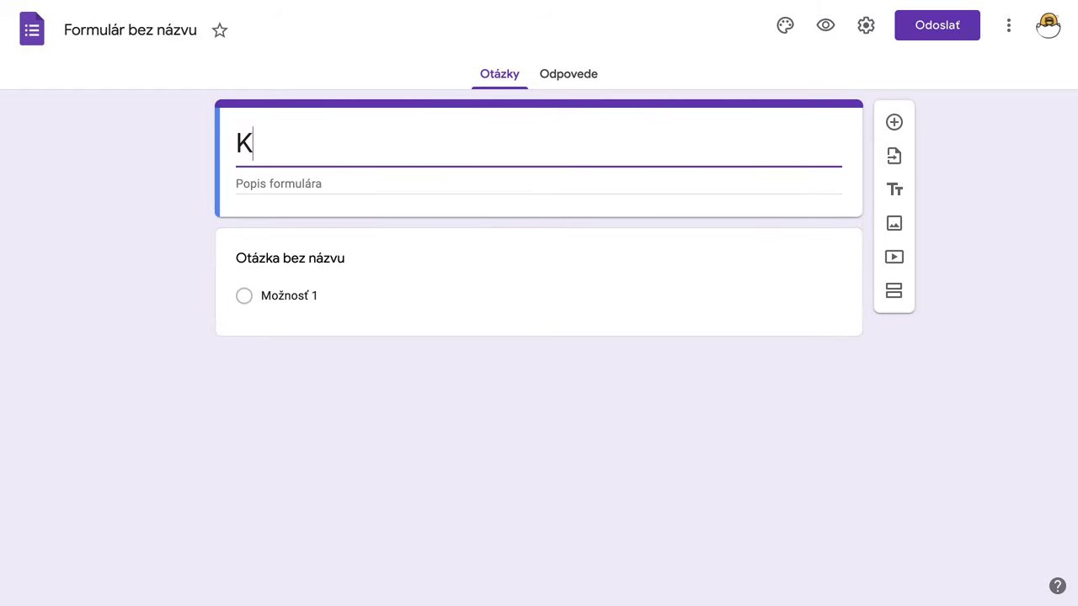
text(víz)
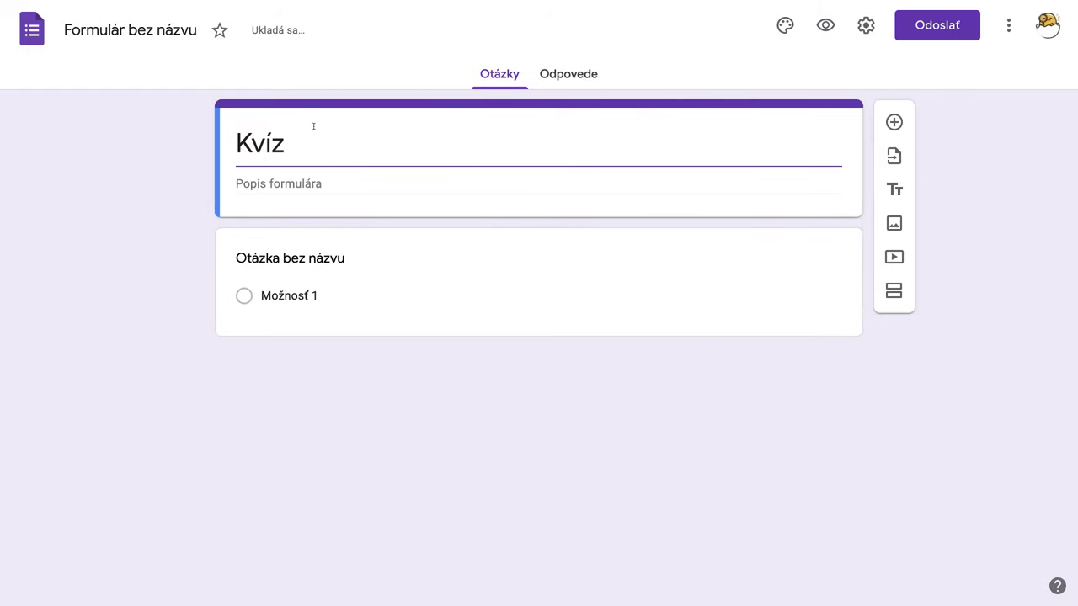
click(130, 34)
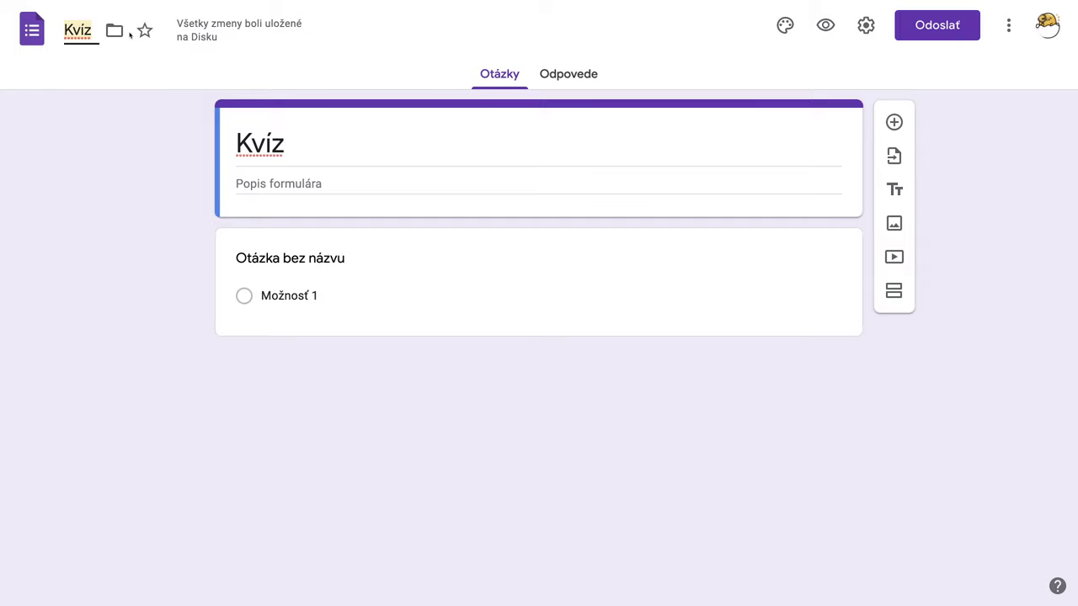
text(CC)
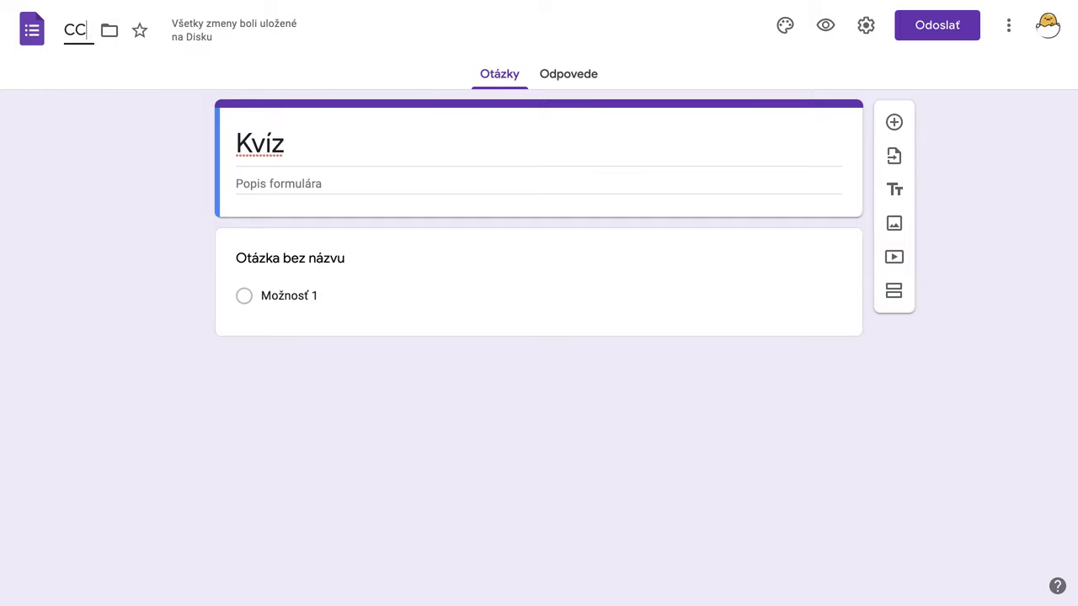
Change the answer type of the first, untitled question to a drop-down list (Rozbaľovacia ponuka).
click(526, 268)
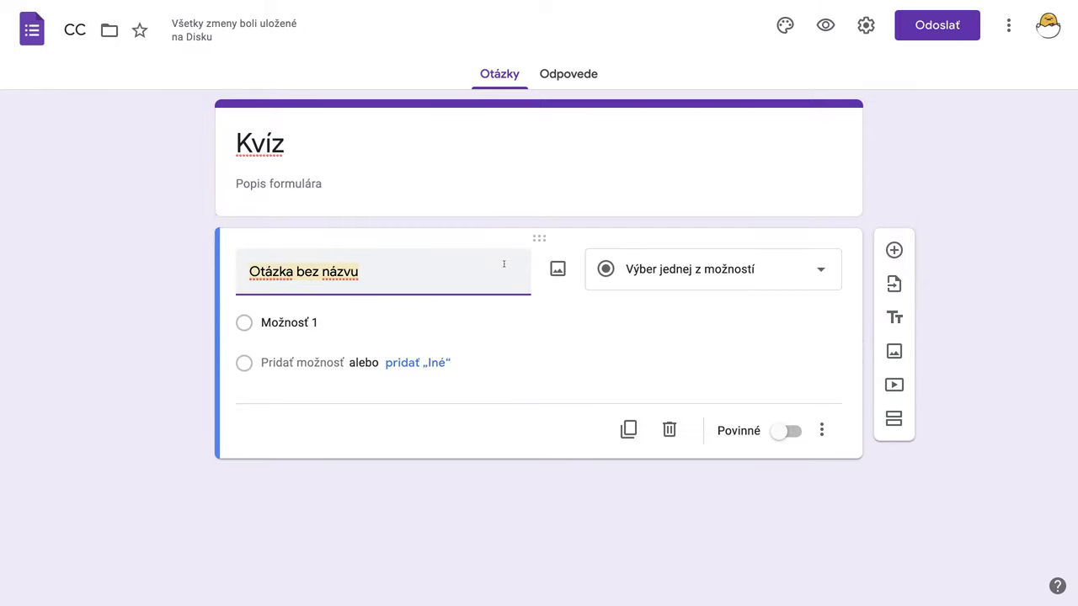
click(820, 273)
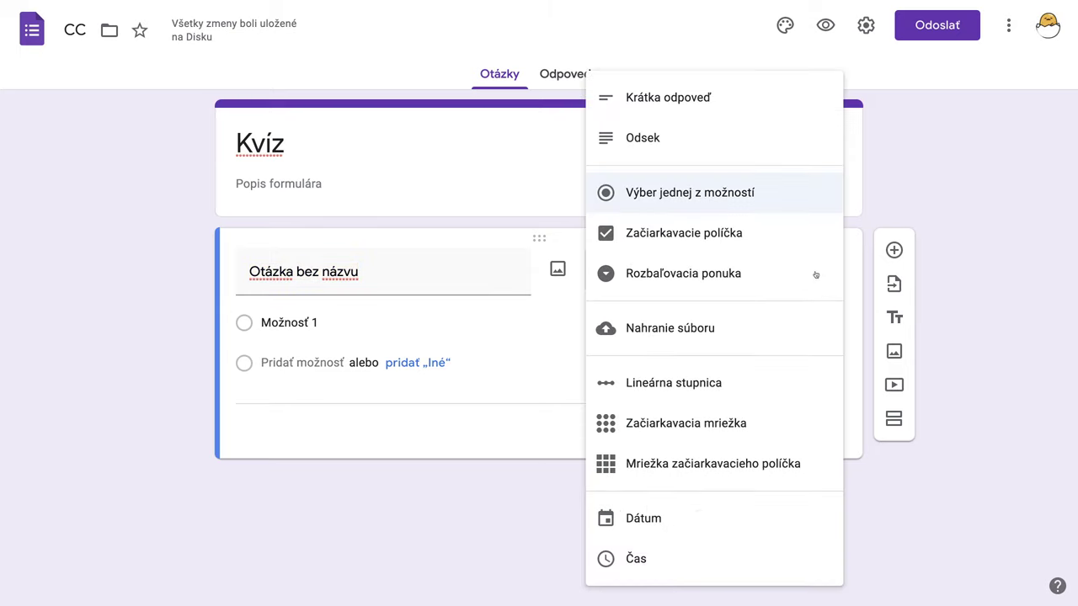
click(686, 276)
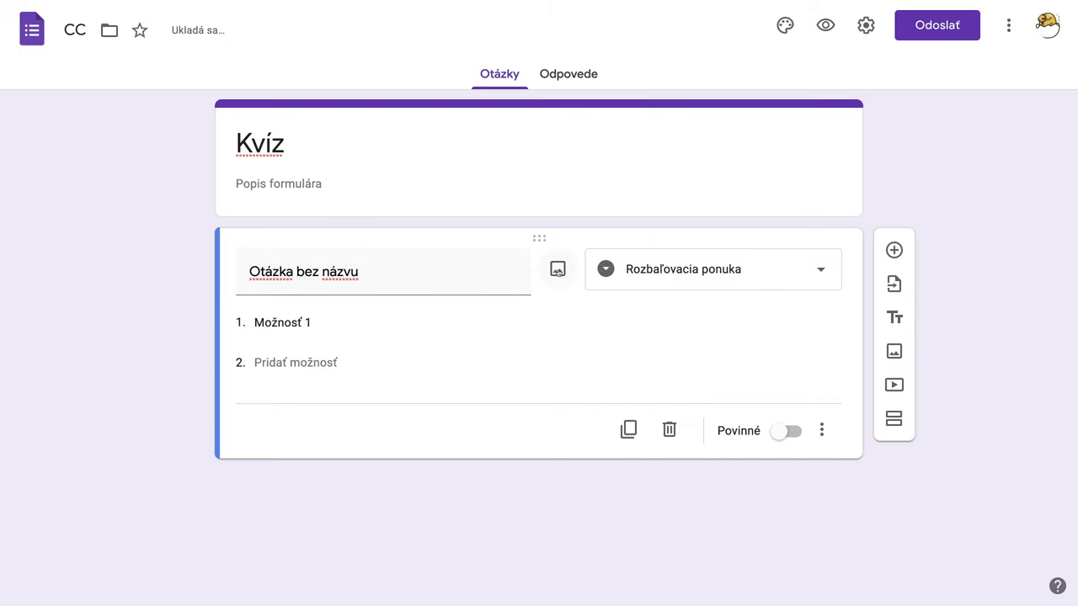
Start adding a question image by web address, and copy the image address of the hero Slečna Tichá from the CodeCombat page.
click(559, 270)
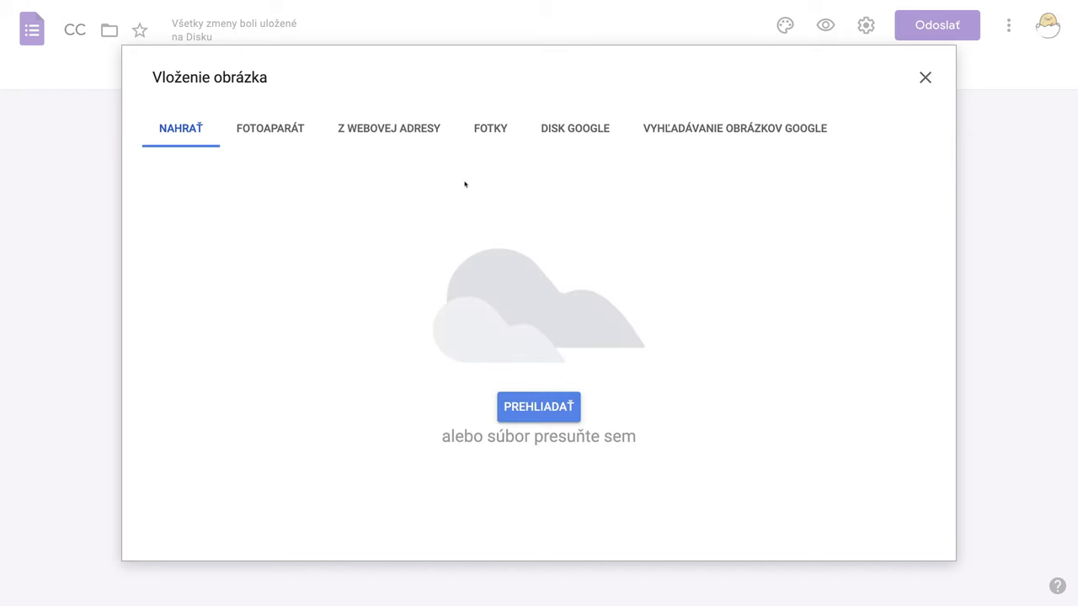
click(407, 129)
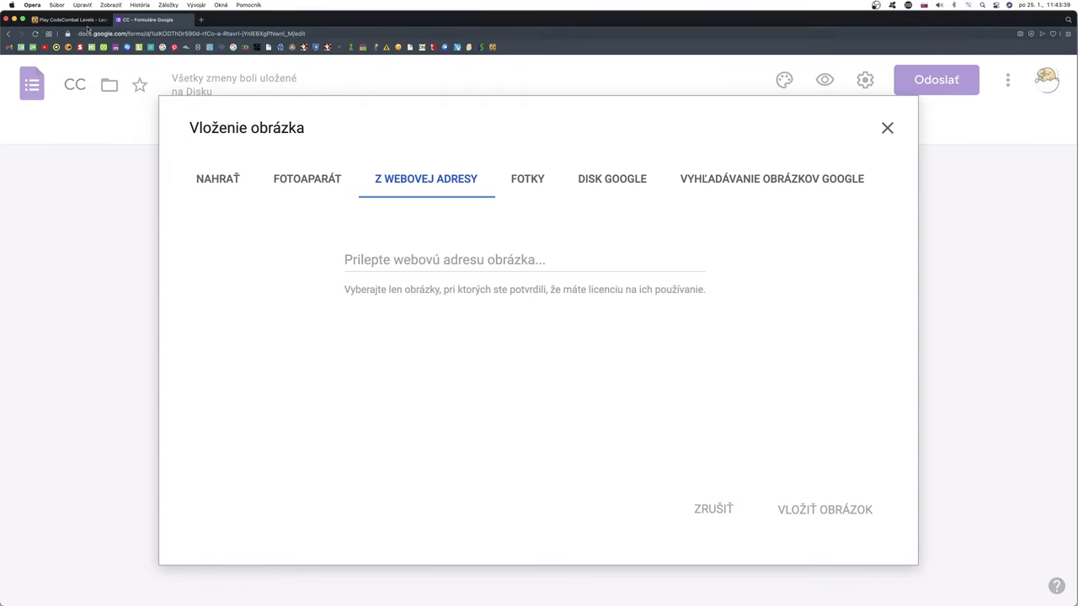
click(83, 19)
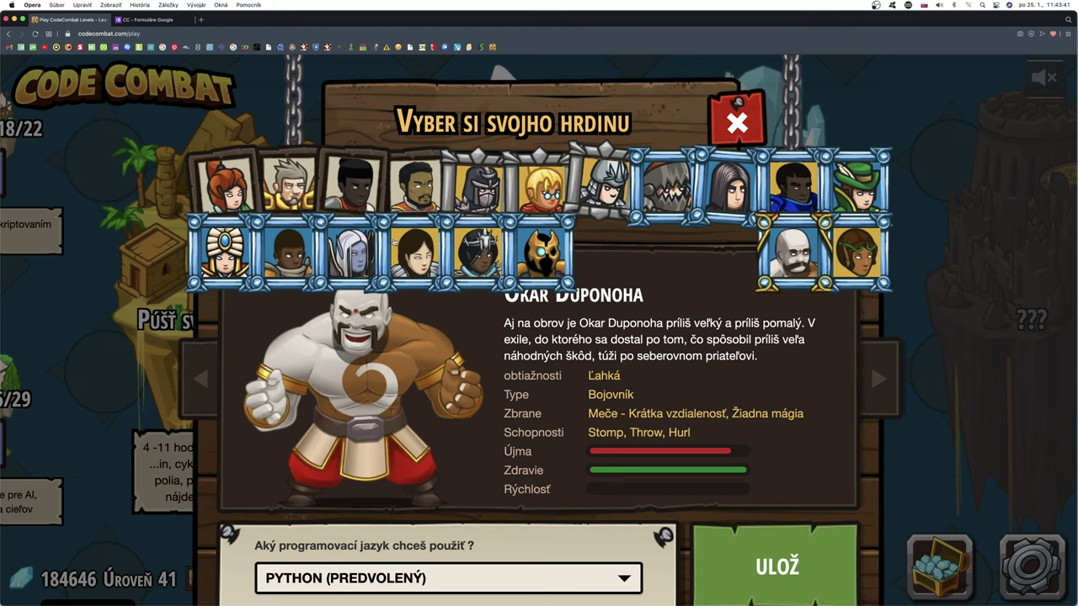
click(543, 190)
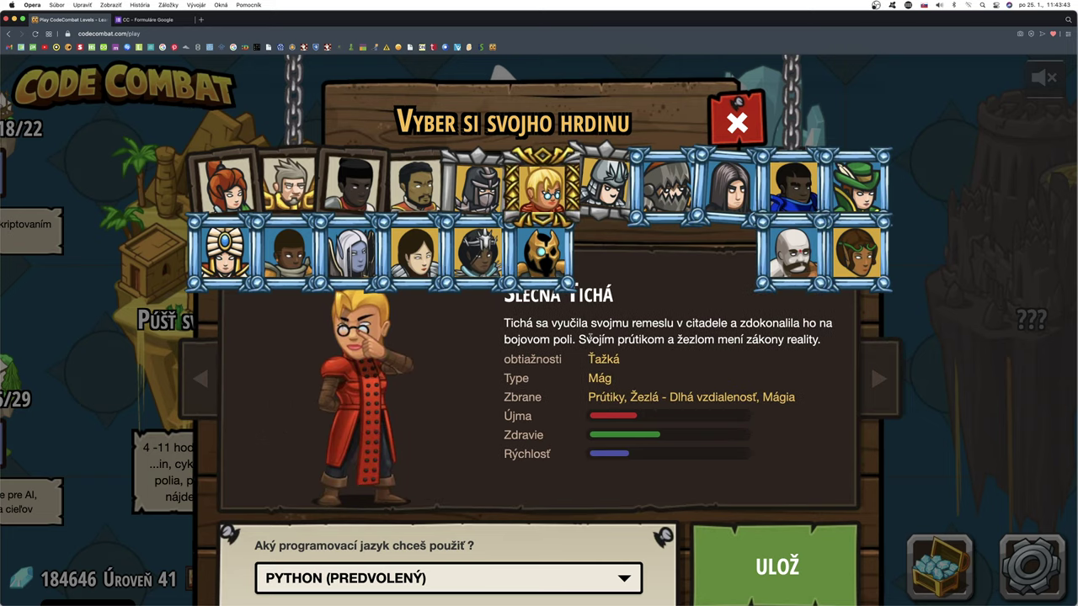
right_click(358, 396)
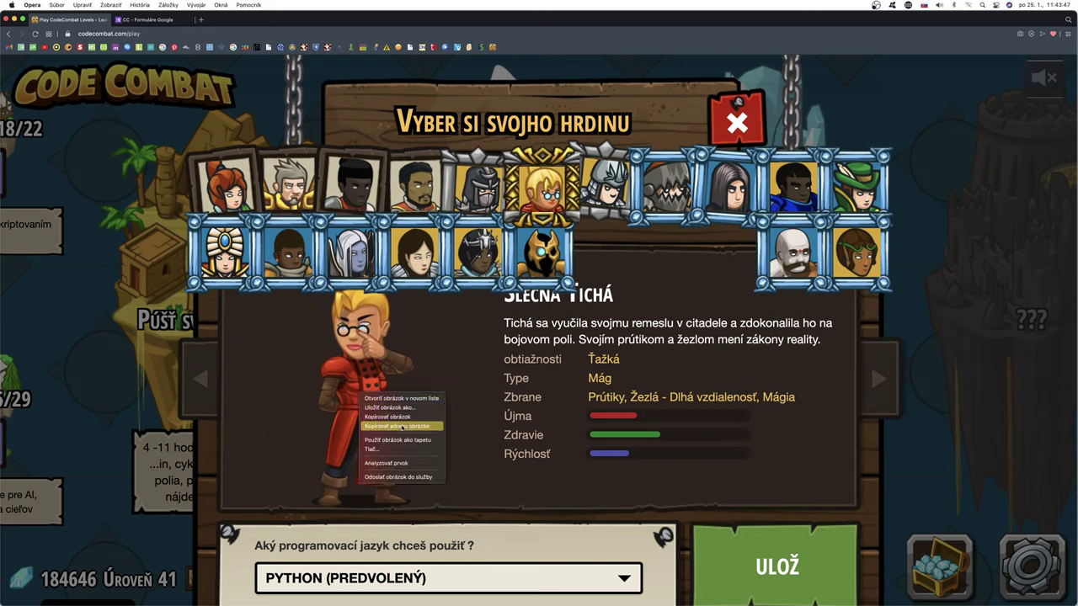
click(400, 427)
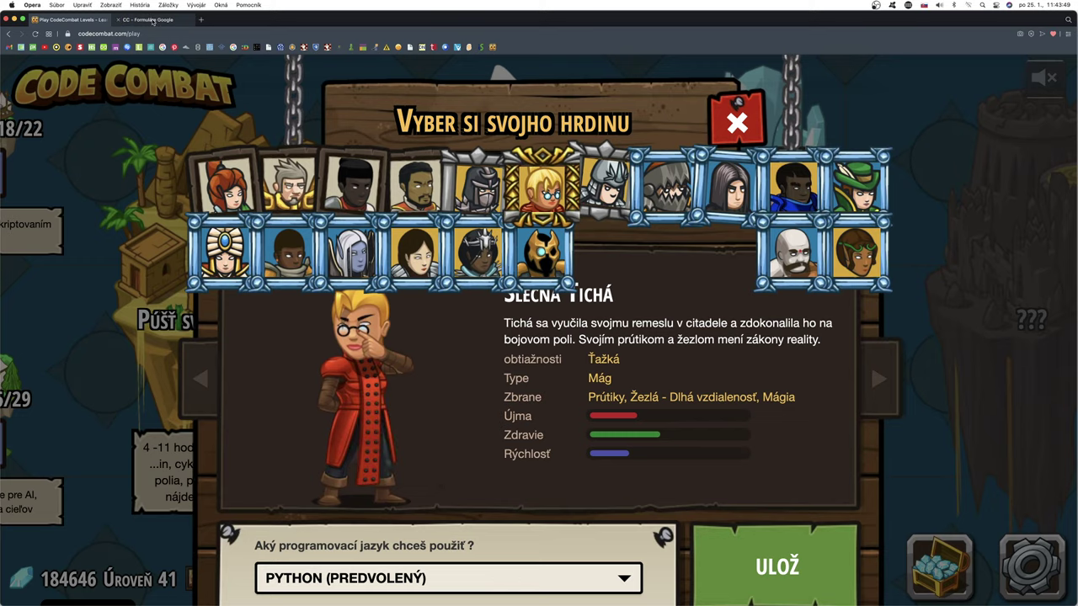
Switch back to Google Forms and insert the librarian-pose.png image into the question using the copied web address.
click(153, 20)
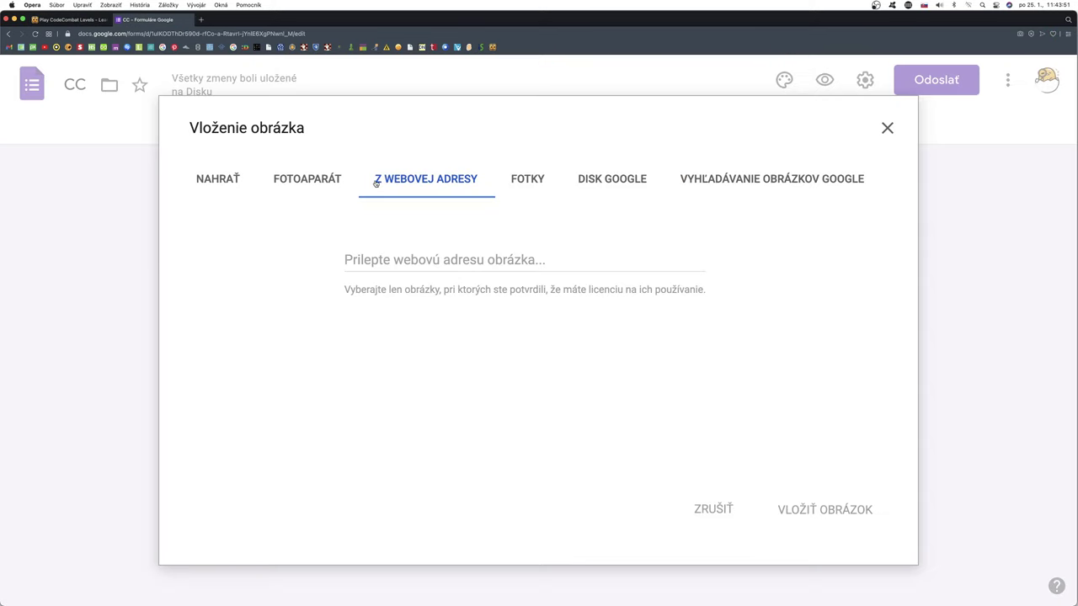
click(375, 259)
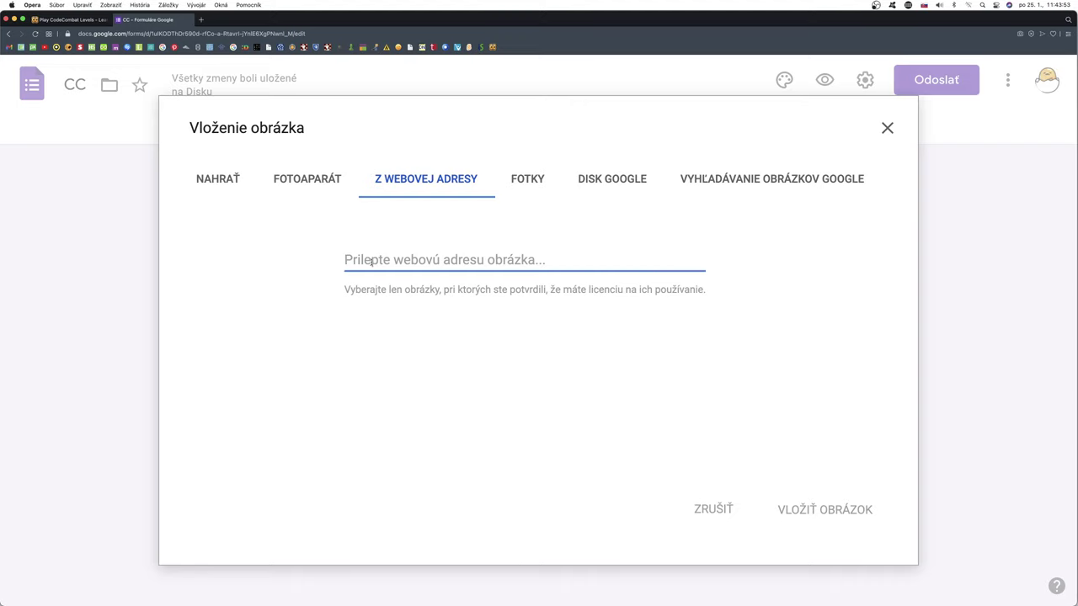
key(super+v)
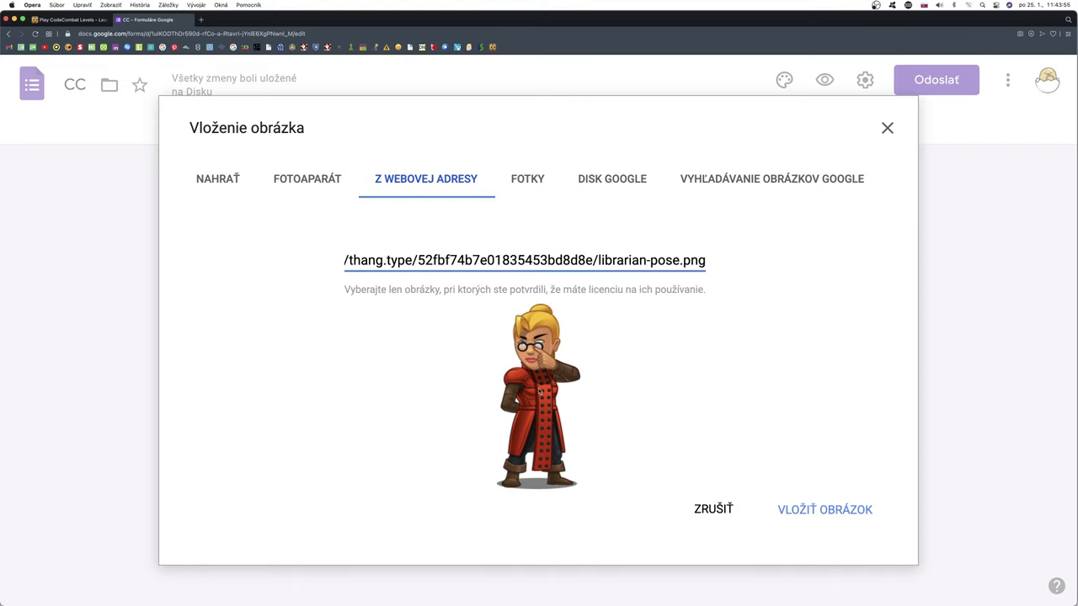
click(817, 511)
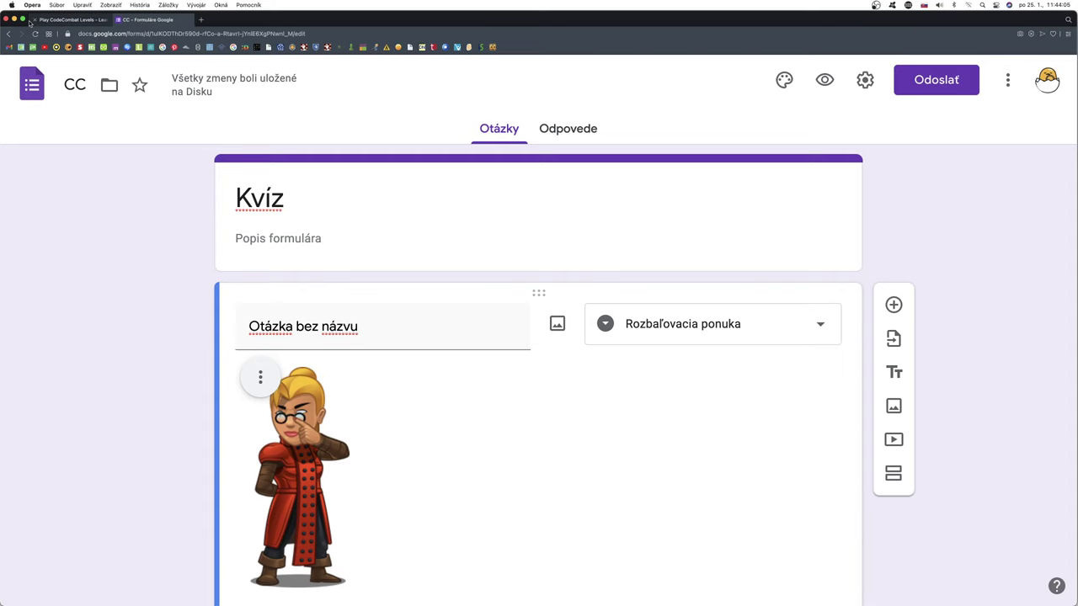
Replace the placeholder question text above the image with "Slečna Tichá je:".
key(super+ctrl+f)
click(295, 271)
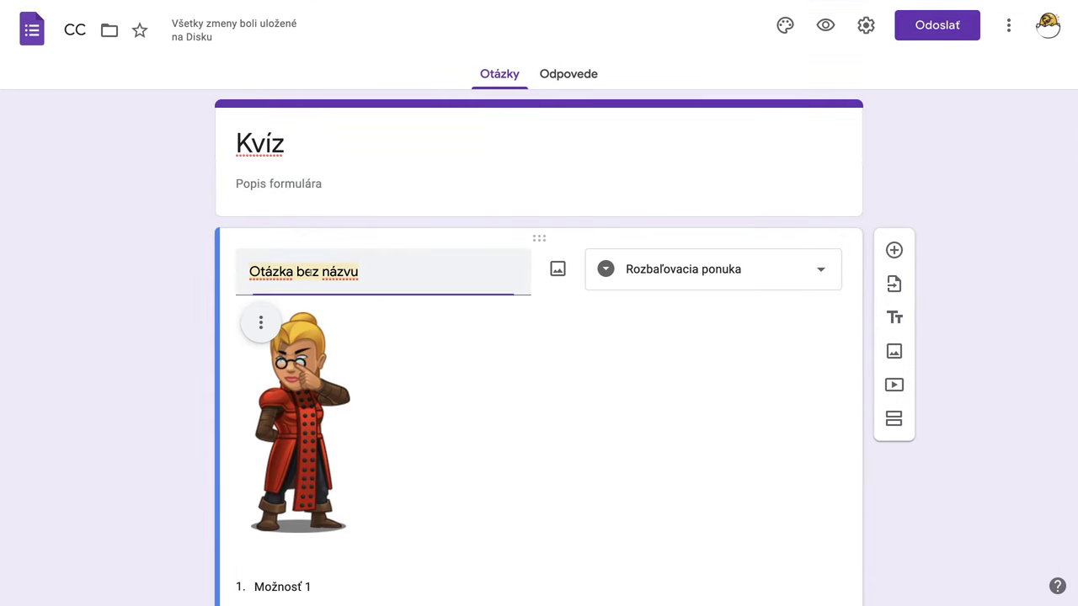
text(Sle)
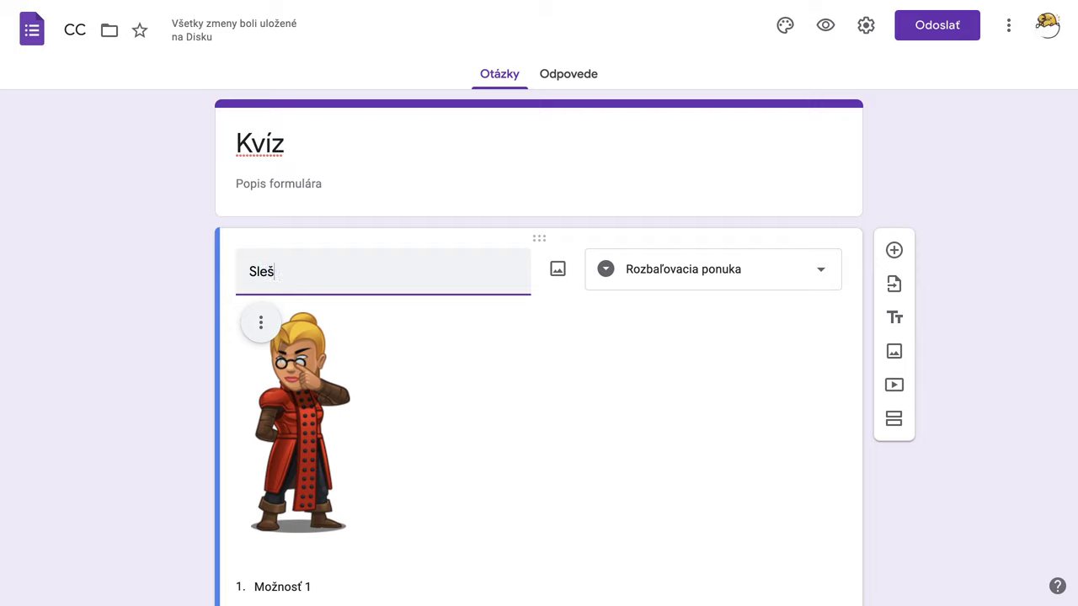
text(čn)
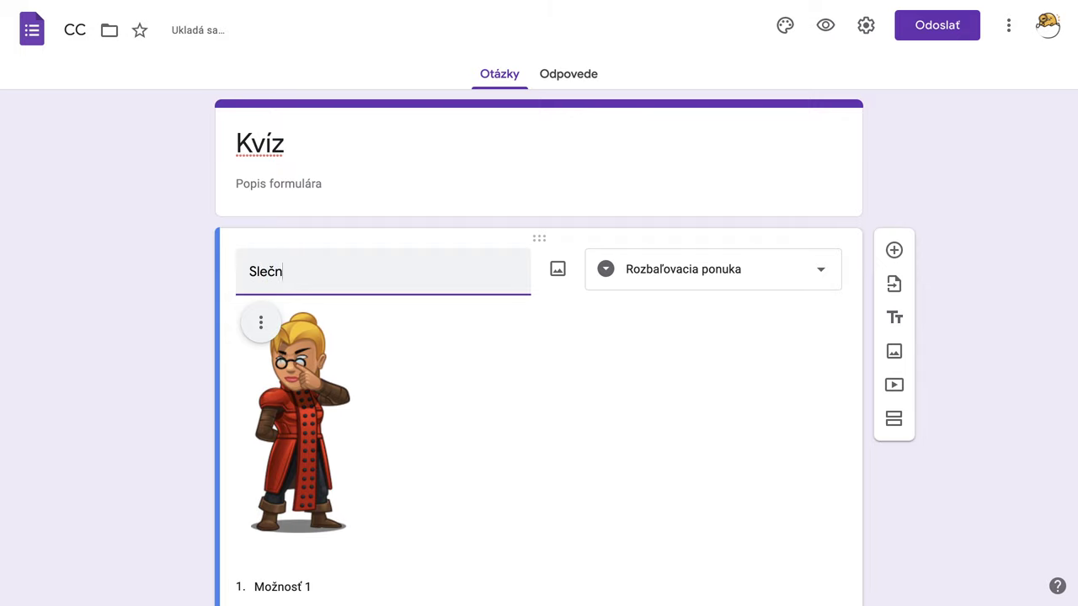
text(a Tichá je:)
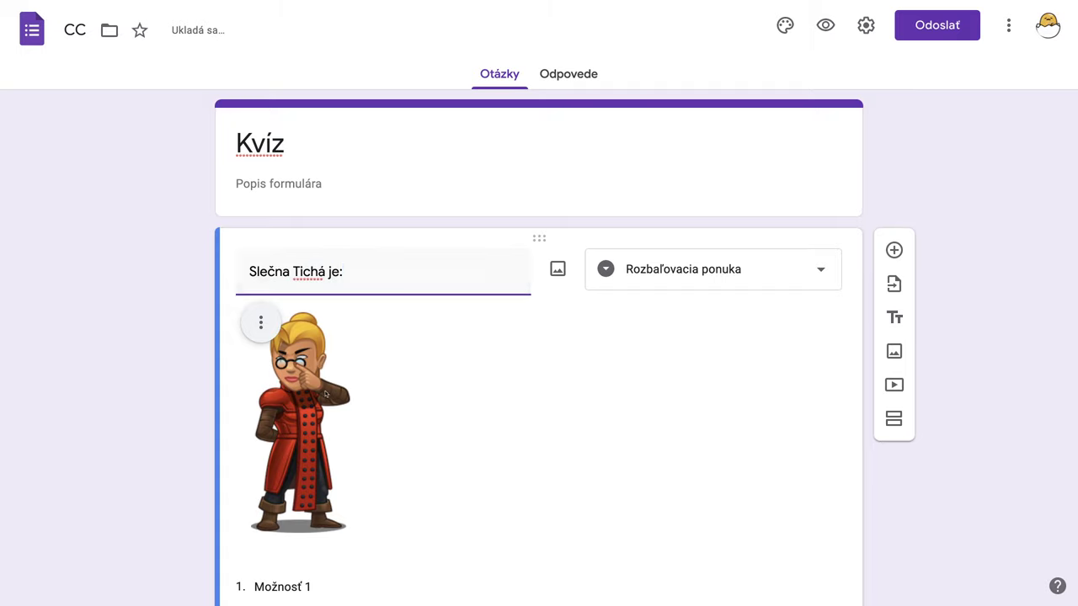
Enter the three answer options "Mág", "Bojovník" and "Strelec" for the drop-down question.
scroll(325, 394, down, 2)
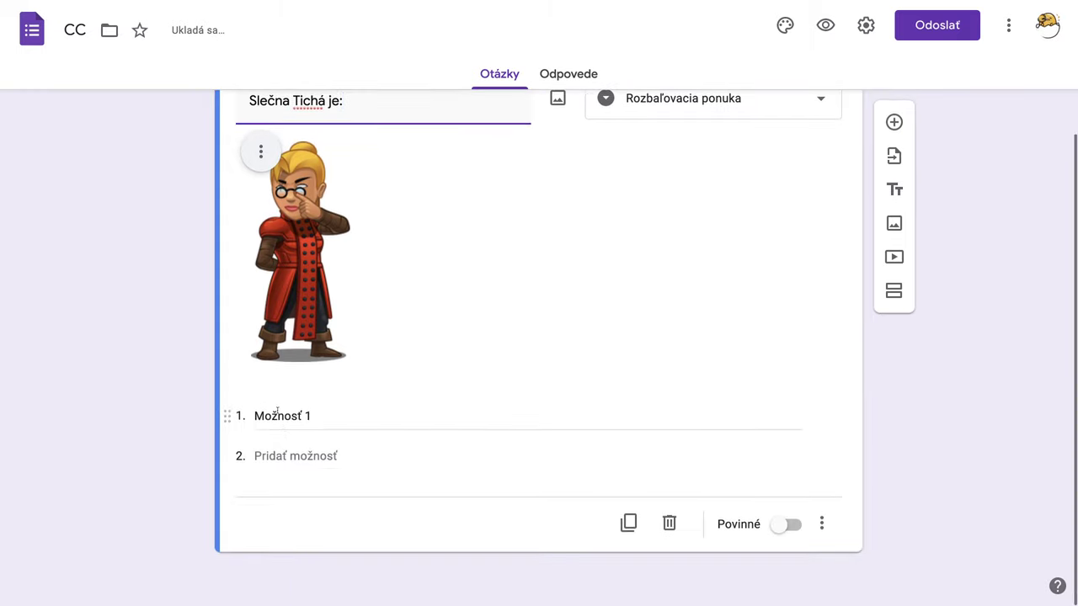
click(528, 426)
text(Mág)
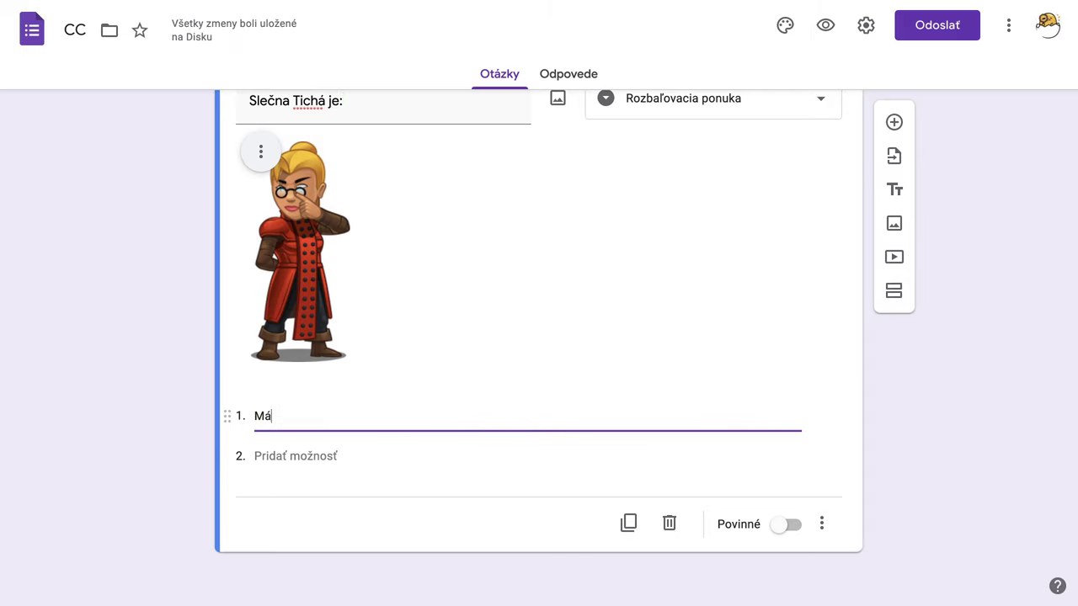
click(264, 456)
text(B)
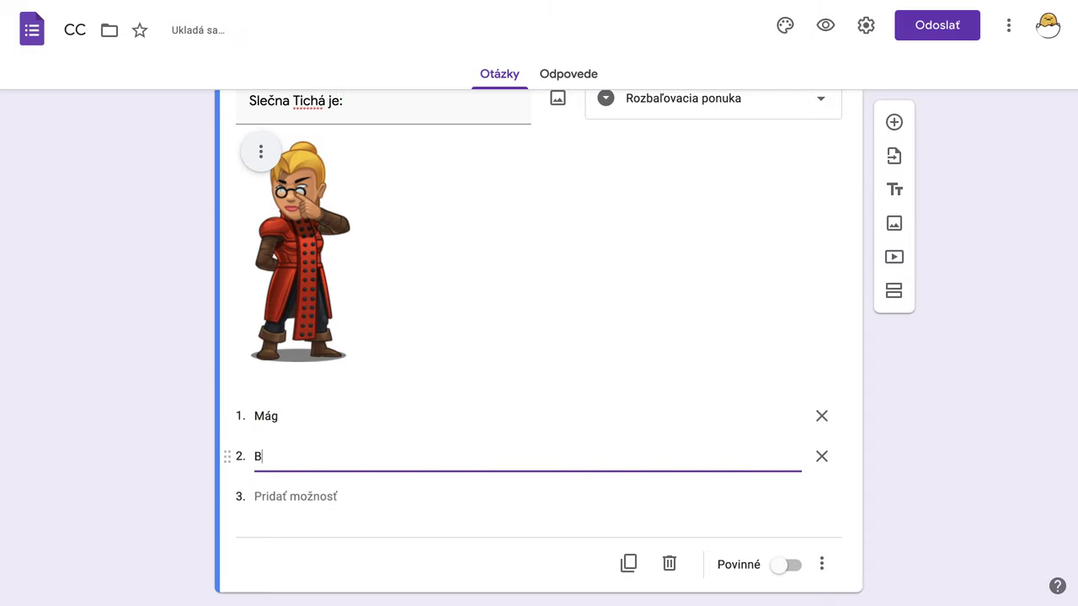
text(ojovník)
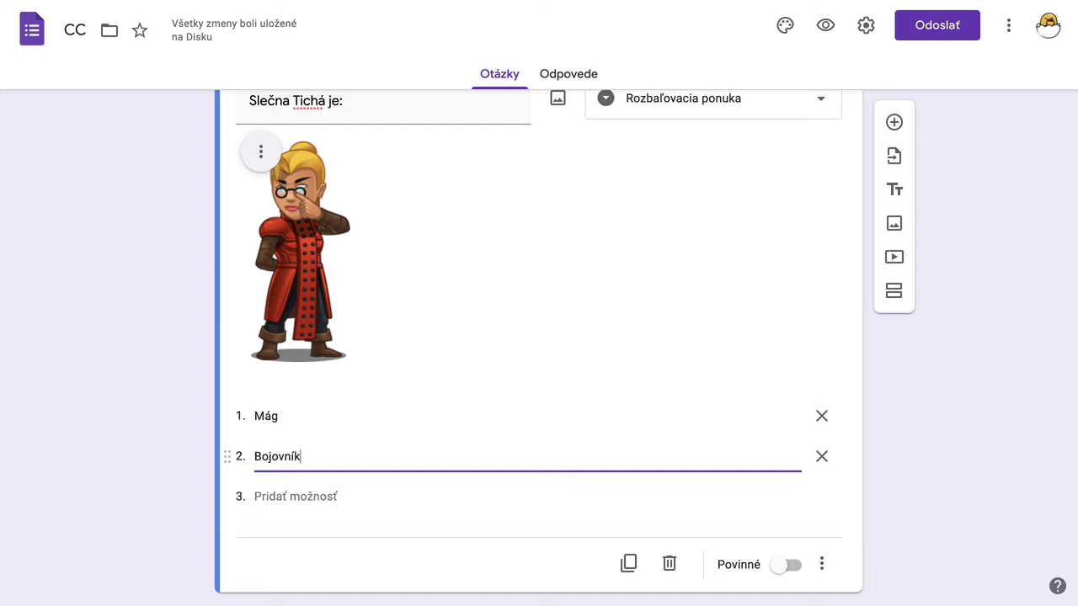
click(265, 497)
text(S)
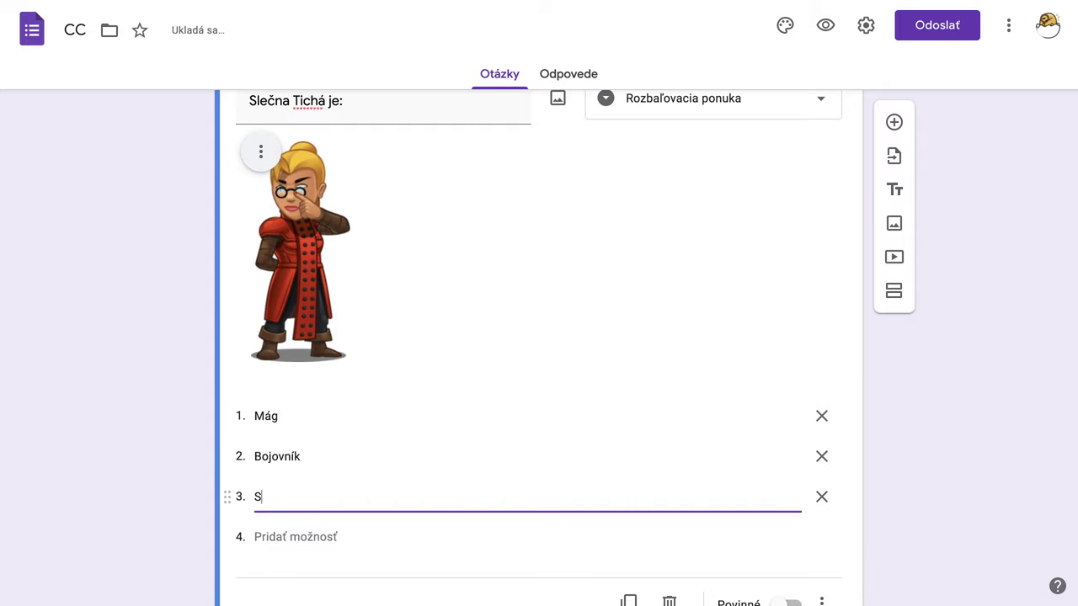
text(trelec)
Turn the form into a quiz (Zmeniť na kvíz) in the form settings and save the settings.
scroll(606, 339, up, 1)
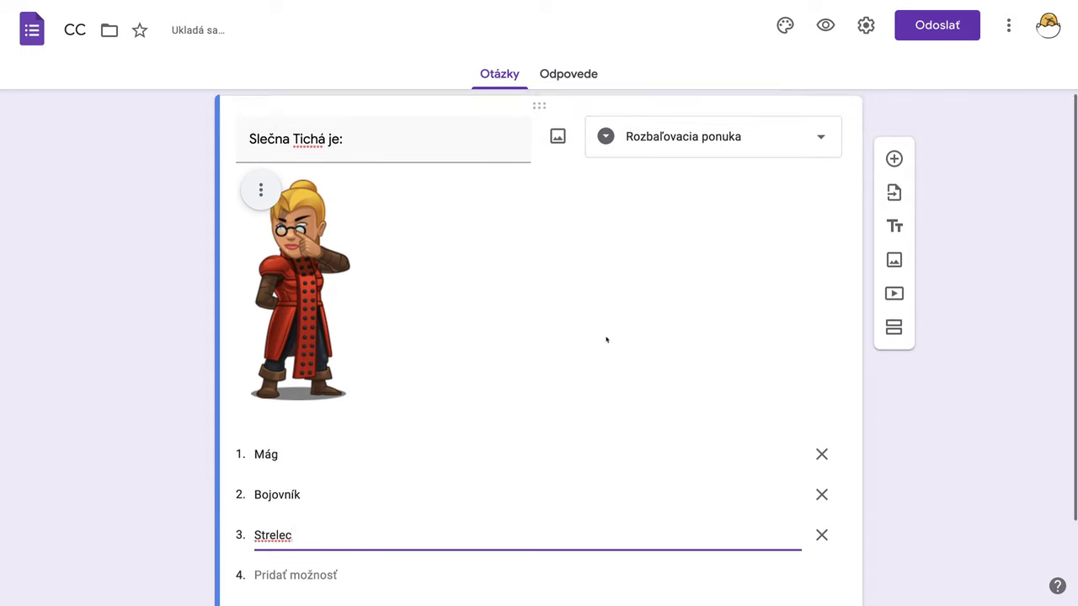
click(866, 25)
click(697, 120)
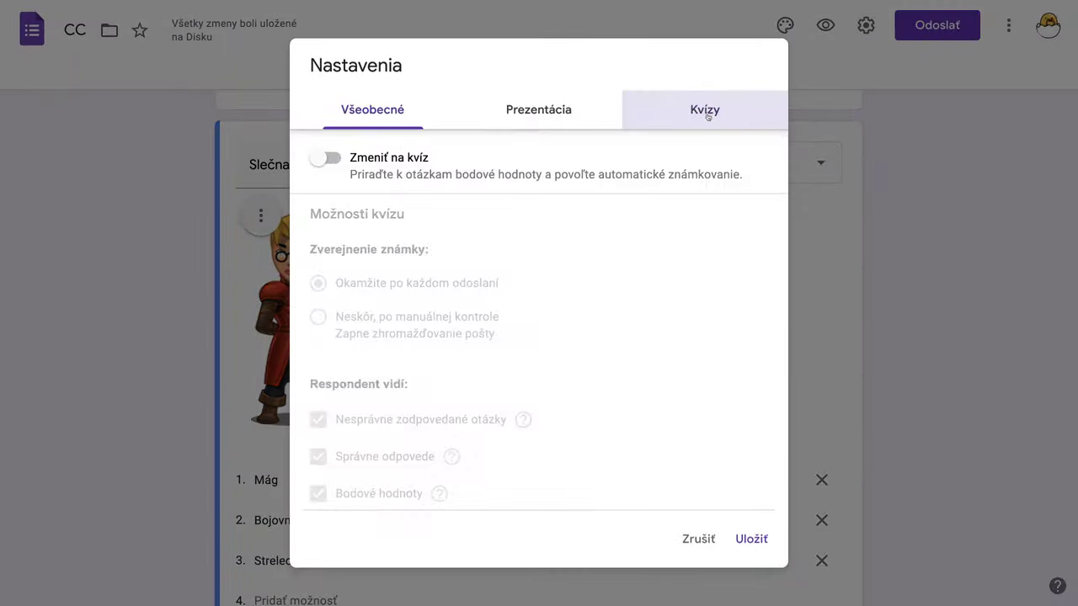
click(320, 159)
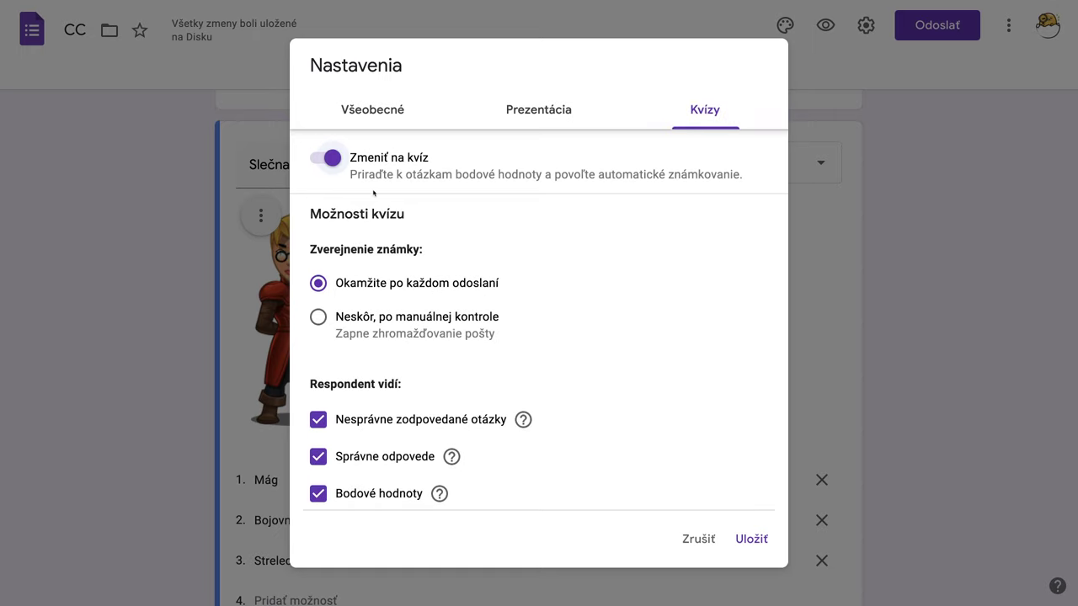
click(751, 539)
In the question's answer key, assign 1 point and mark "Mág" as the correct answer.
scroll(653, 497, down, 2)
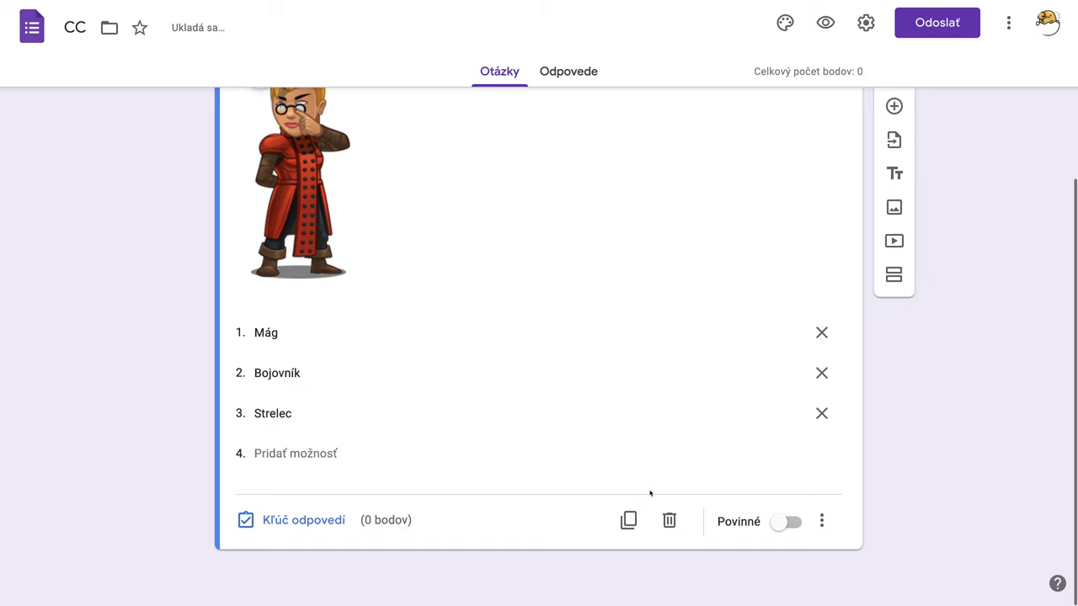
click(292, 527)
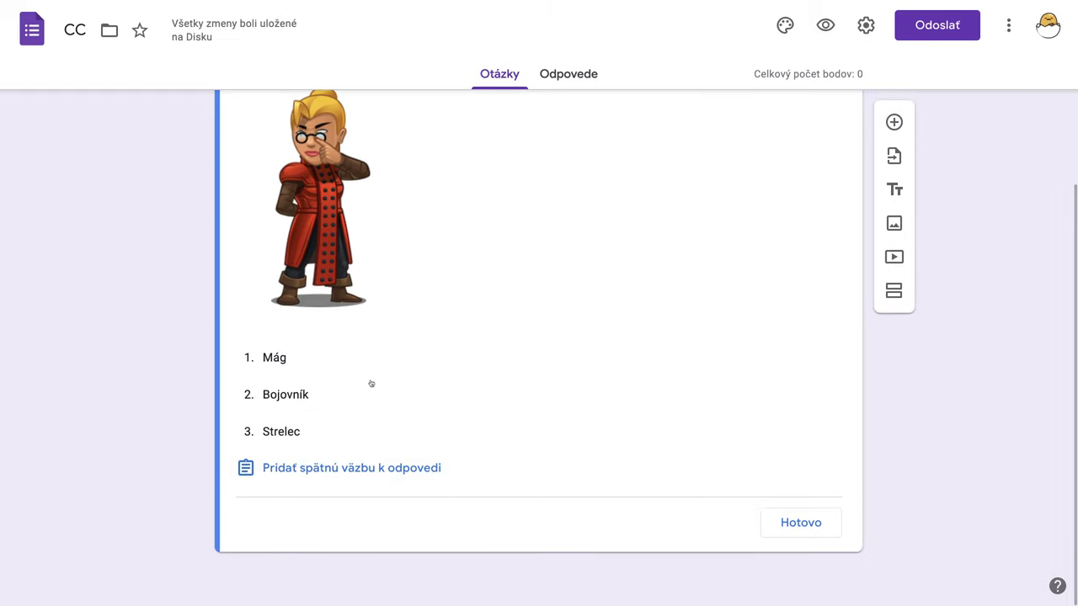
click(818, 122)
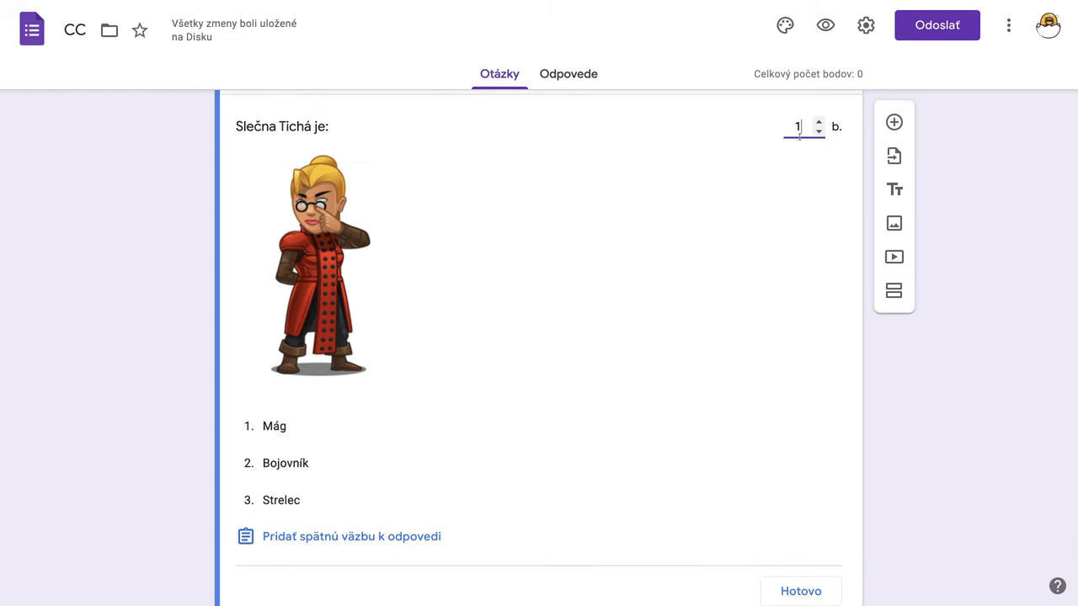
click(287, 428)
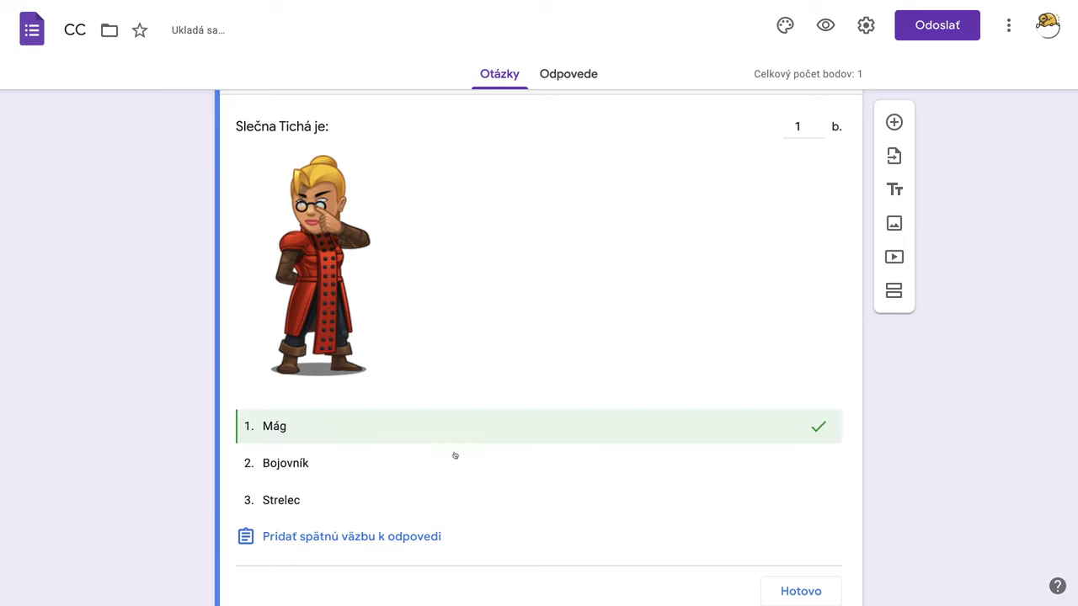
scroll(502, 466, down, 2)
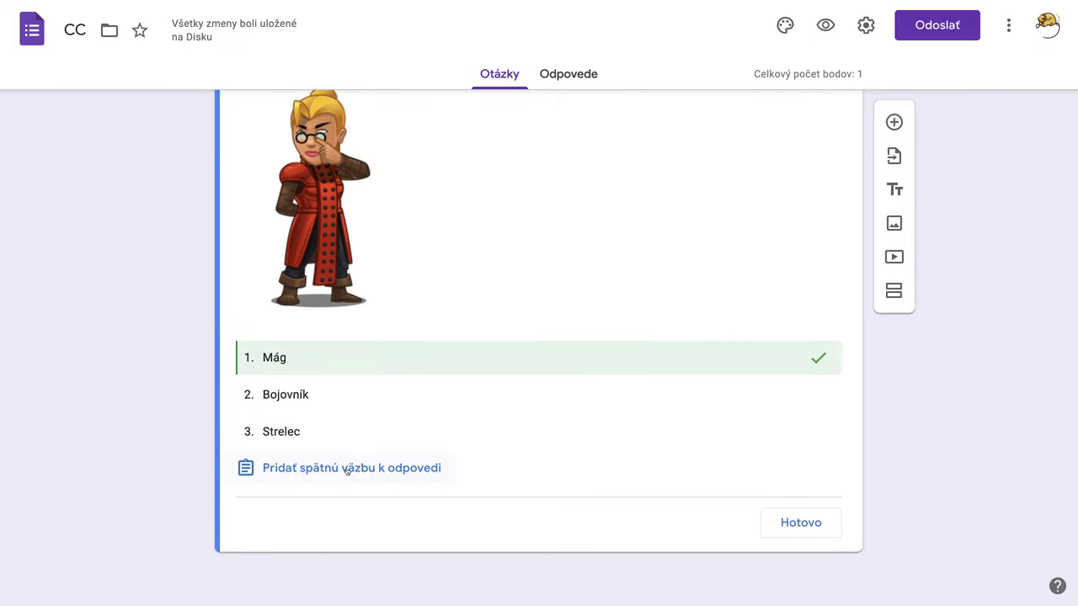
click(346, 468)
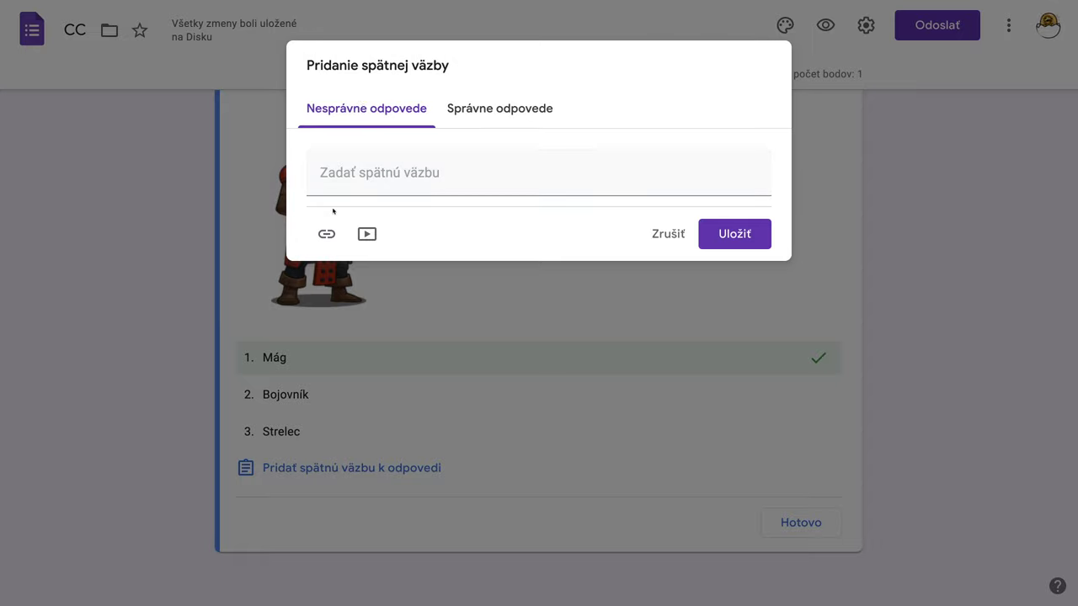
click(326, 235)
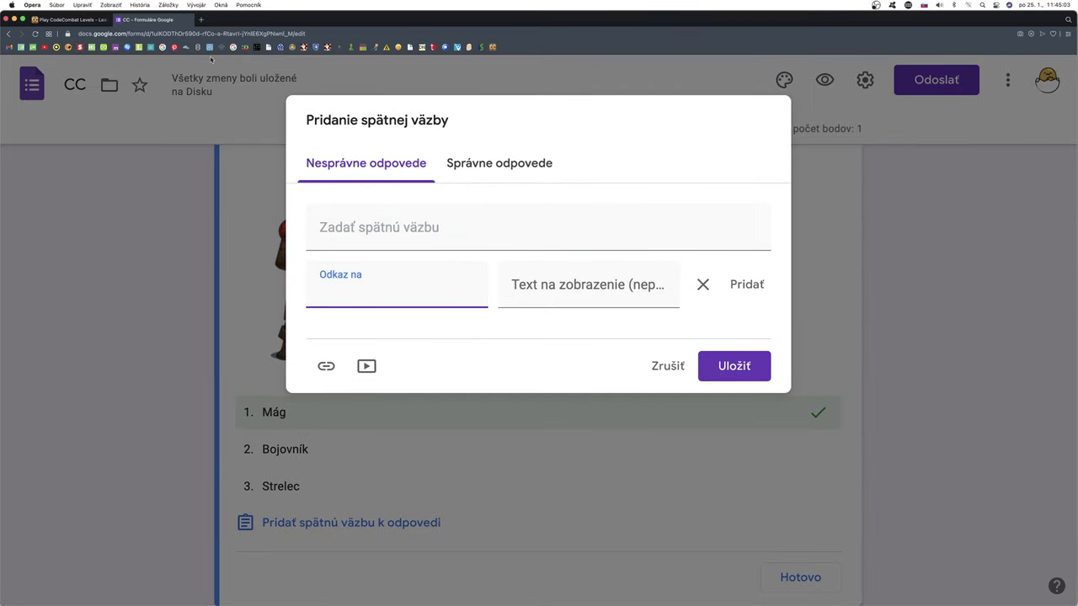
click(81, 18)
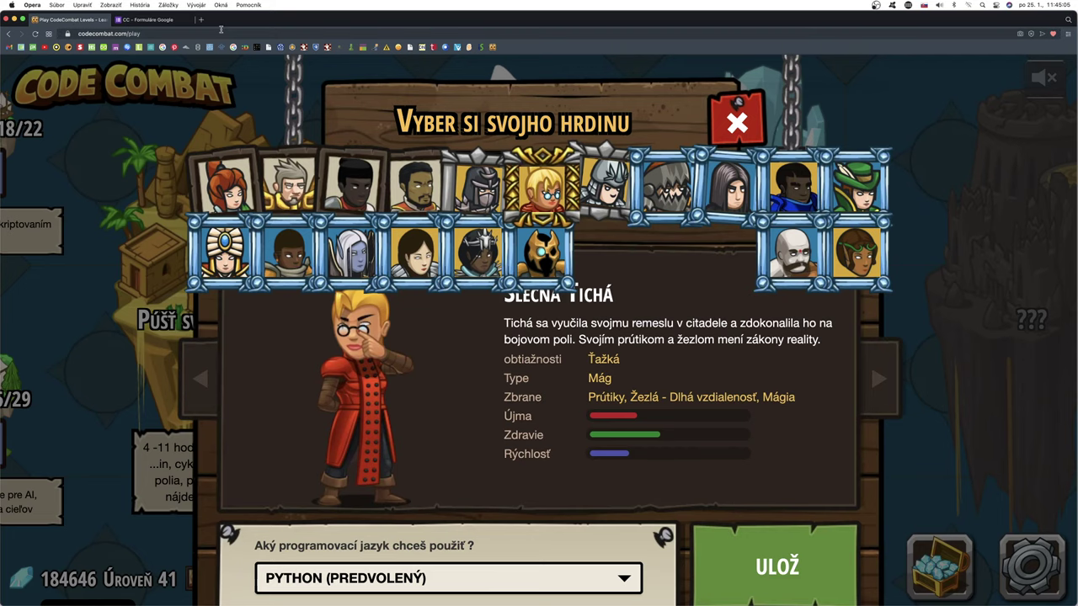
click(190, 34)
key(super+c)
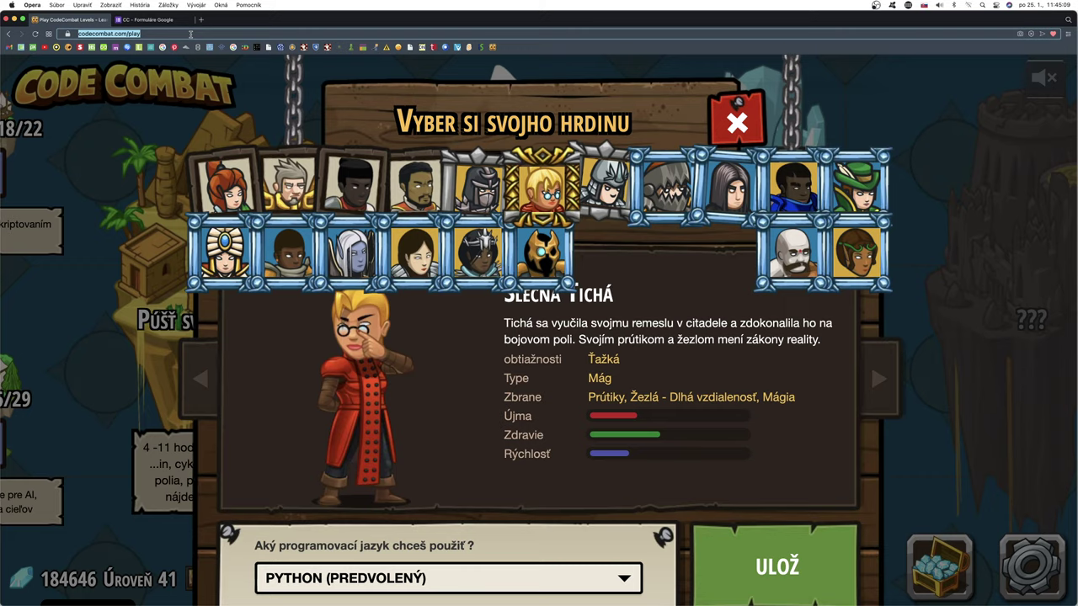
click(145, 19)
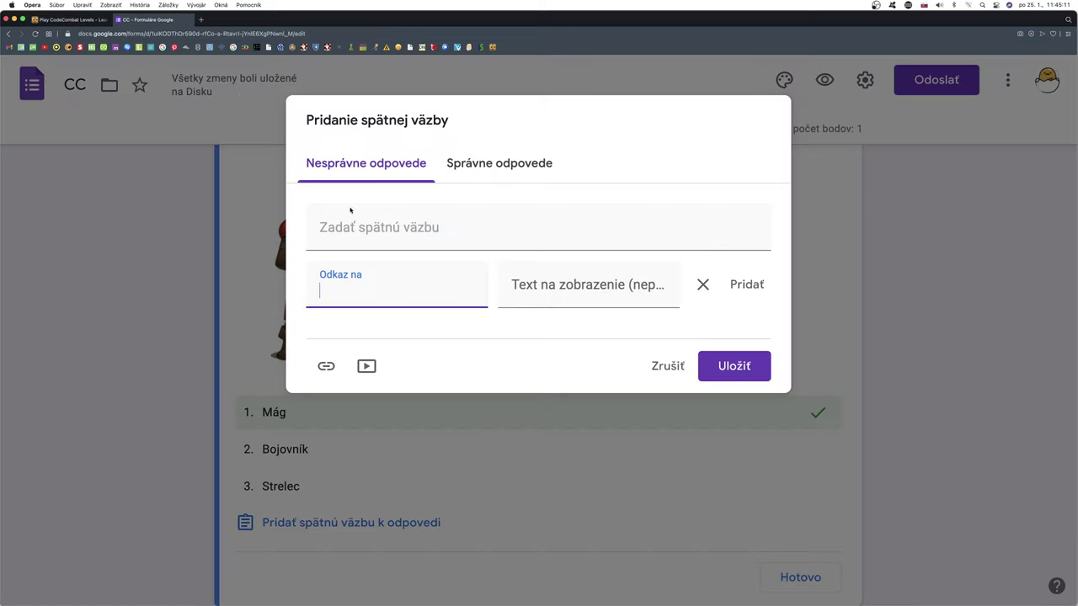
key(super+v)
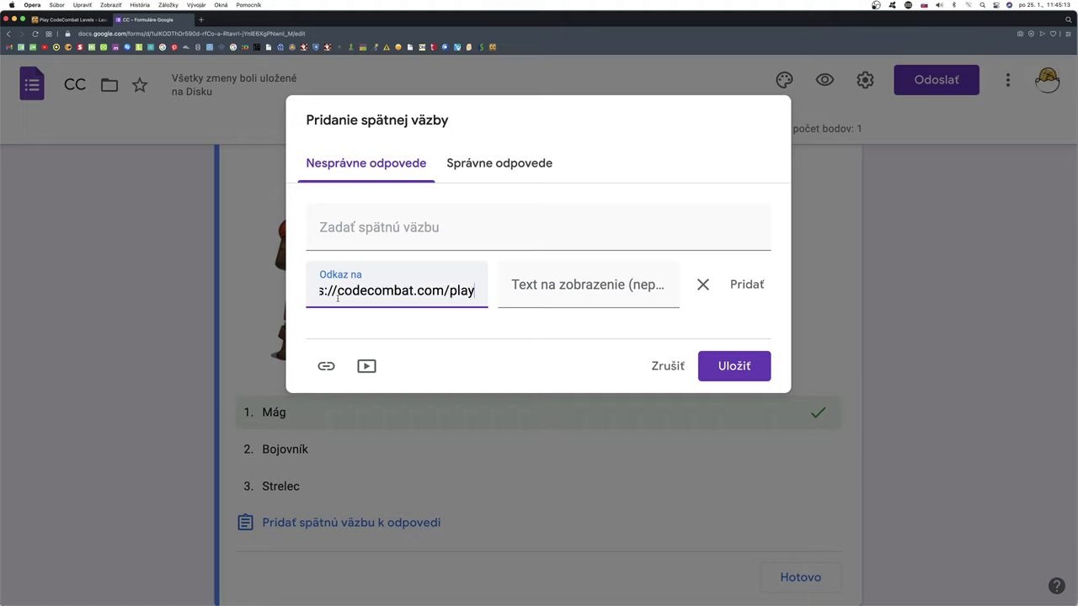
Set the feedback link's display text to "CodeCombat" and add the link.
click(516, 286)
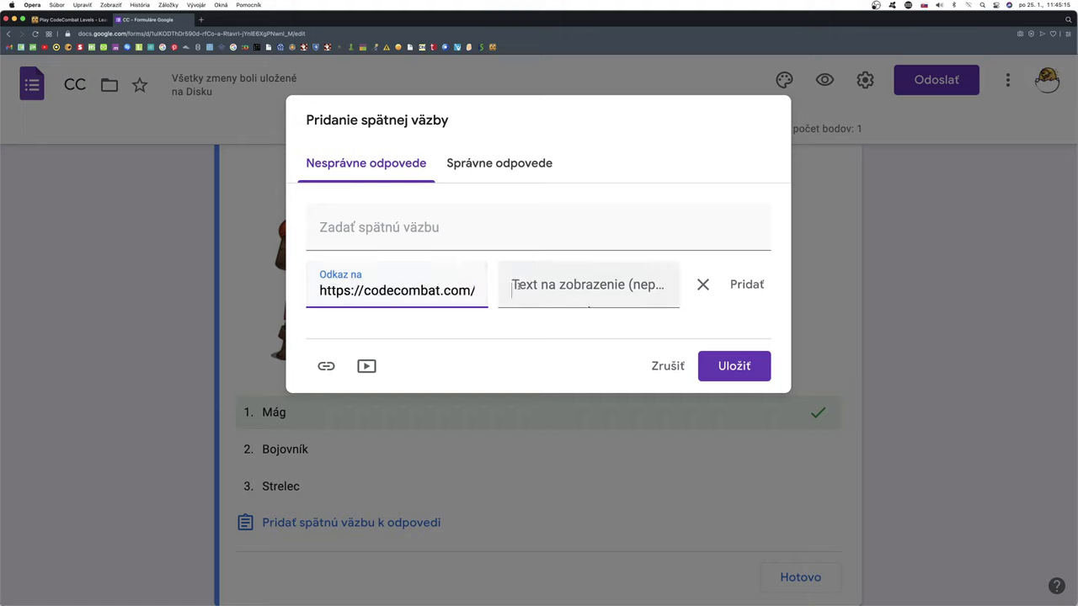
text(Cod)
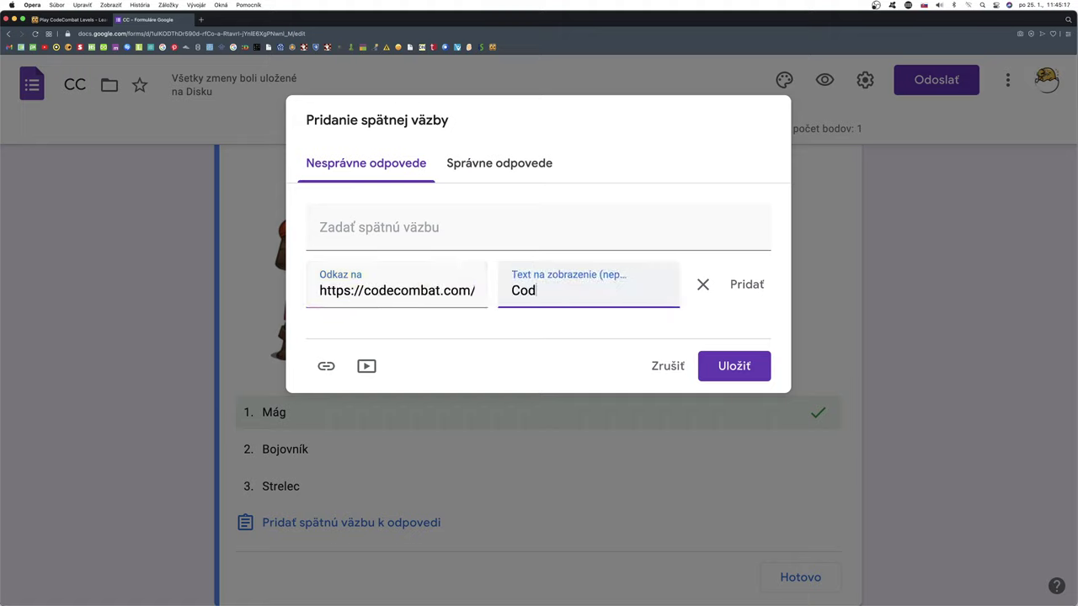
text(eCombat)
click(748, 286)
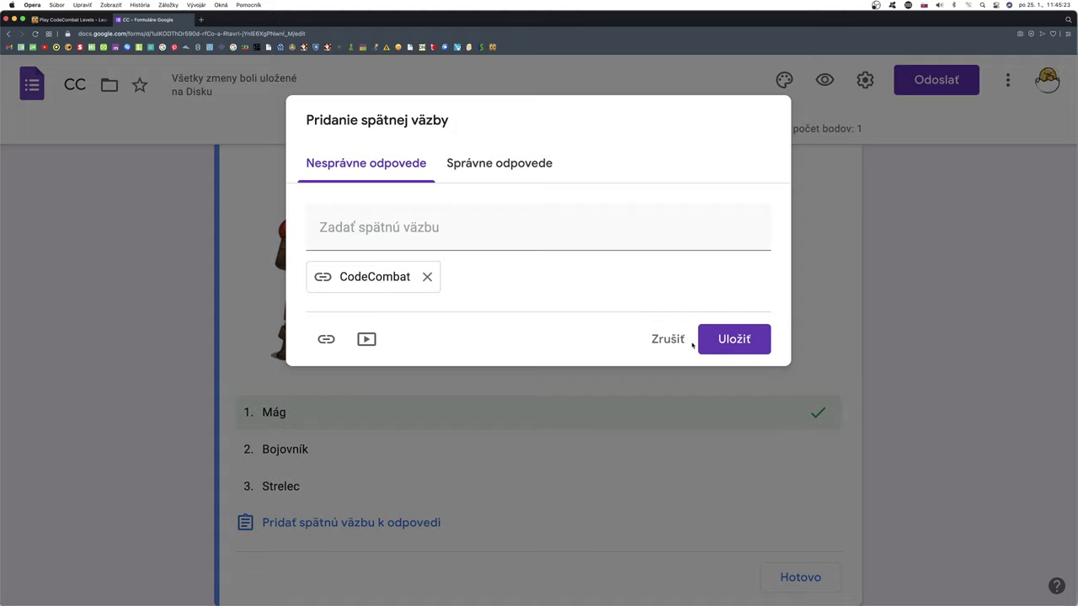
For the correct-answer feedback, search YouTube for a video with "CodeCombat knihovníčka".
click(491, 165)
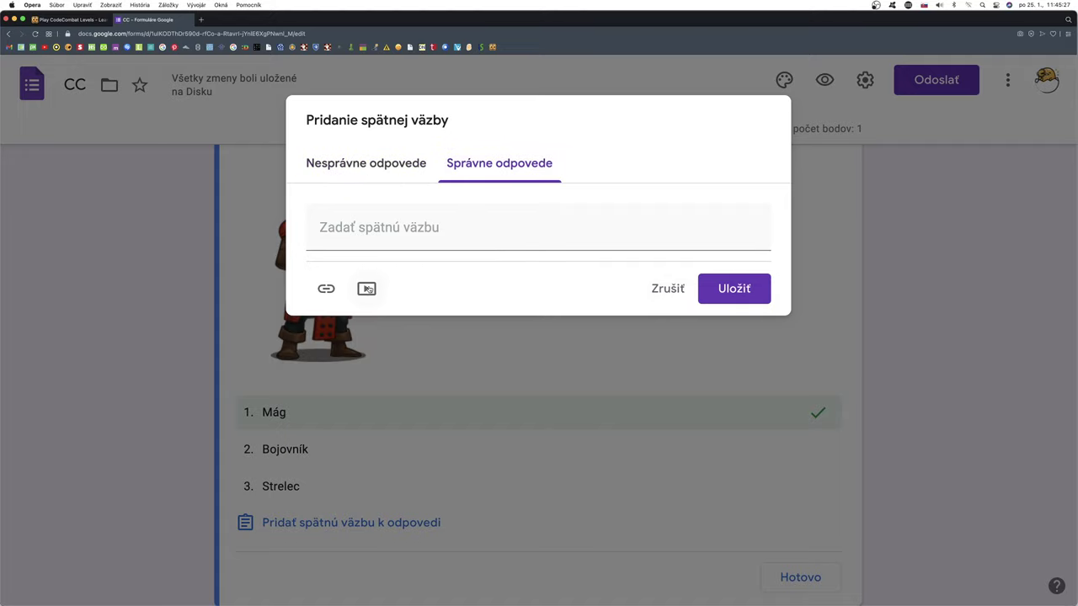
click(367, 289)
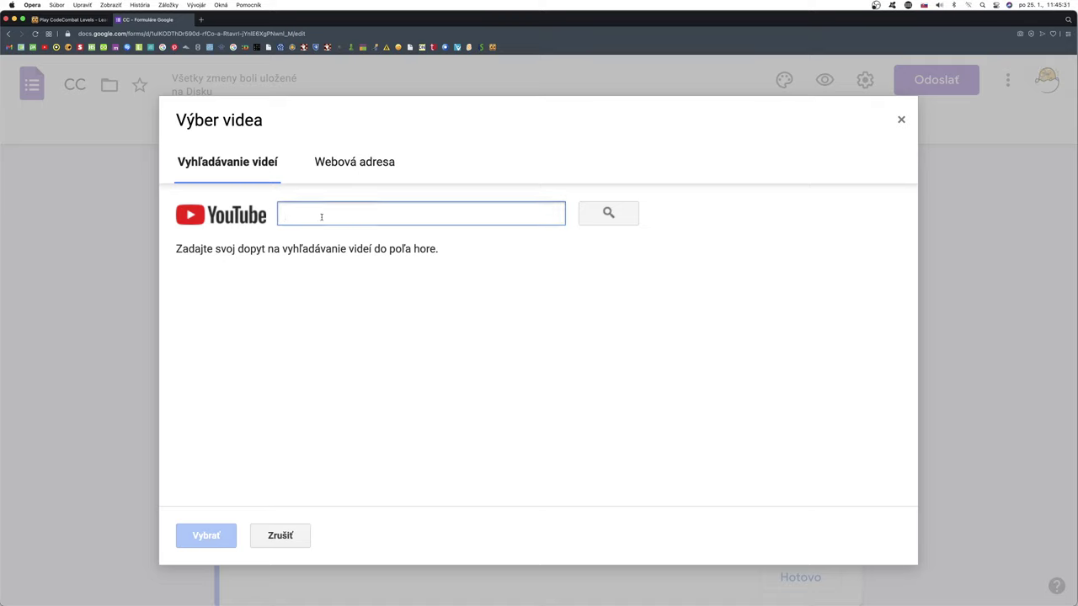
text(CodeC)
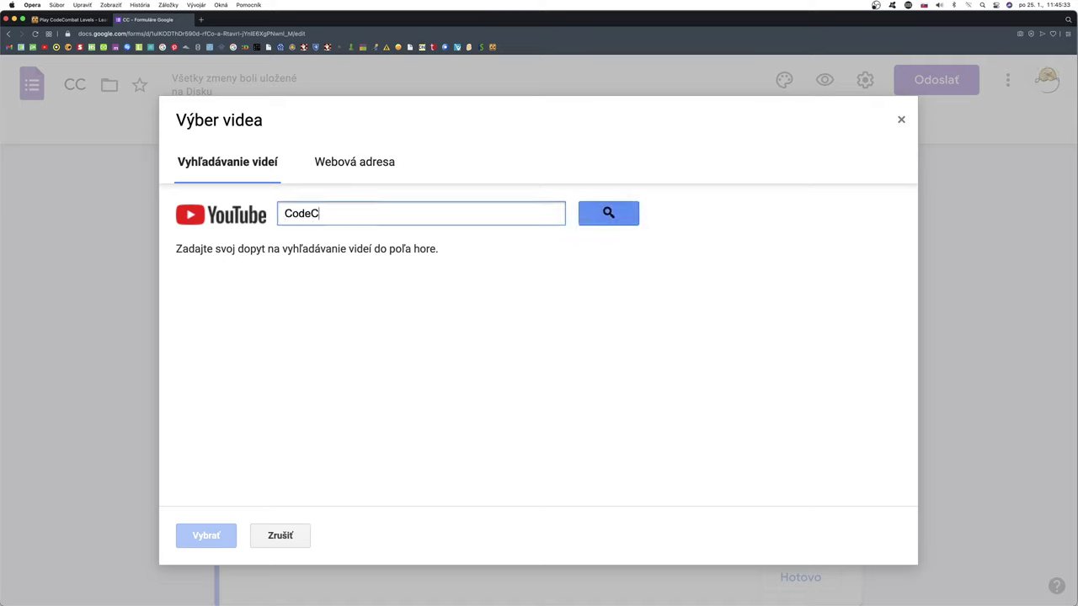
text(ombat knihovníčkaä)
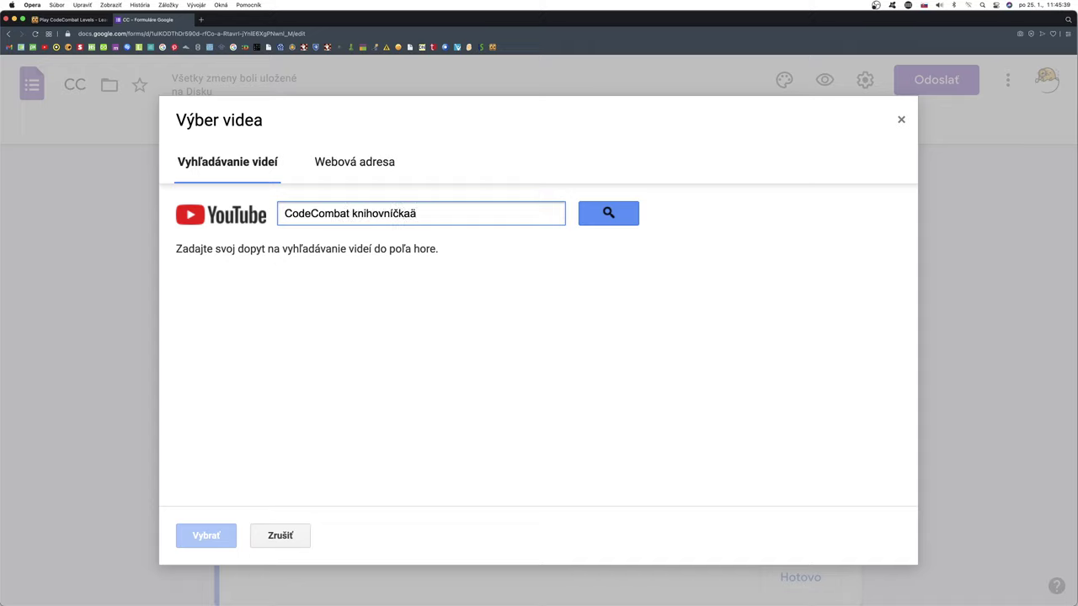
key(BackSpace)
key(Return)
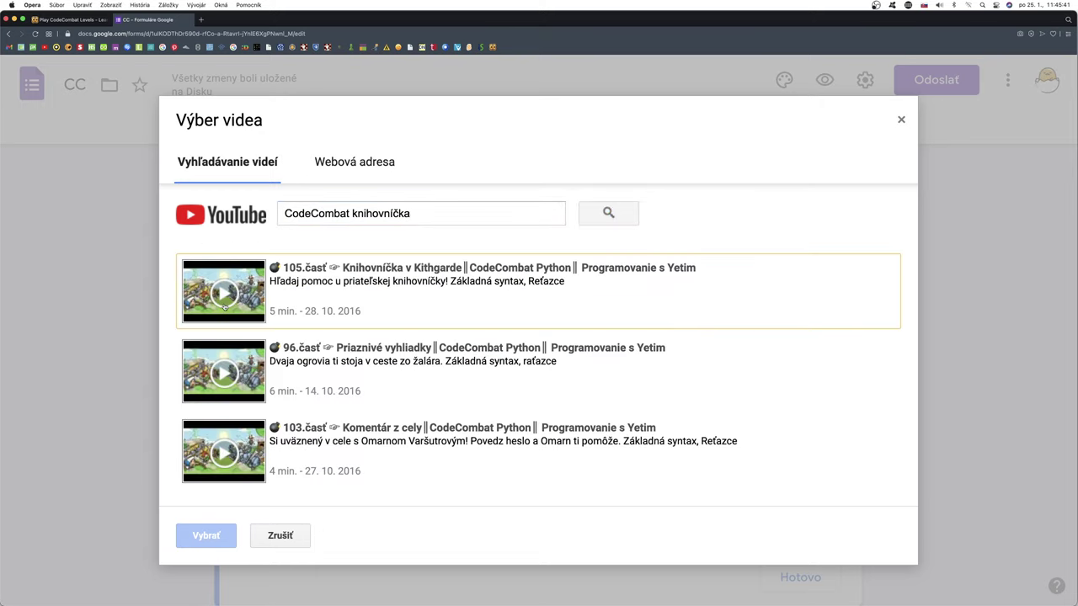
Attach the video "105.časť Knihovníčka v Kithgarde" to the correct-answer feedback and save the feedback.
click(247, 309)
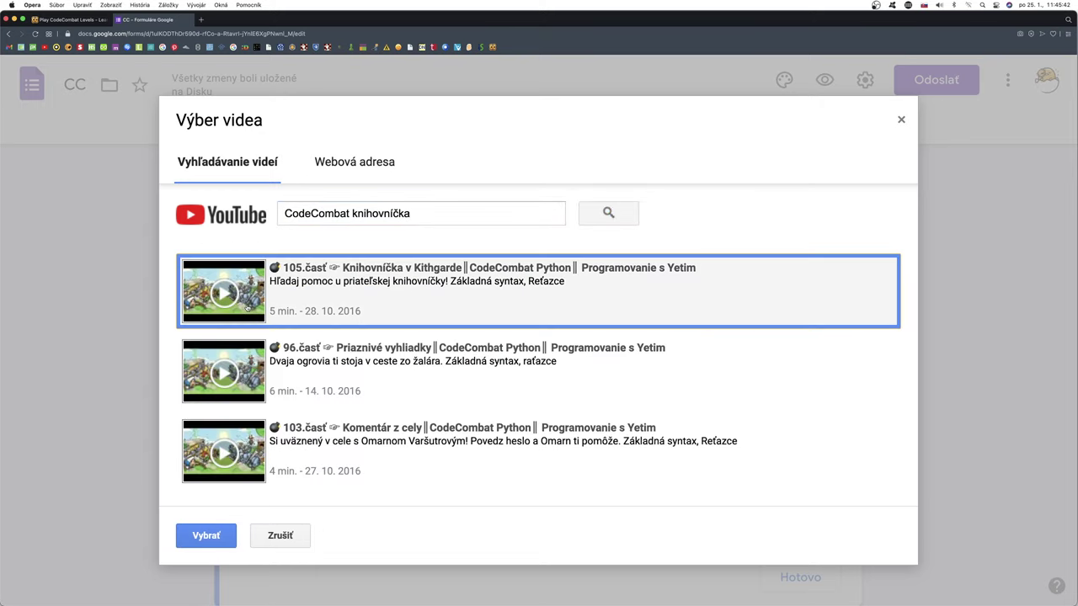
click(206, 536)
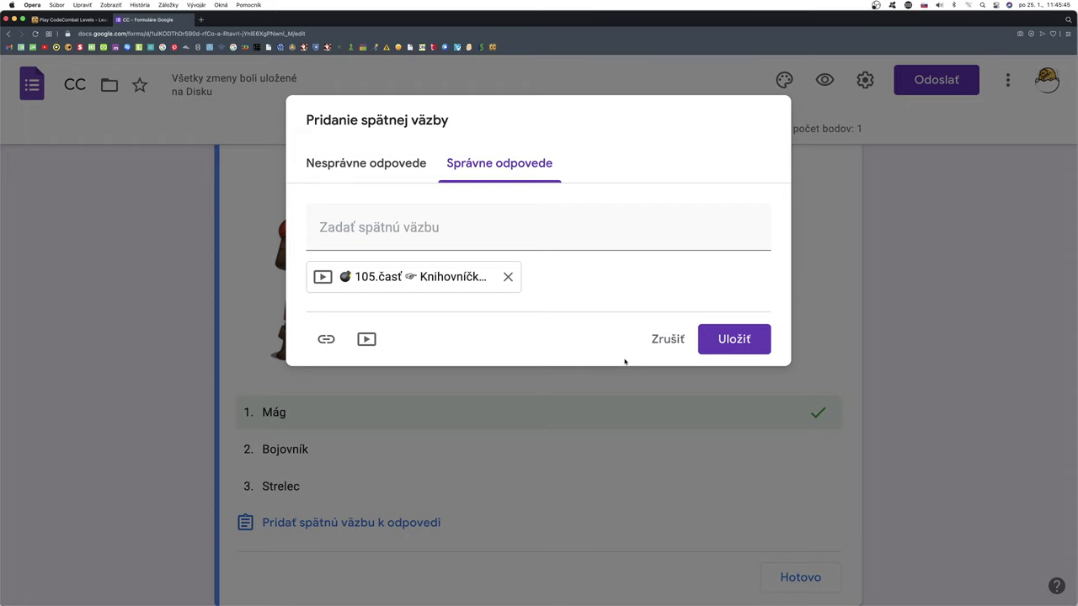
click(711, 346)
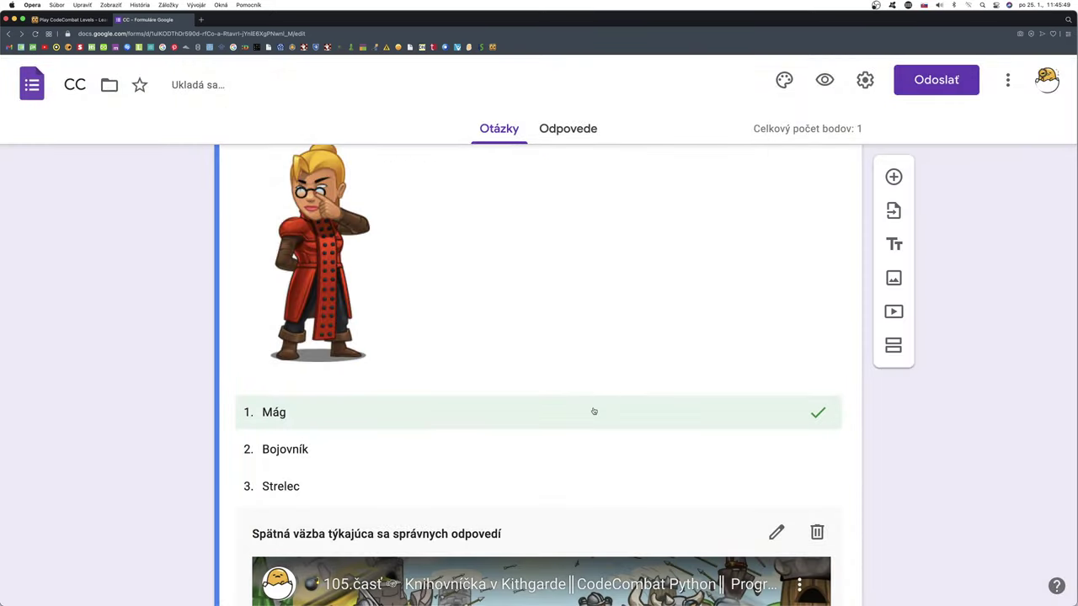
Play the video in the correct-answer feedback briefly, lower the volume and pause it.
scroll(594, 411, down, 5)
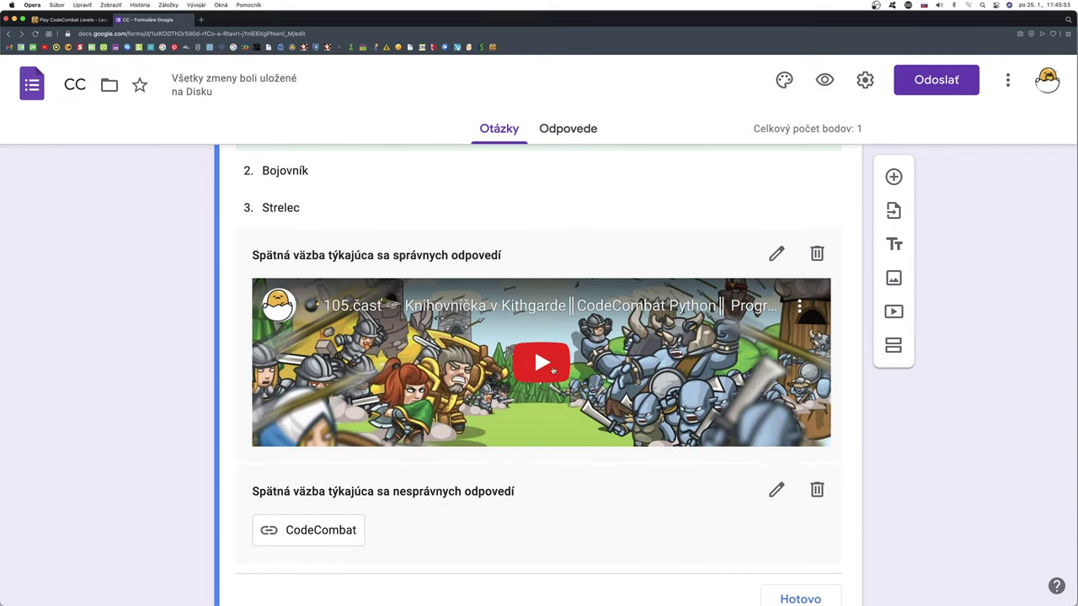
click(541, 365)
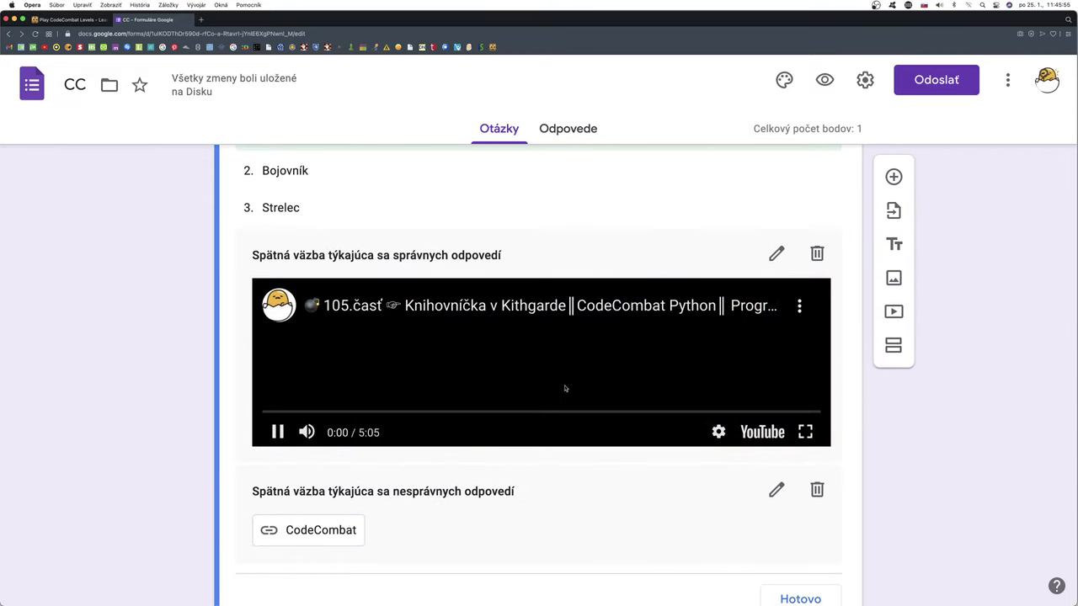
key(XF86AudioLowerVolume)
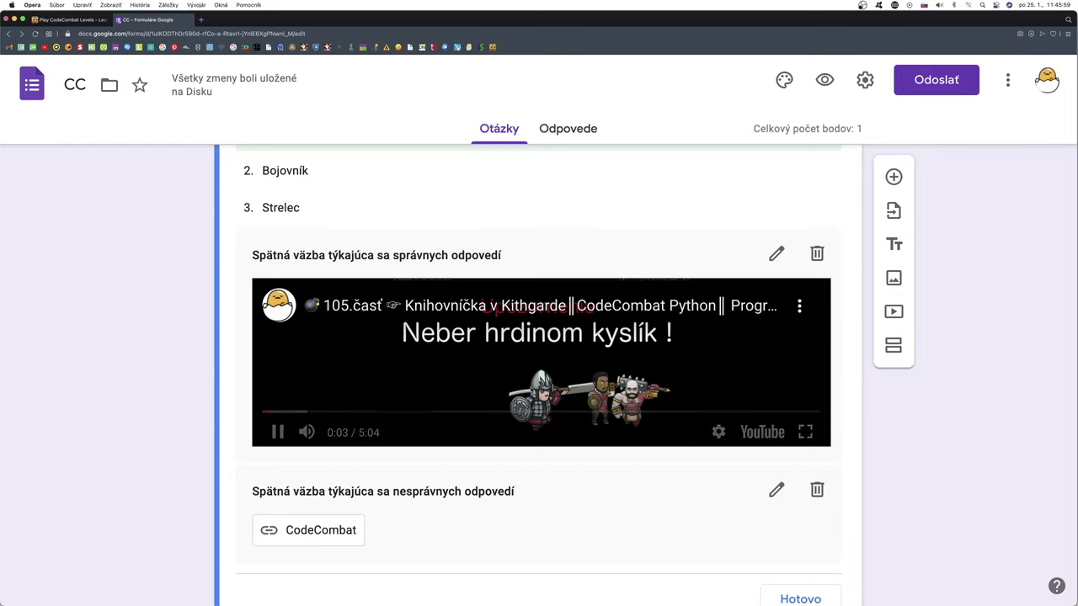
click(277, 432)
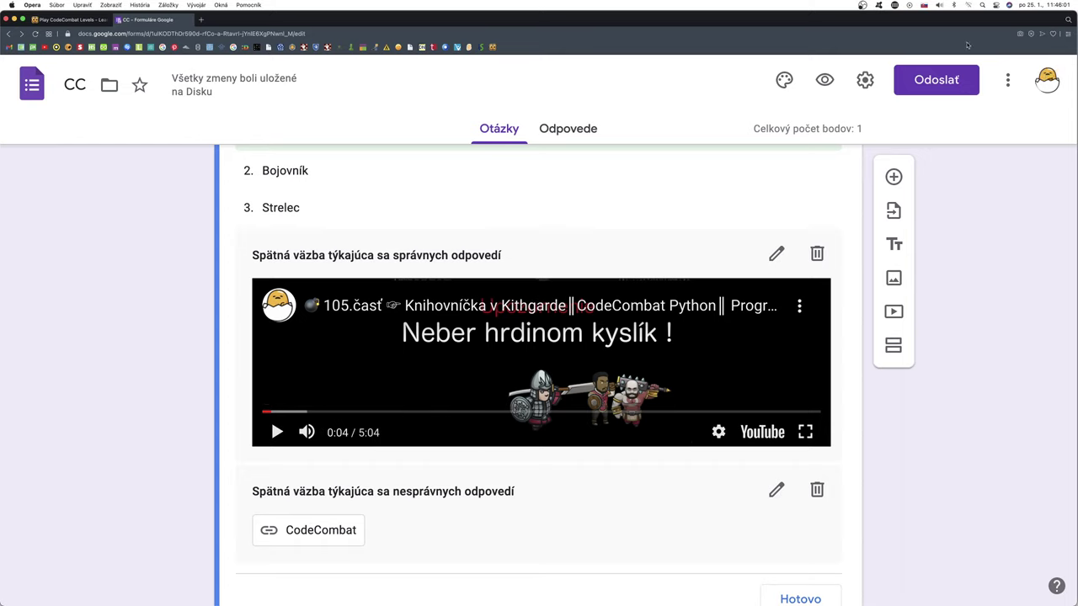
Preview the quiz and submit a test response with the correct answer "Mág".
click(825, 81)
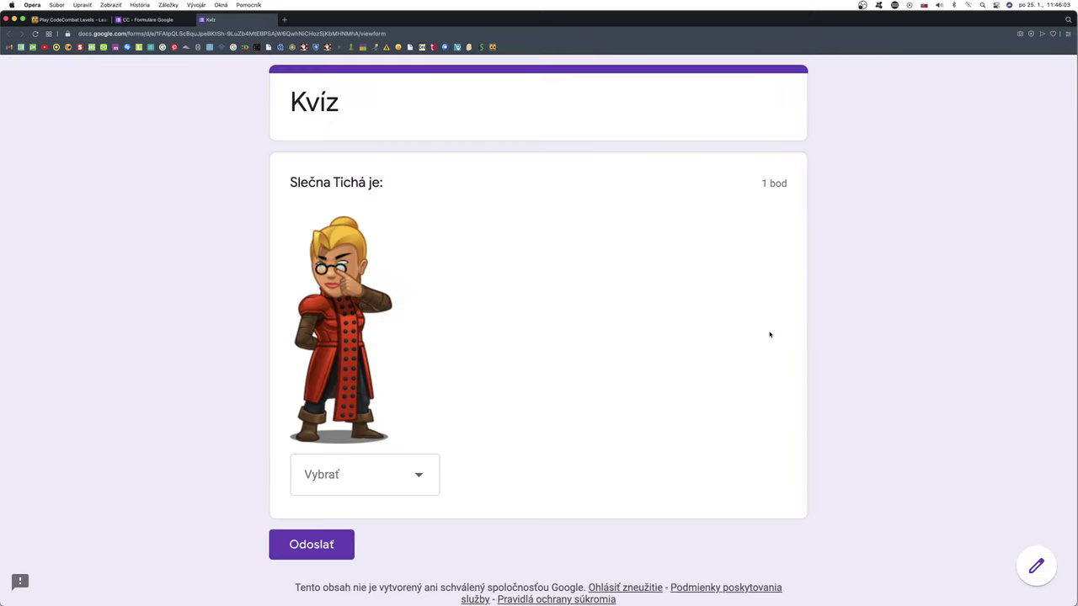
click(420, 477)
click(381, 478)
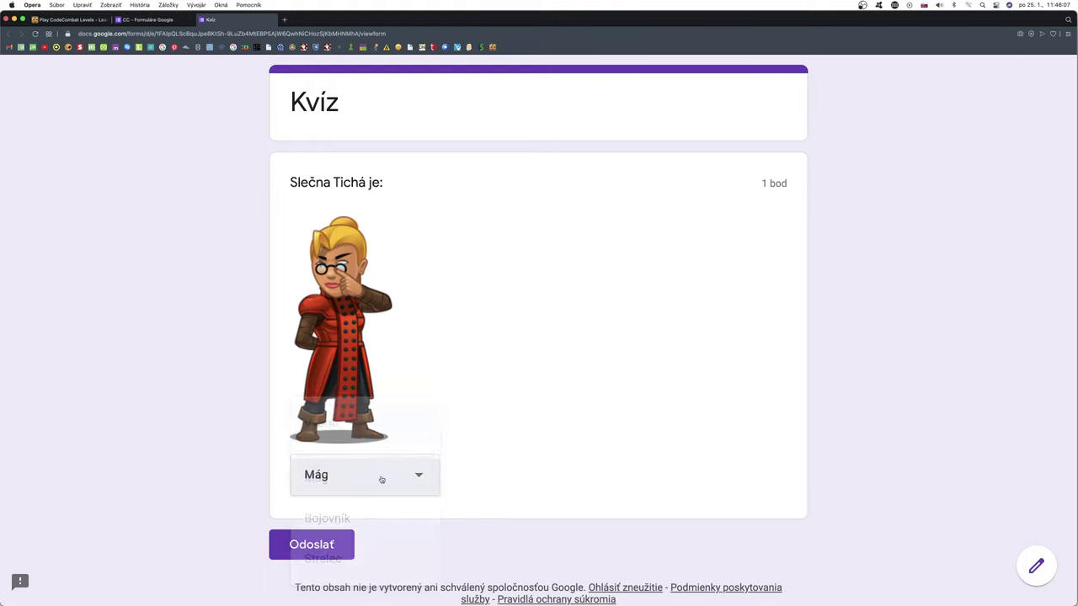
click(323, 547)
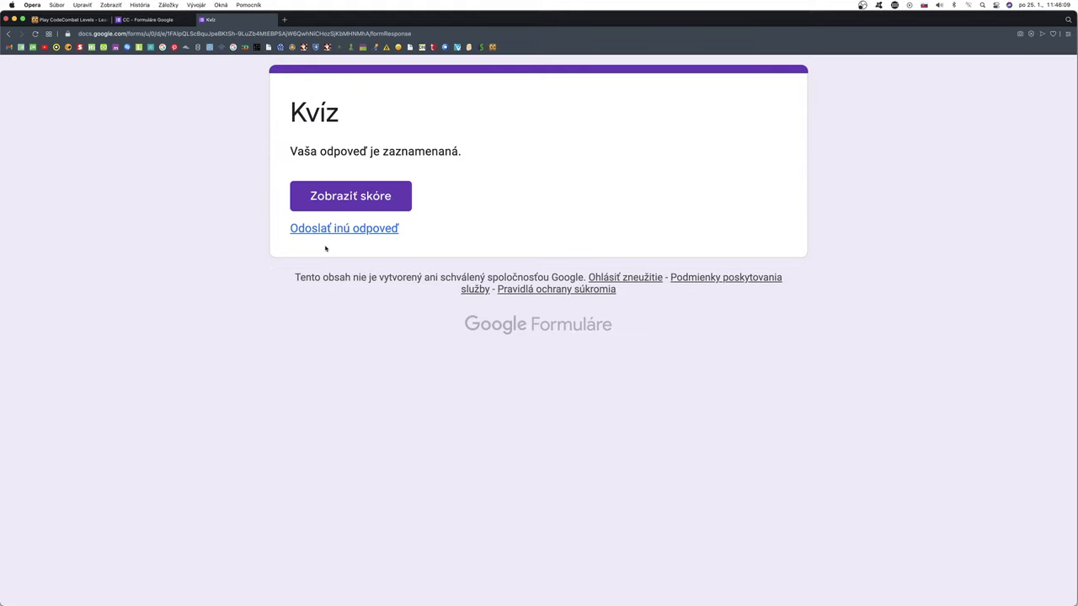
Examine the score page of the "Mág" response down to its feedback video, and close the score and preview pages.
click(352, 201)
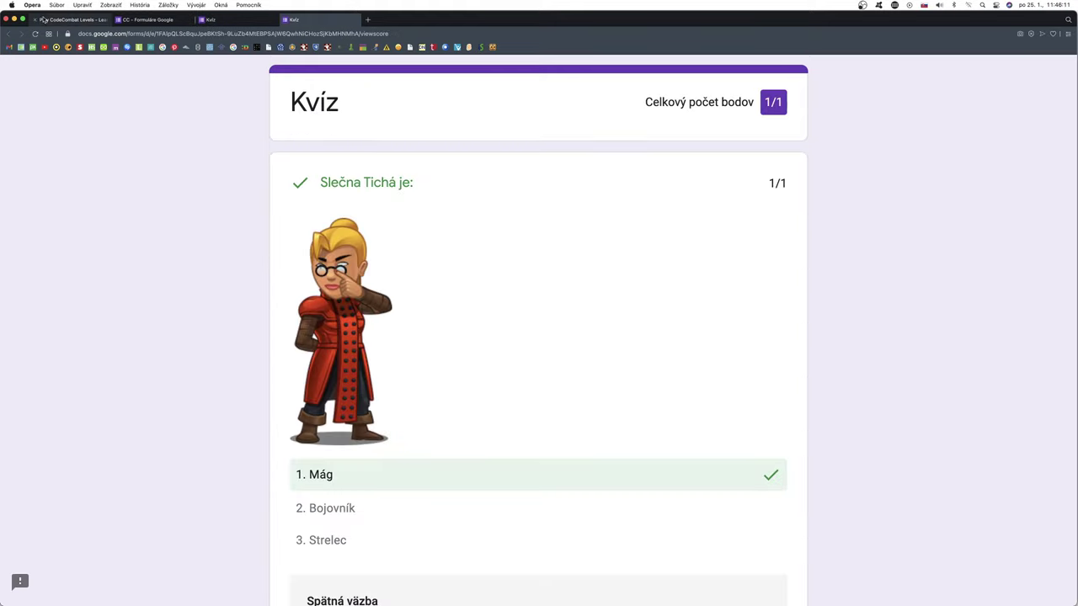
click(23, 18)
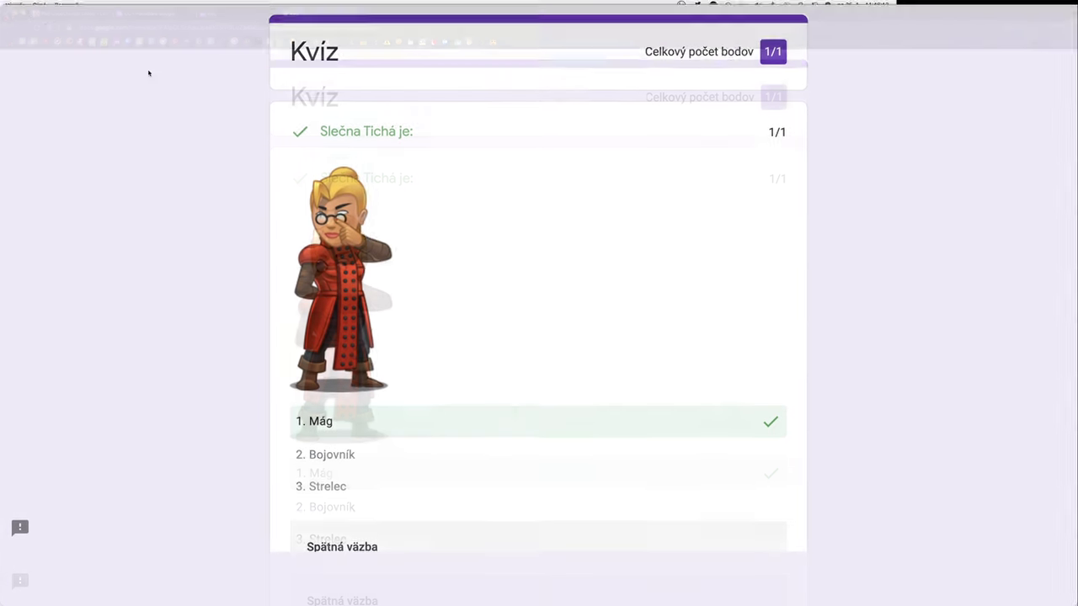
scroll(481, 325, down, 5)
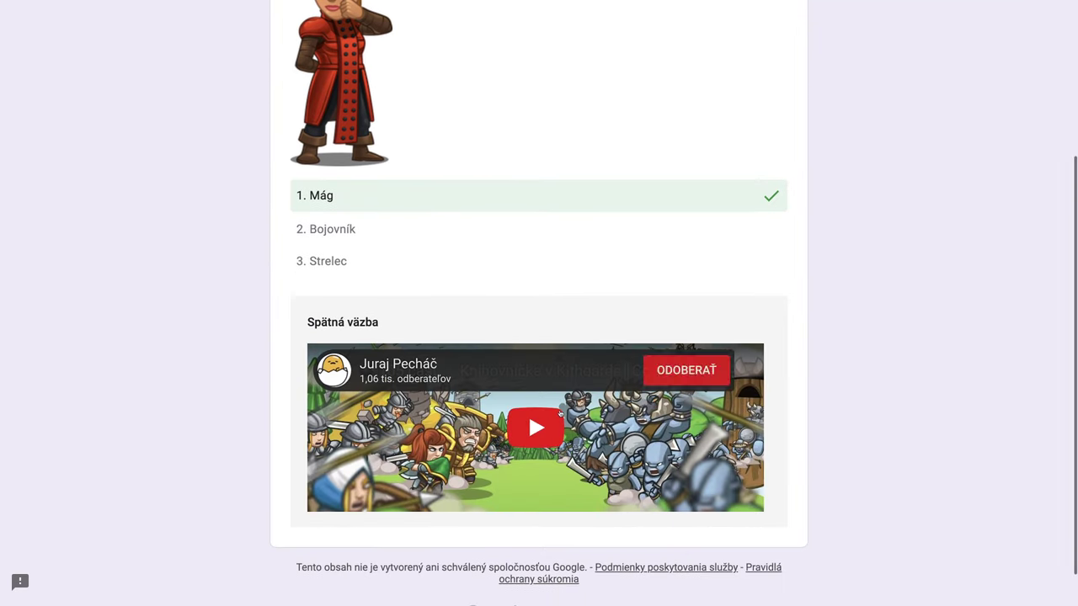
scroll(528, 412, up, 3)
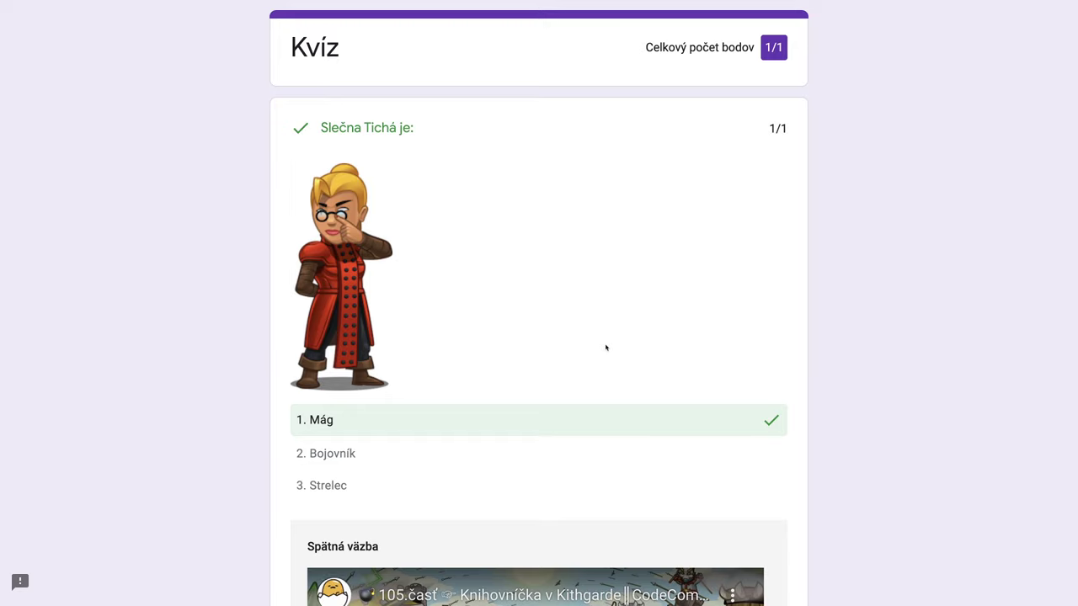
key(ctrl+super+f)
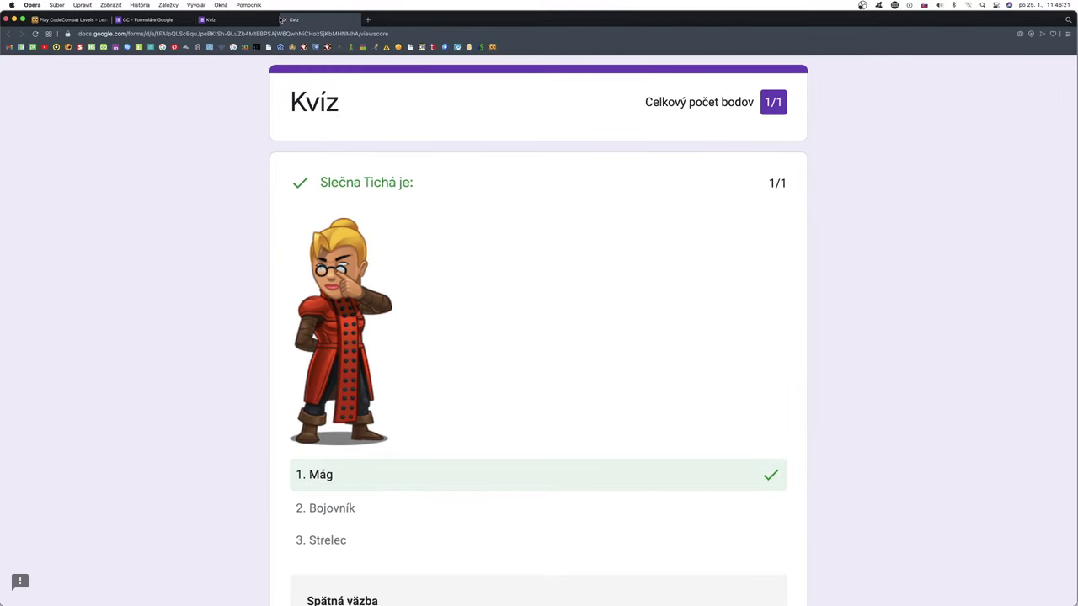
click(283, 20)
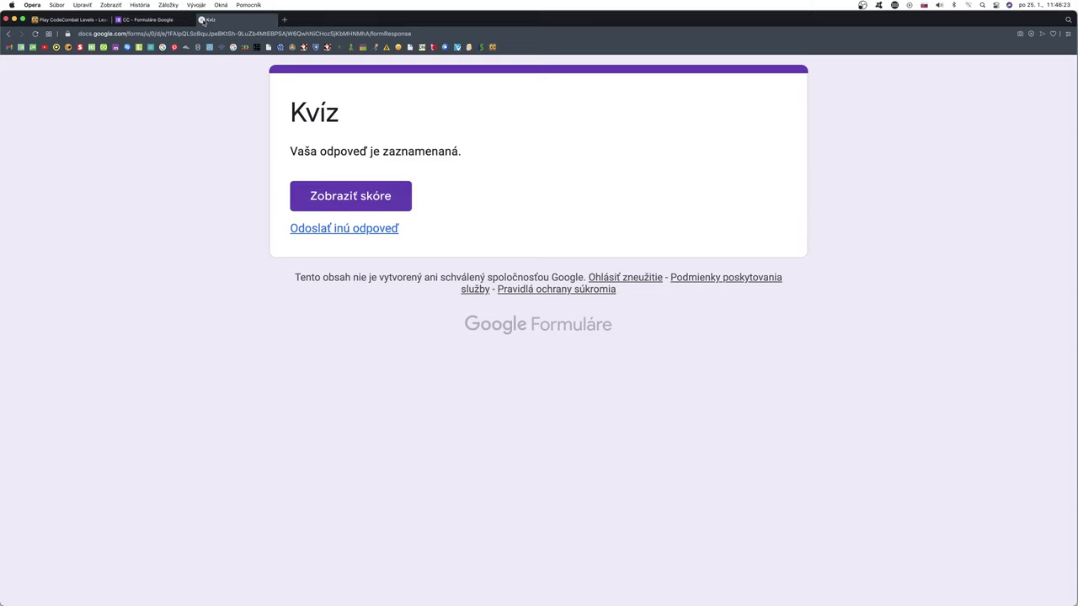
click(202, 19)
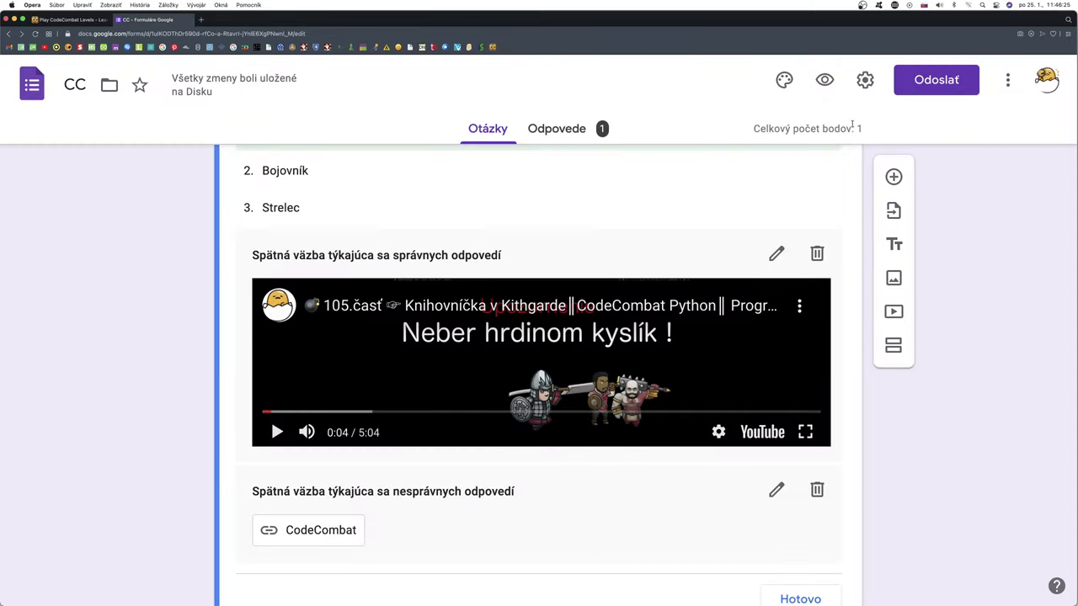
Preview the quiz again and submit a test response with the incorrect answer "Bojovník".
click(825, 80)
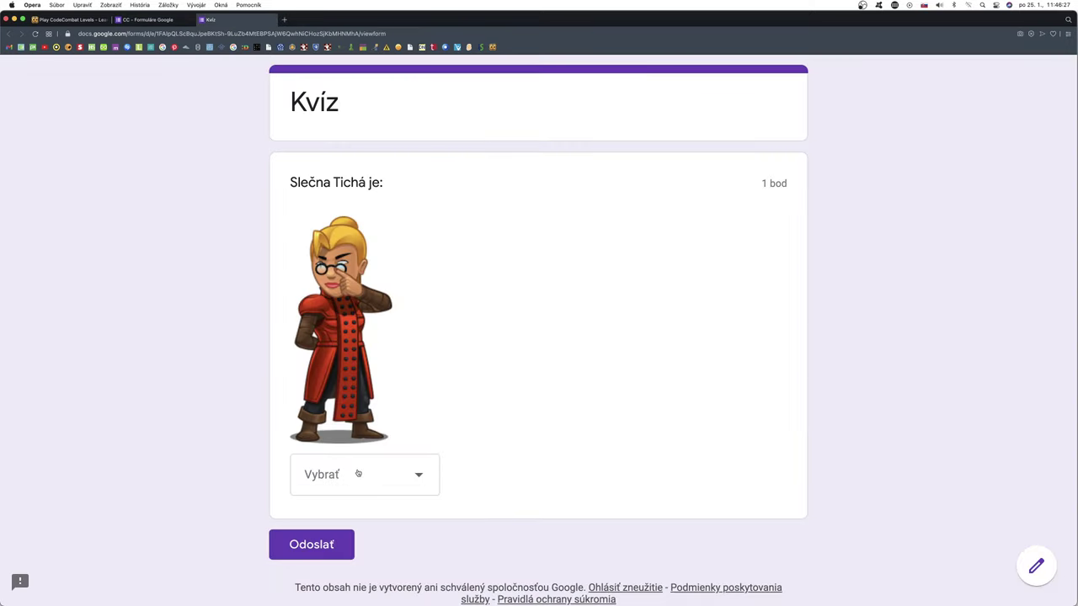
click(358, 474)
click(337, 517)
click(324, 548)
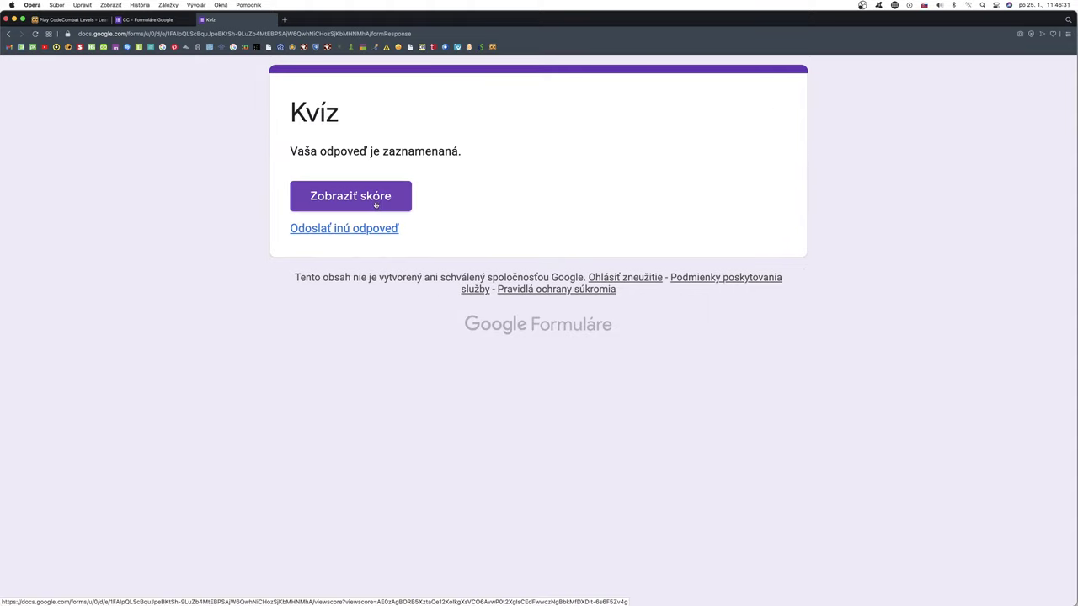
View the score of the "Bojovník" response and open the CodeCombat link in its feedback.
click(375, 205)
scroll(633, 422, down, 5)
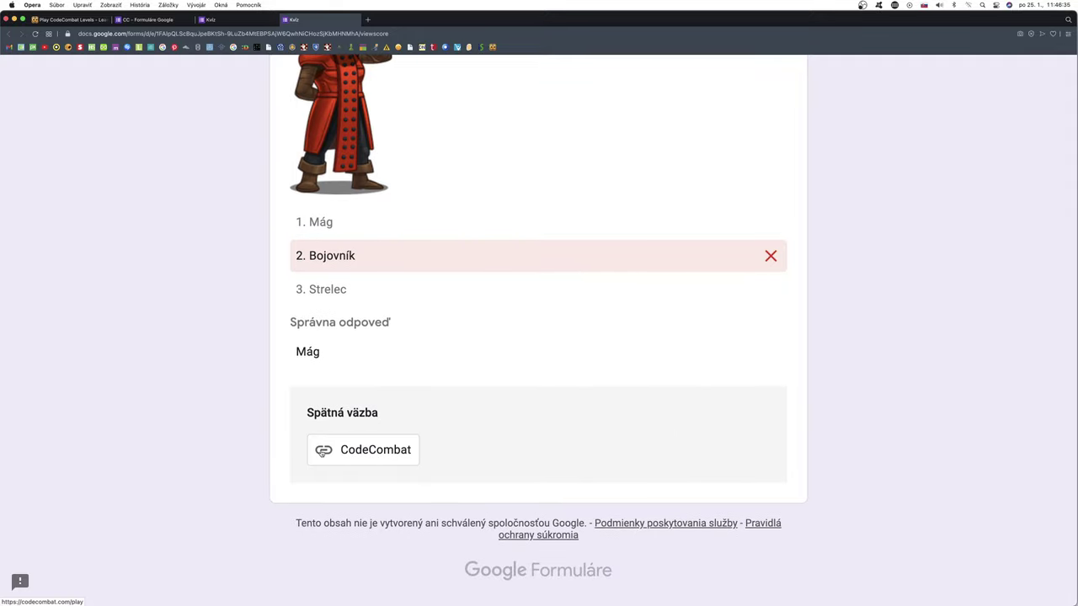
click(363, 453)
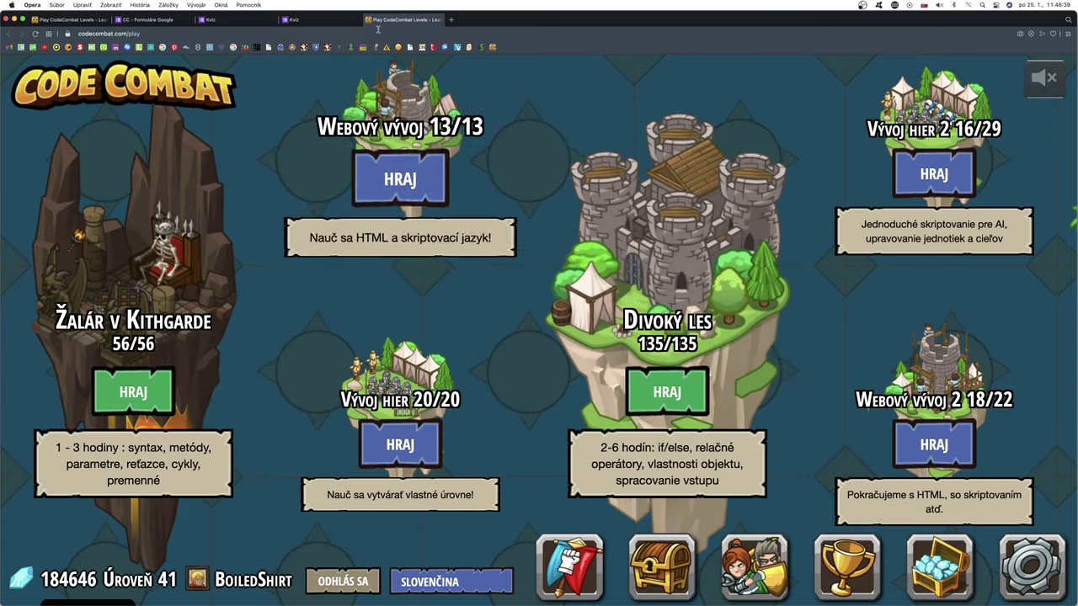
Close the CodeCombat link page, the response score page and the quiz preview to return to the form editor.
click(367, 19)
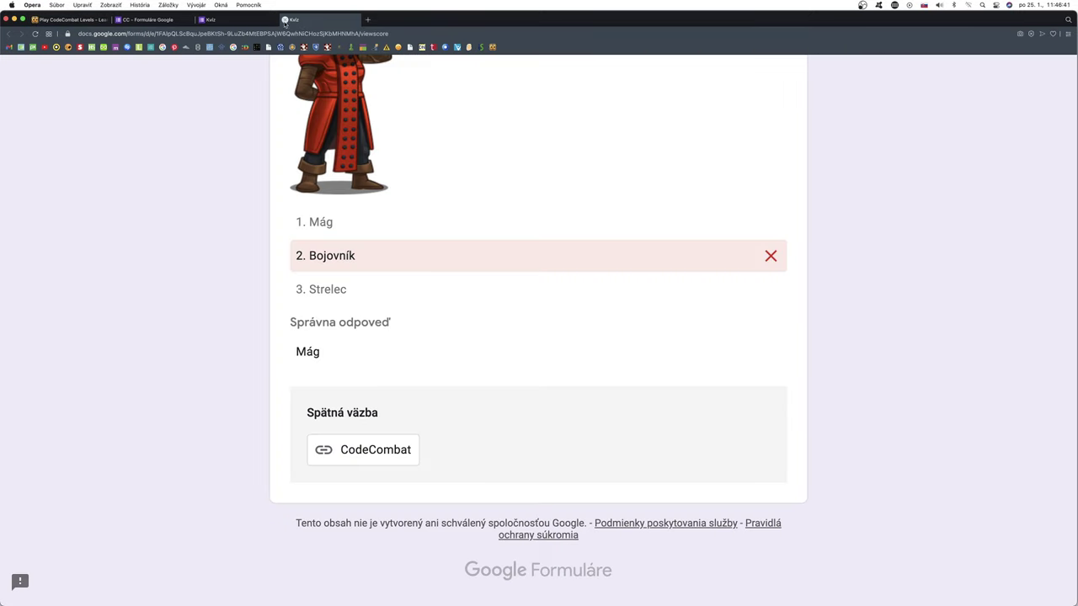
click(225, 20)
click(202, 19)
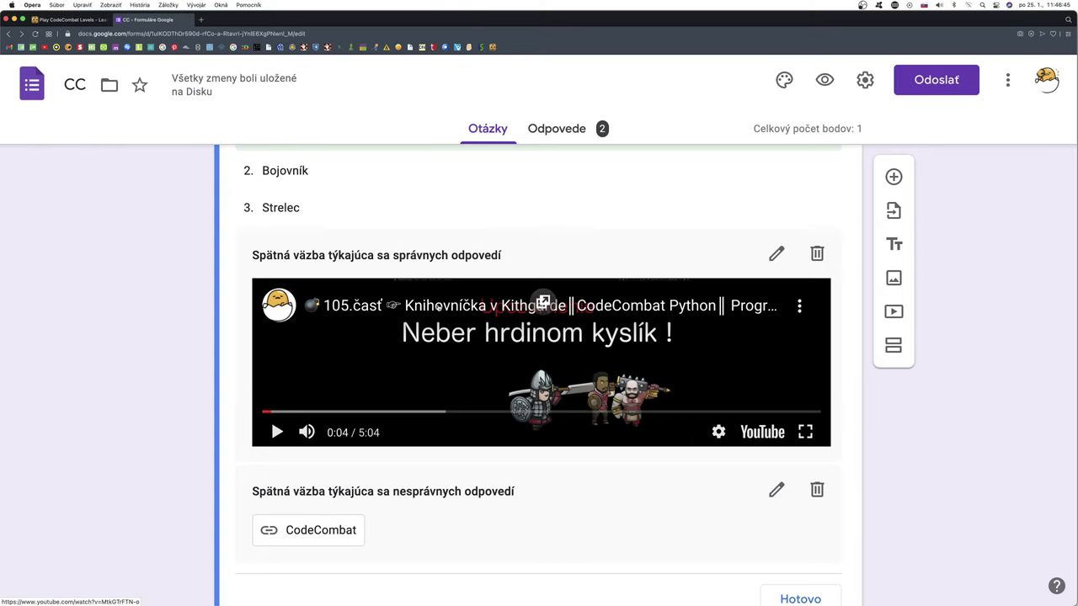
key(ctrl+super+f)
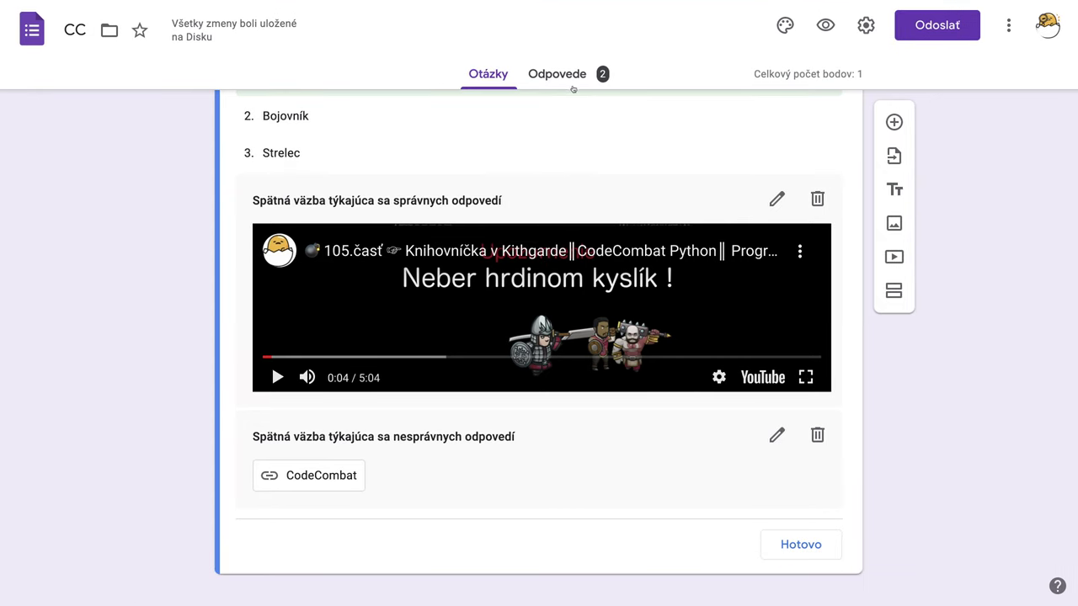
Review the quiz's response summary, including the score statistics and the answer chart for the Slečna Tichá question.
click(569, 79)
scroll(657, 342, down, 3)
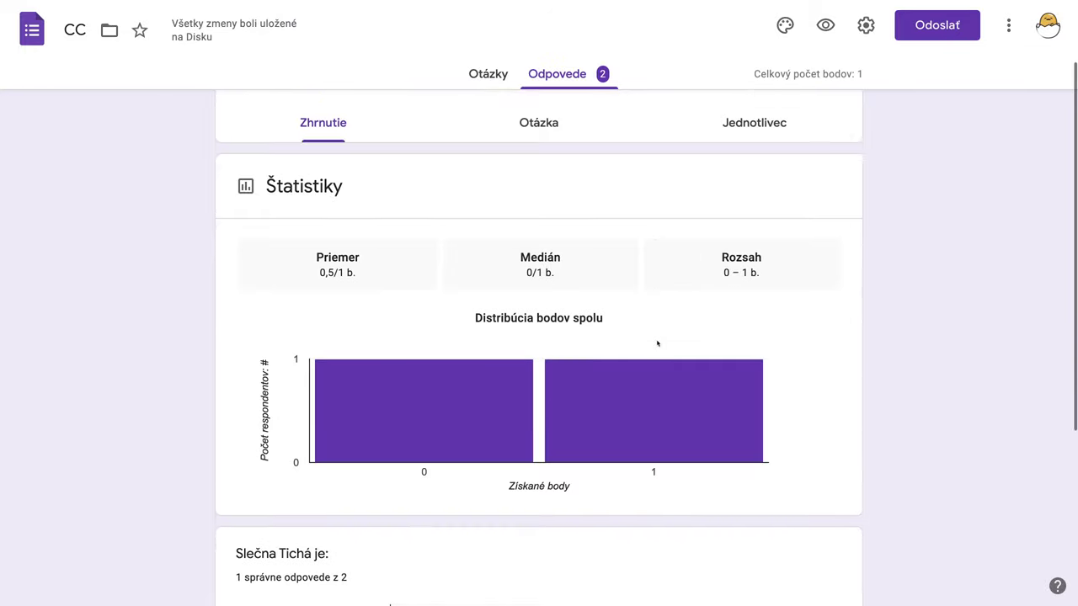
scroll(688, 352, down, 3)
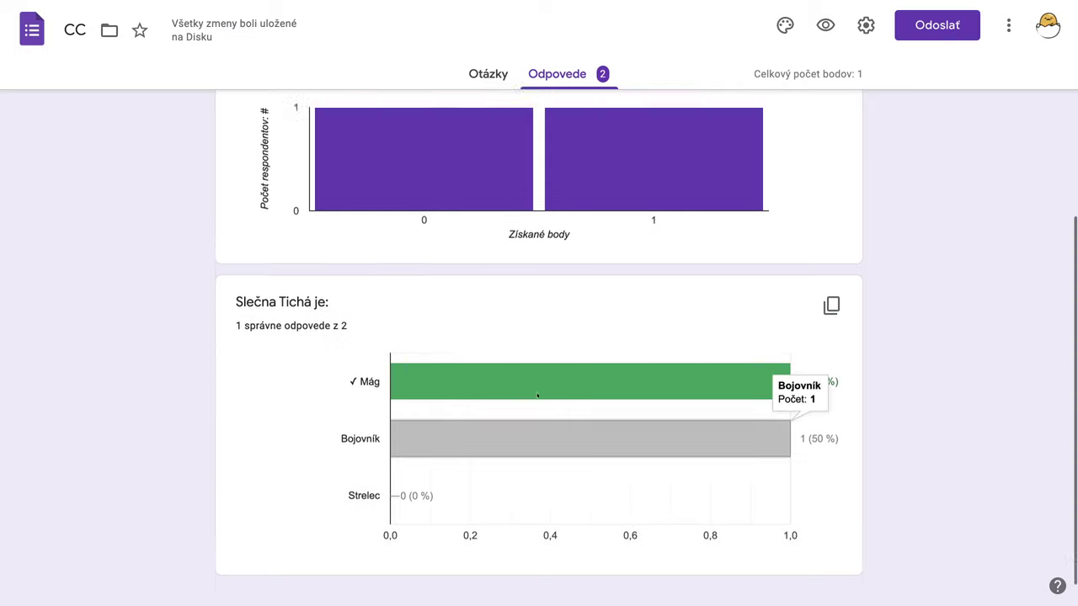
scroll(486, 51, up, 2)
Add a new question below the Slečna Tichá question and set its type to "Lineárna stupnica".
click(487, 76)
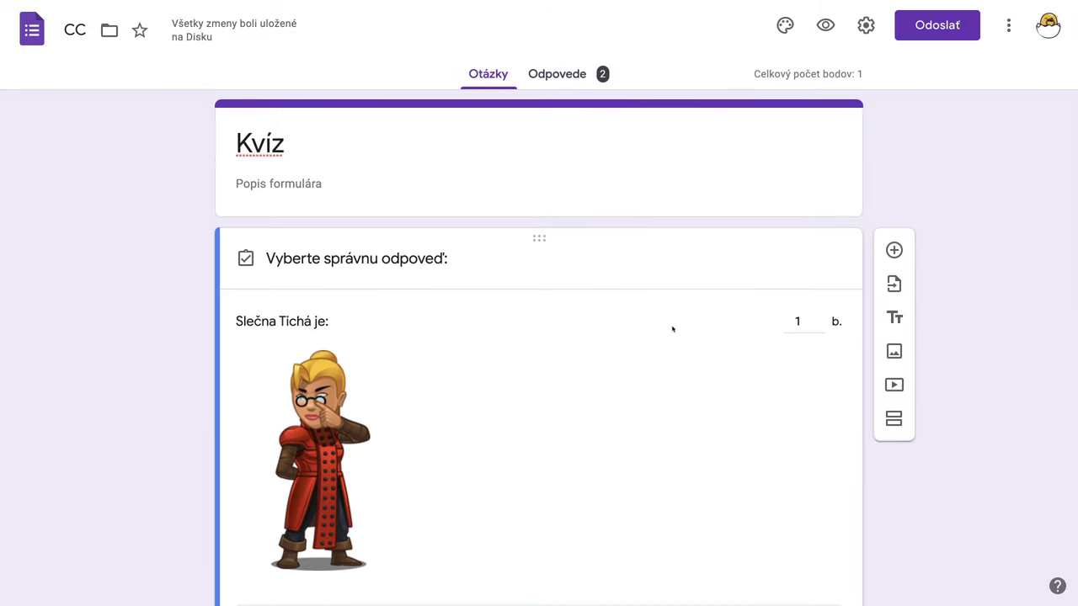
scroll(604, 371, down, 1)
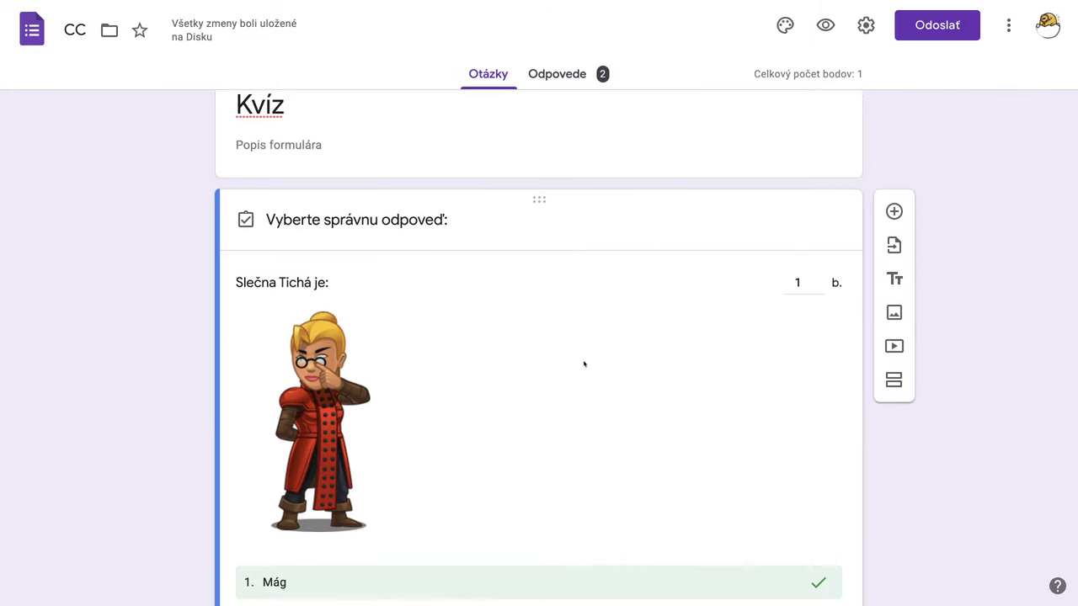
click(895, 212)
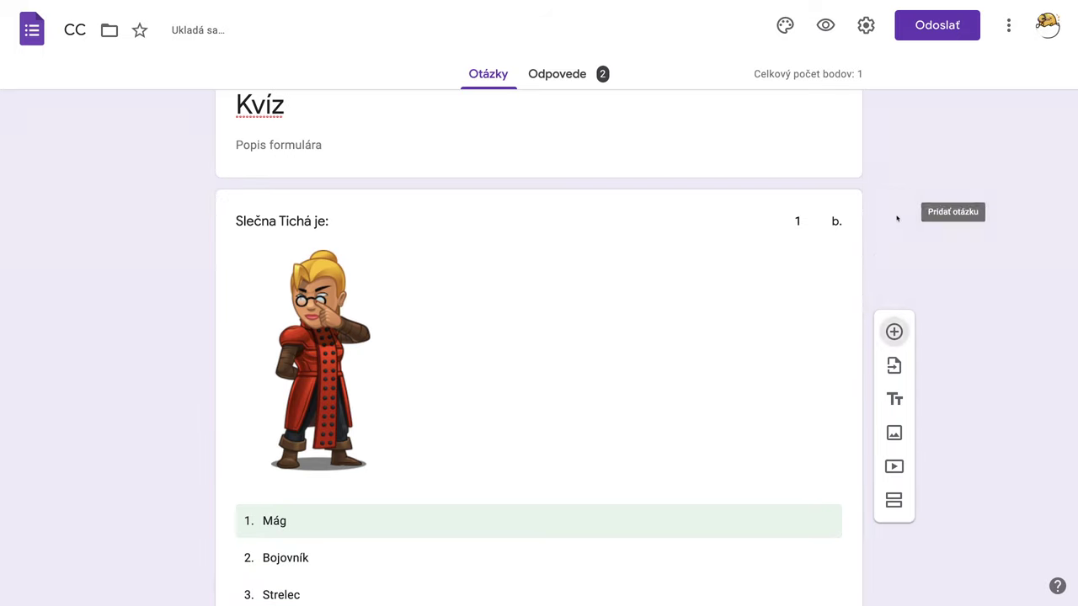
click(893, 413)
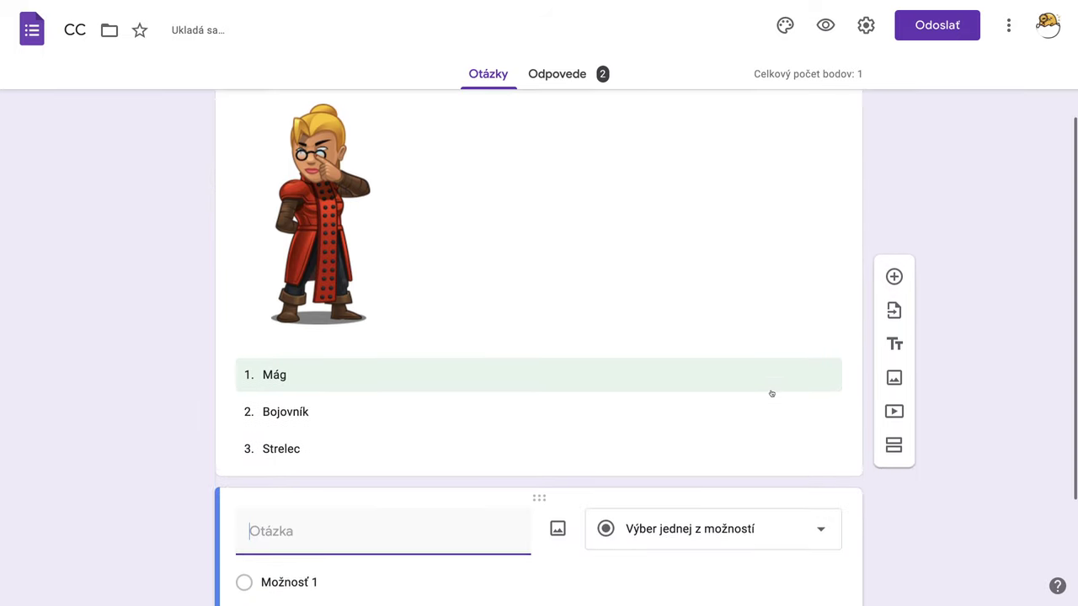
click(821, 365)
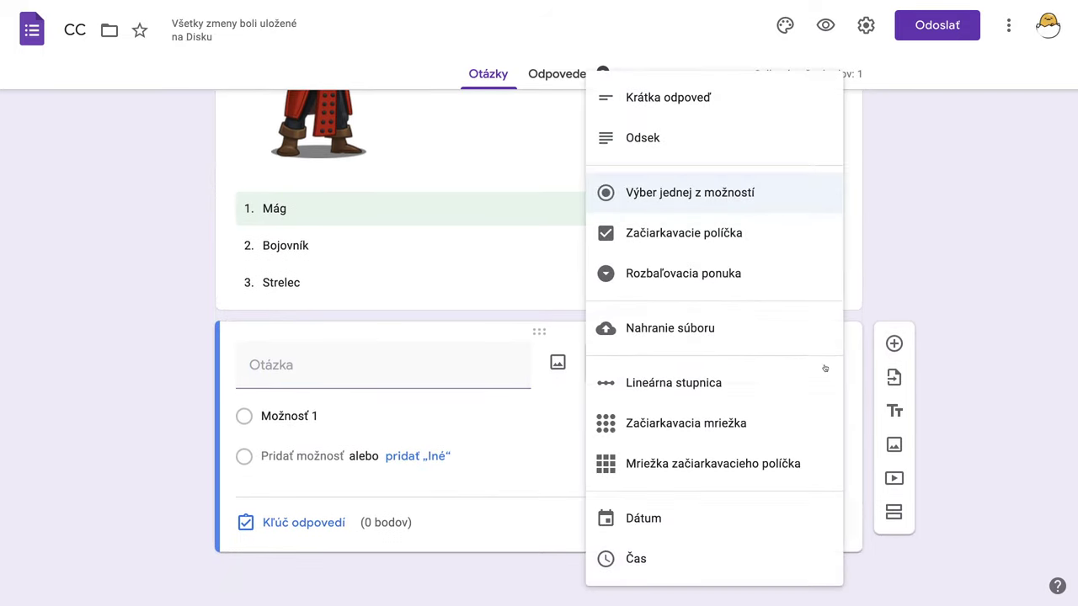
click(673, 383)
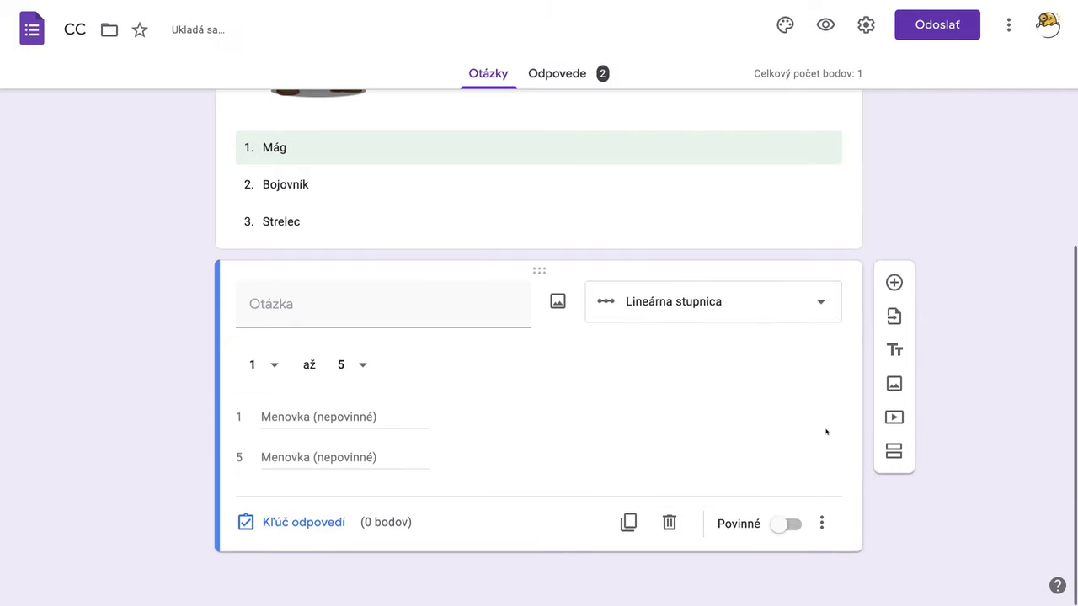
Add a new section titled "Anketa" and move the untitled linear scale question into it.
click(894, 451)
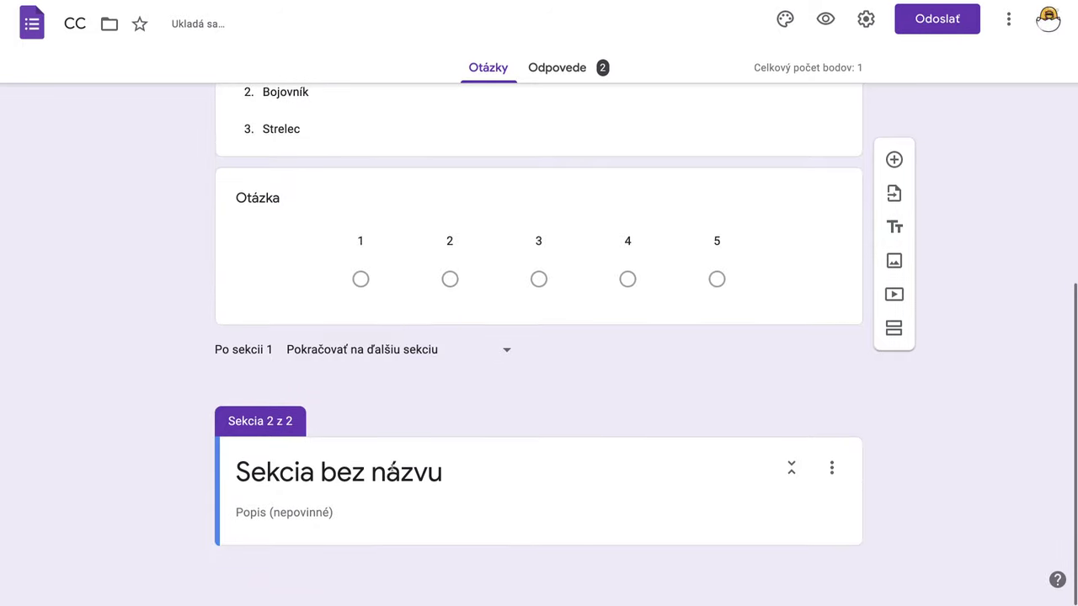
text(Anketa)
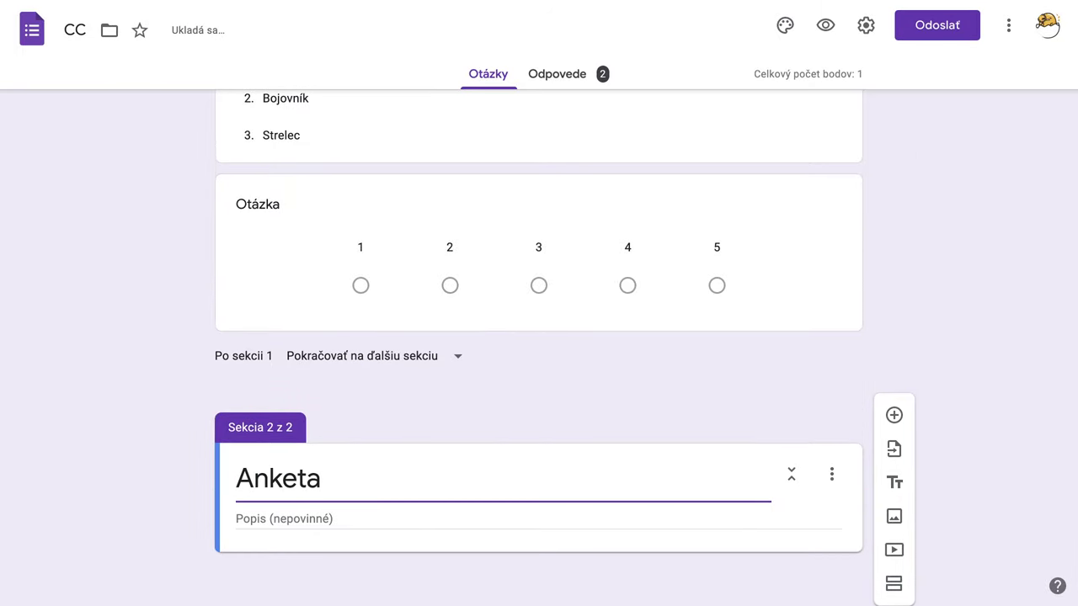
click(668, 405)
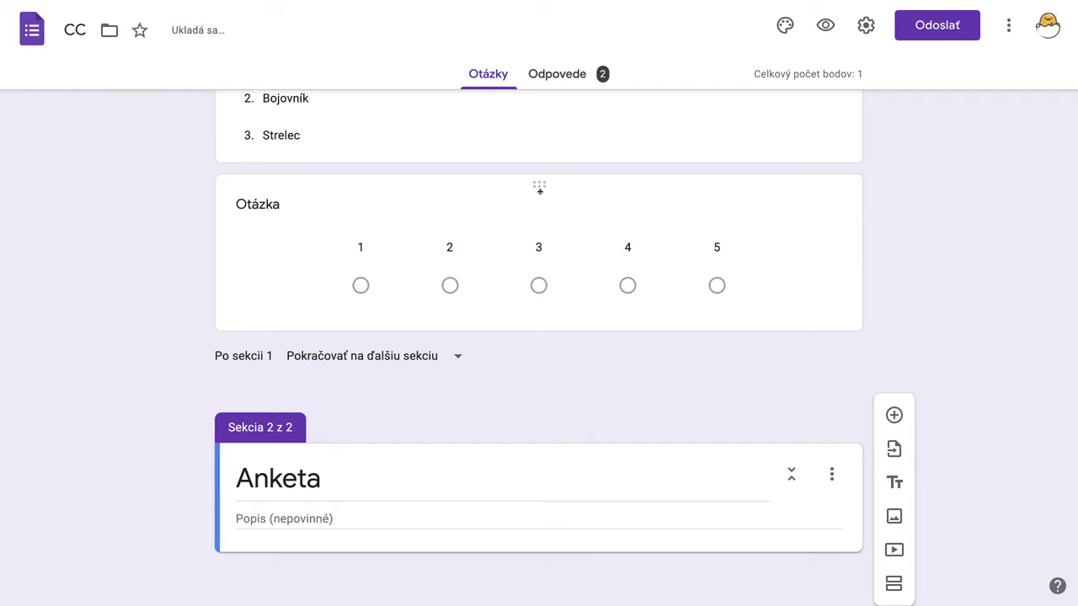
drag(540, 190, 521, 469)
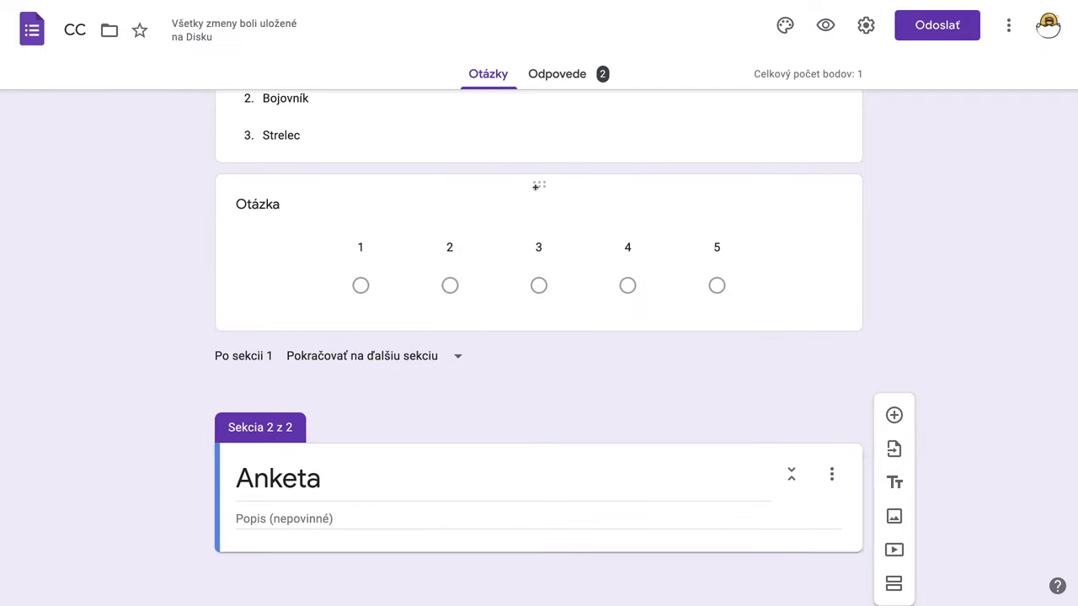
drag(539, 184, 547, 391)
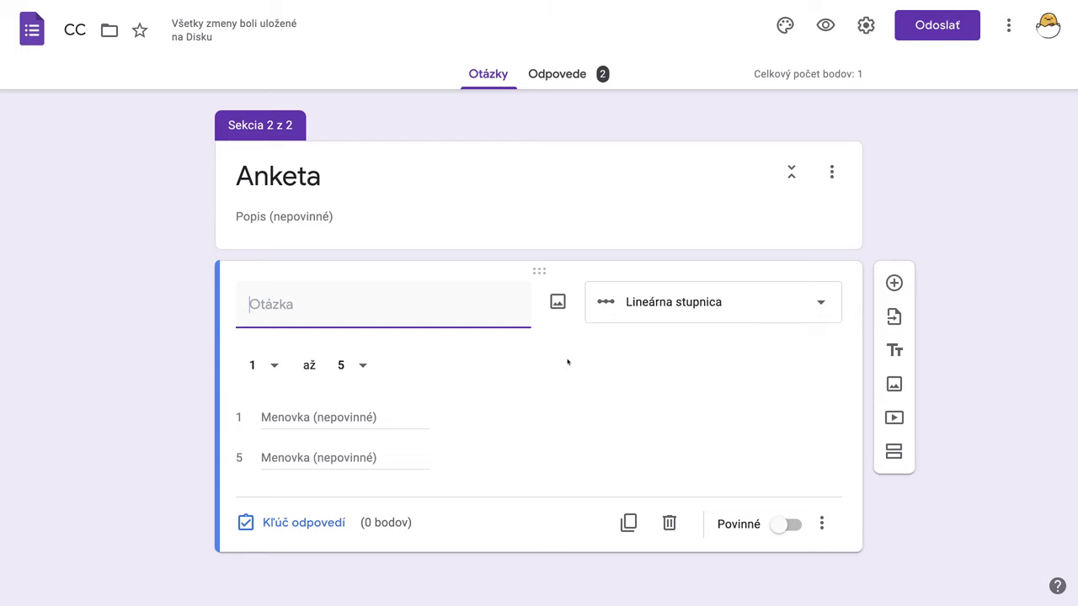
Switch to the CodeCombat hero selection, choose Okar Duponoha and copy the address of his image.
key(ctrl+super+f)
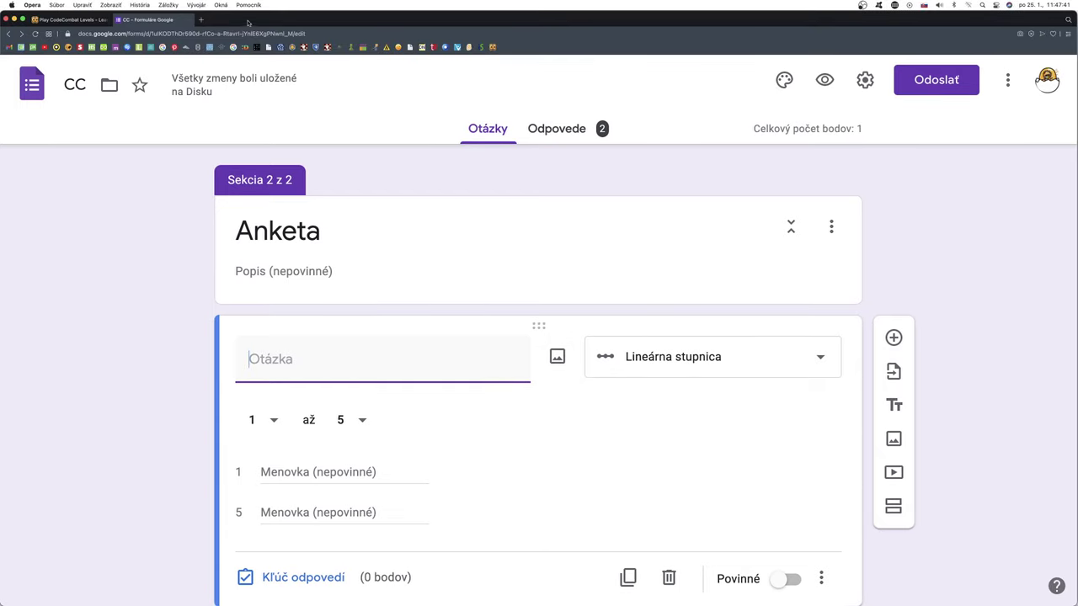
click(77, 19)
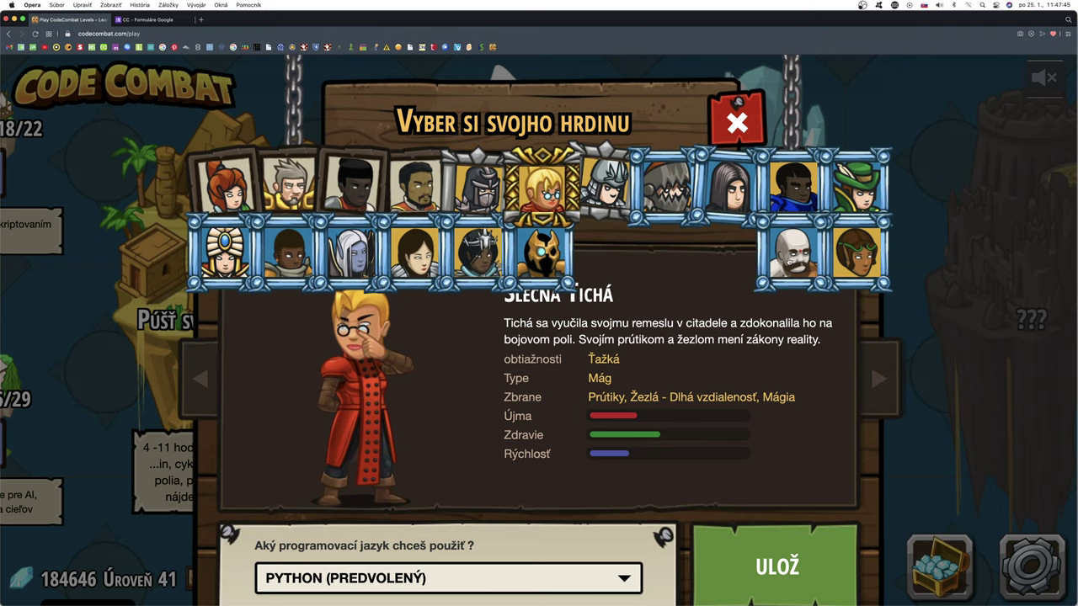
click(792, 259)
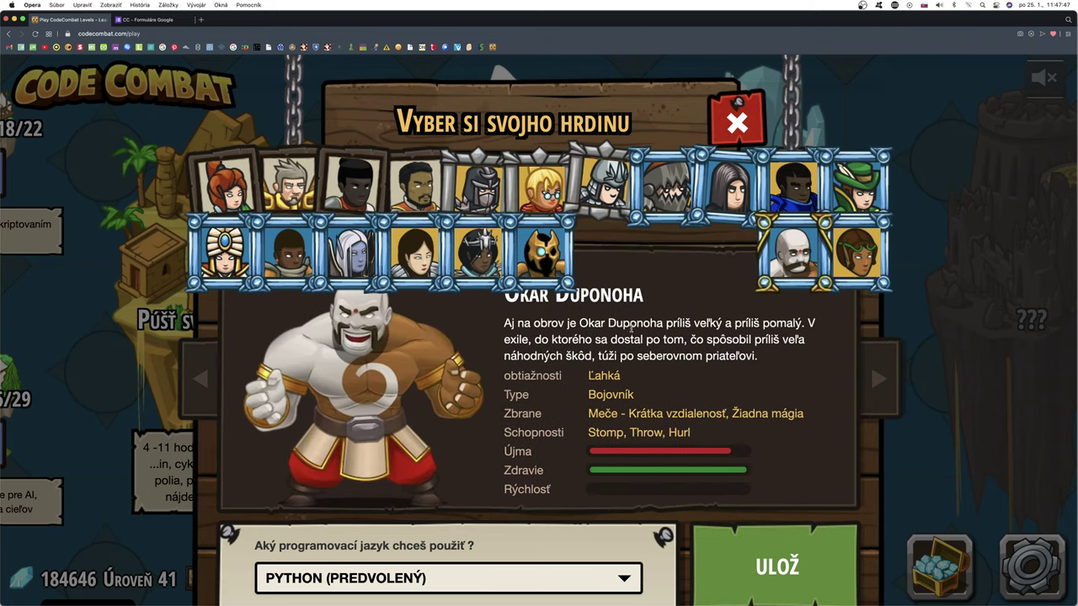
click(539, 201)
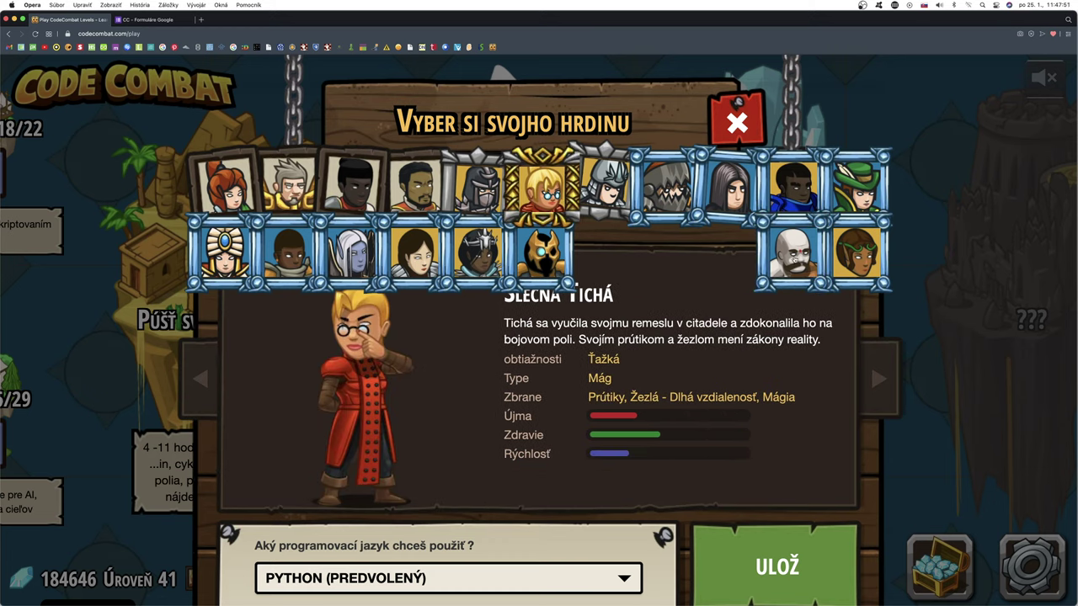
click(791, 260)
right_click(369, 379)
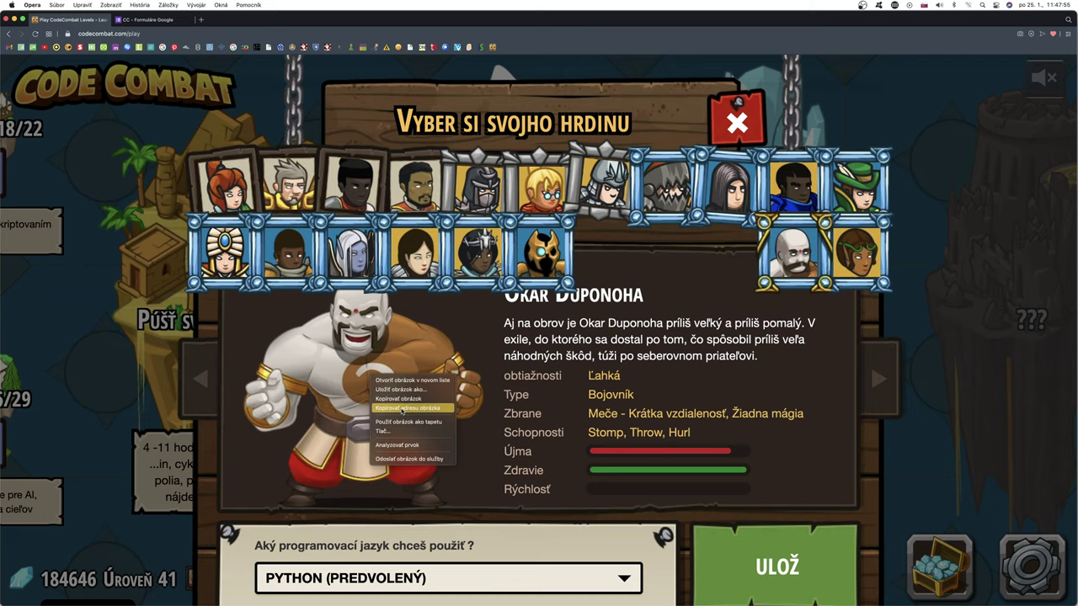
click(403, 410)
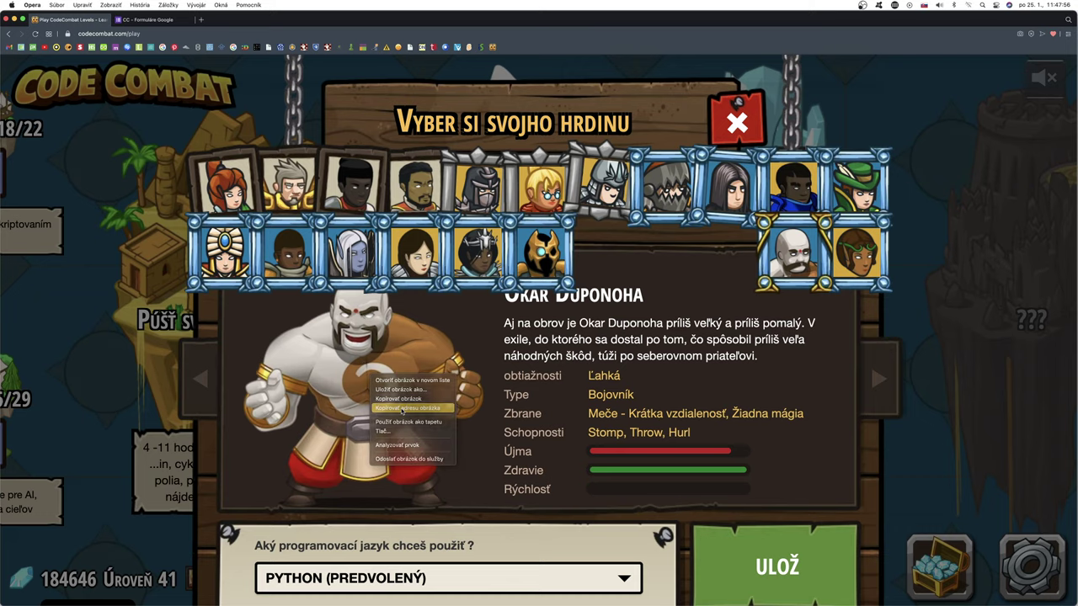
Back in the form, insert the Okar Duponoha image into the linear scale question from the copied web address.
click(173, 21)
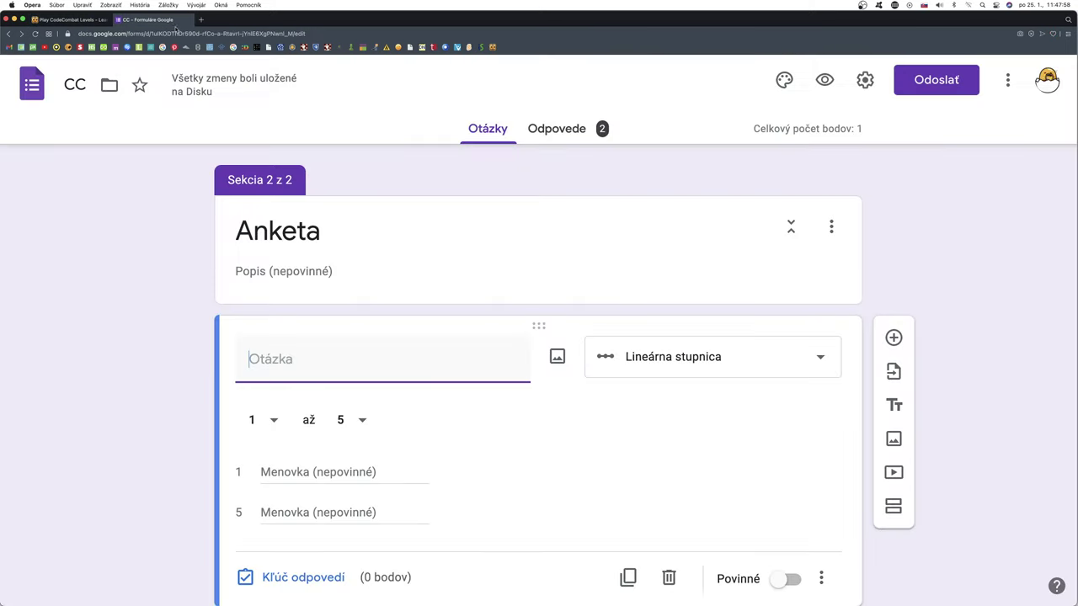
click(23, 19)
click(556, 303)
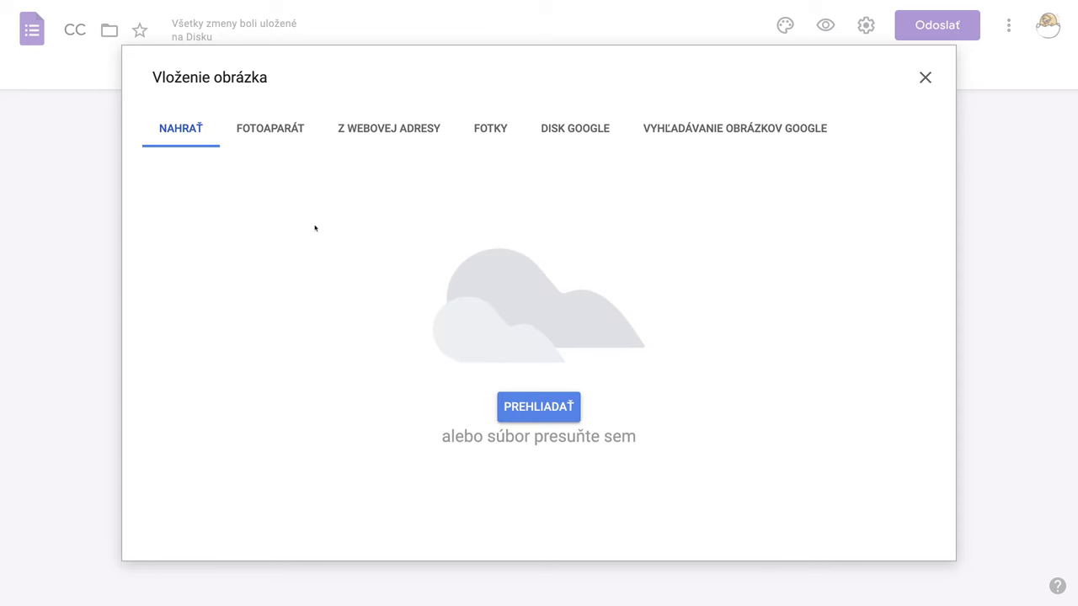
click(374, 131)
click(359, 208)
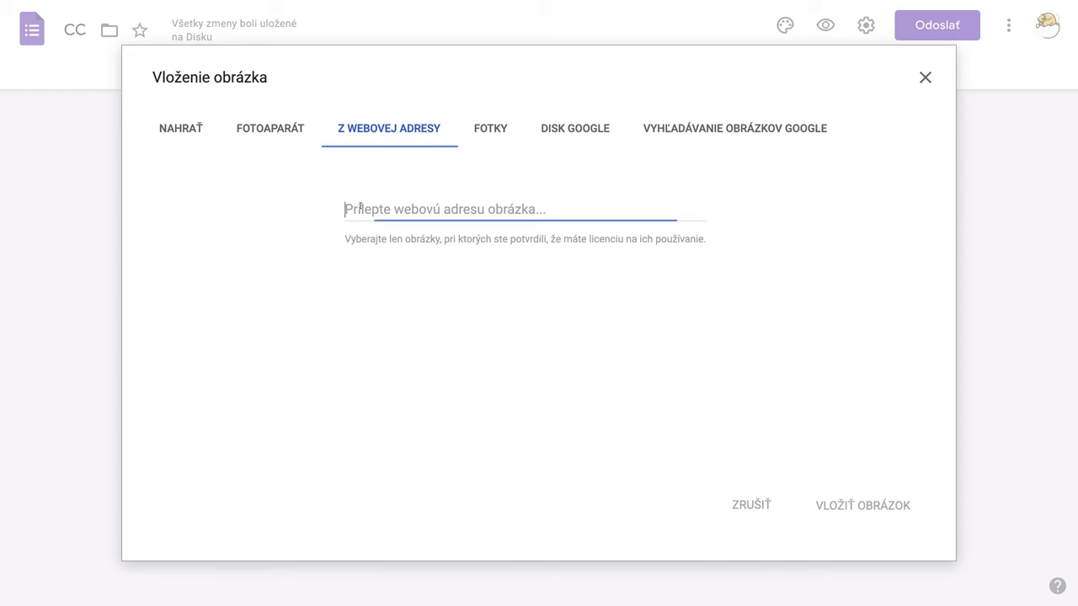
key(ctrl+v)
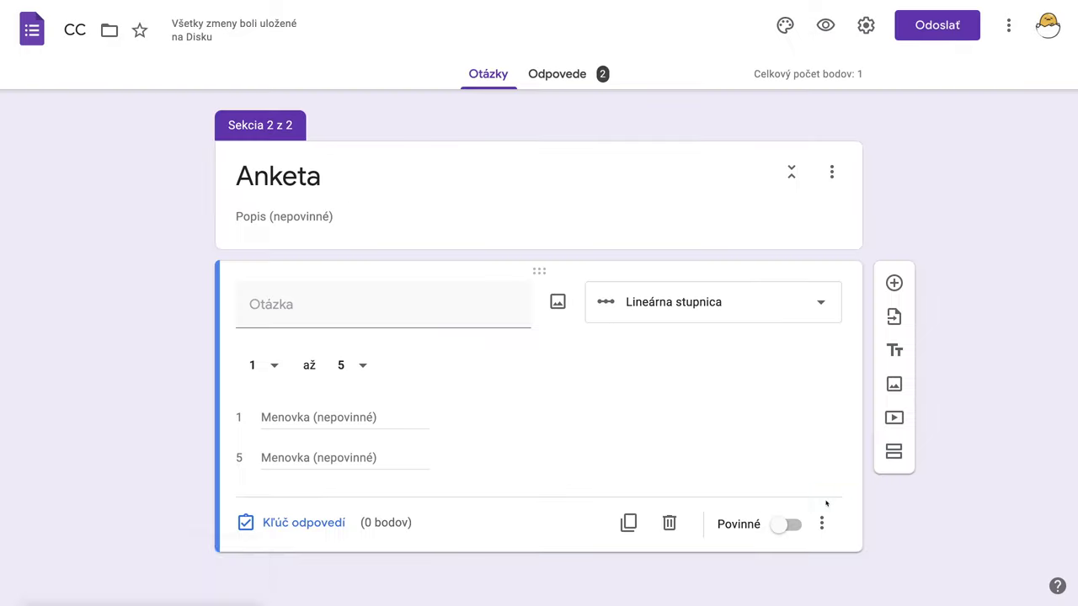
click(825, 501)
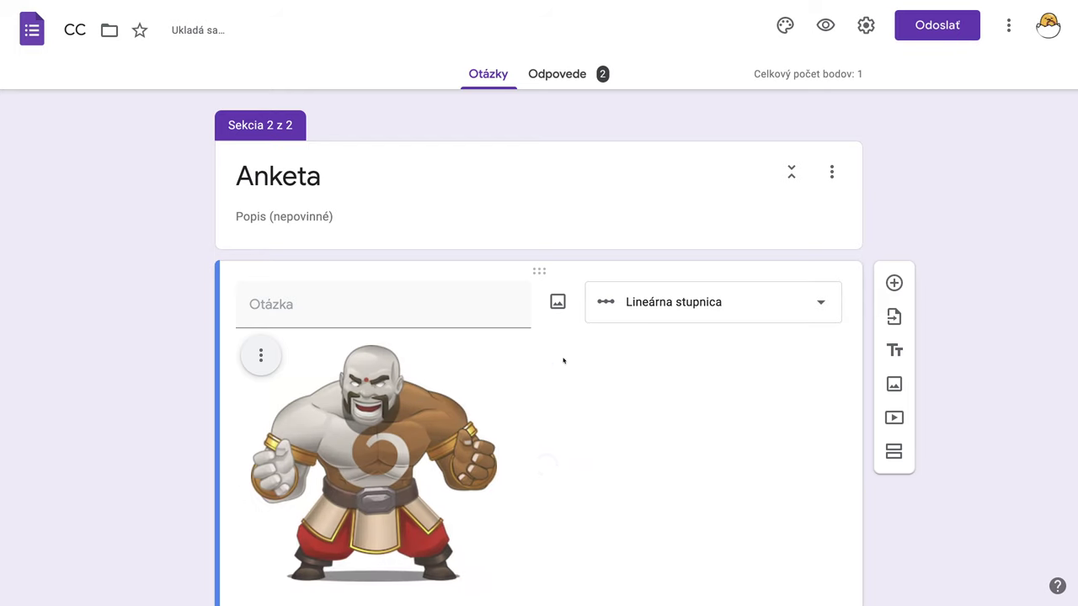
Enter "Ako sa vám páči Okar Duponoha?" as the text of the question with the Okar Duponoha image.
scroll(563, 360, down, 2)
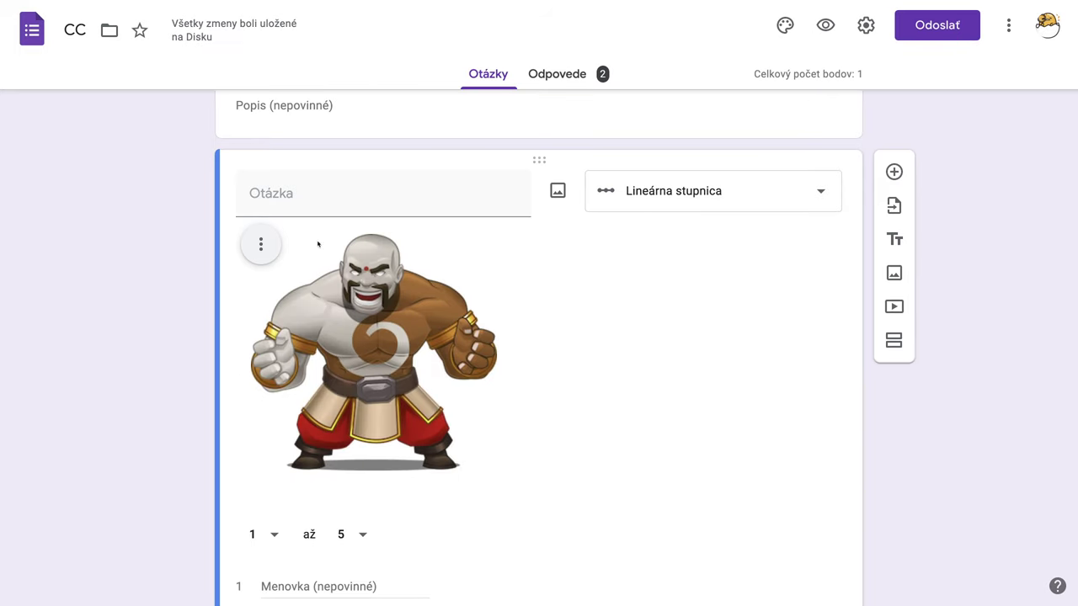
click(278, 193)
text(A)
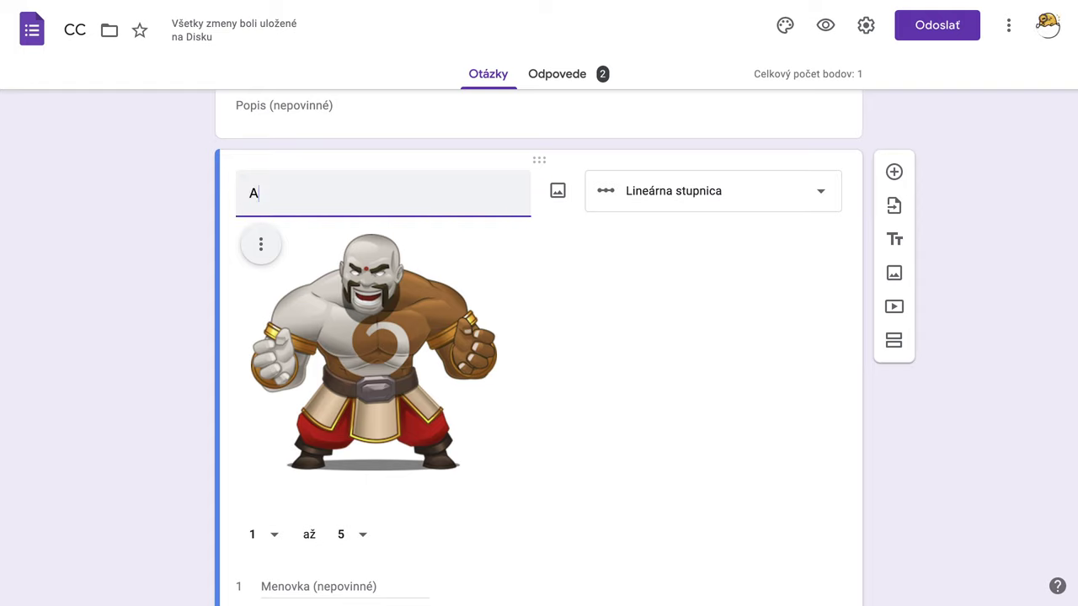
text(ko sa v)
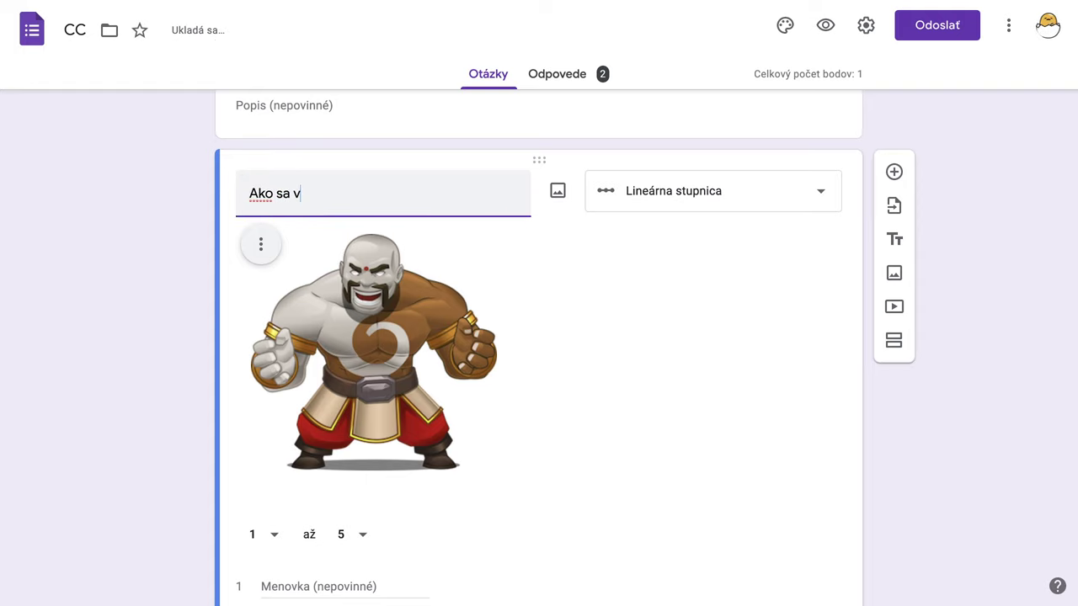
text(ám páči Okar)
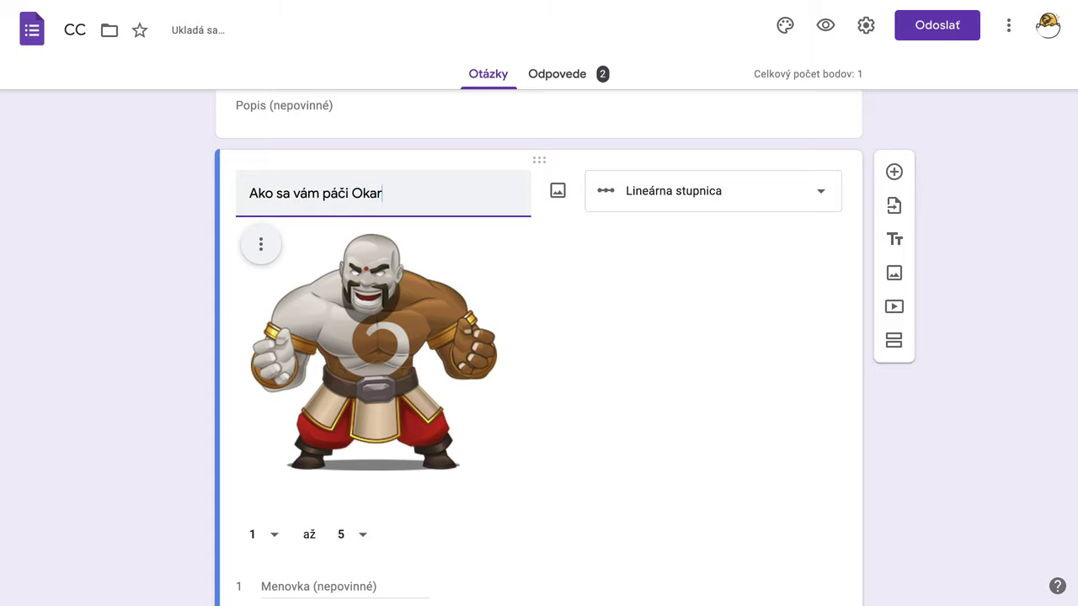
text( Dupo)
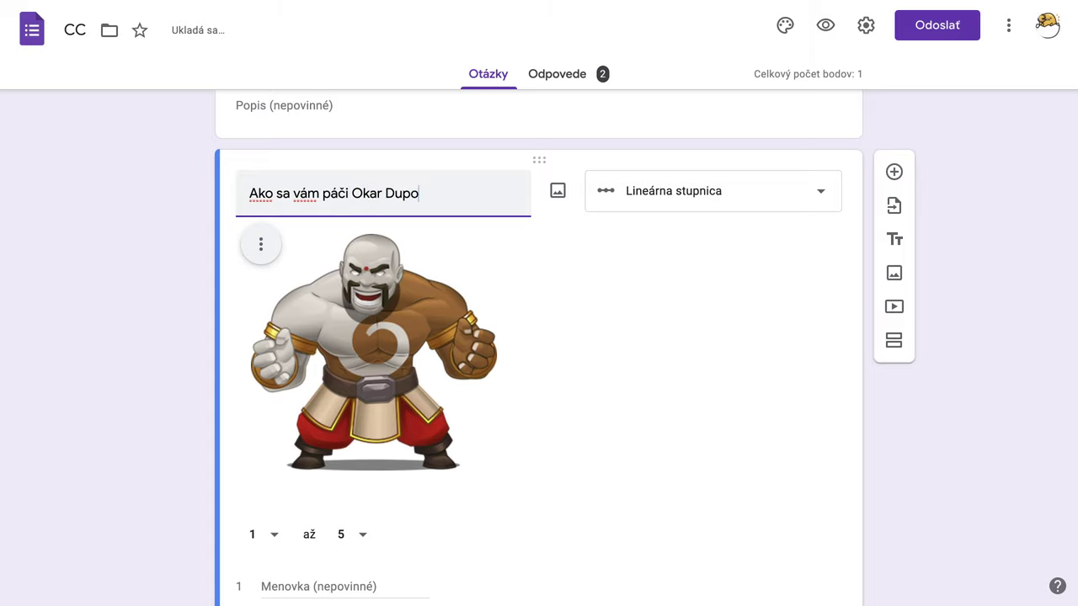
text(noha)
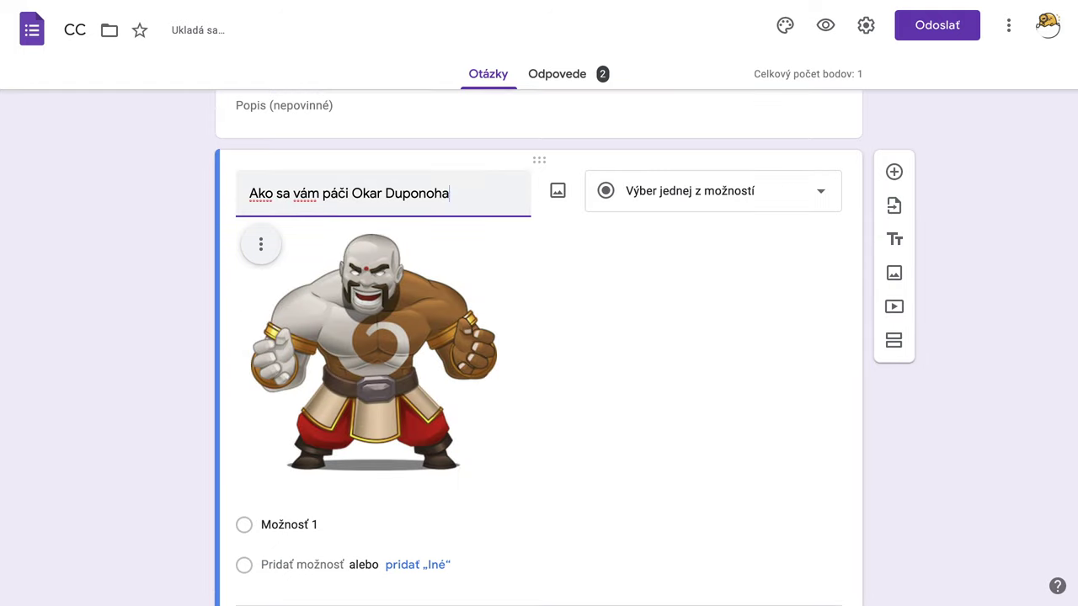
text(?)
click(711, 199)
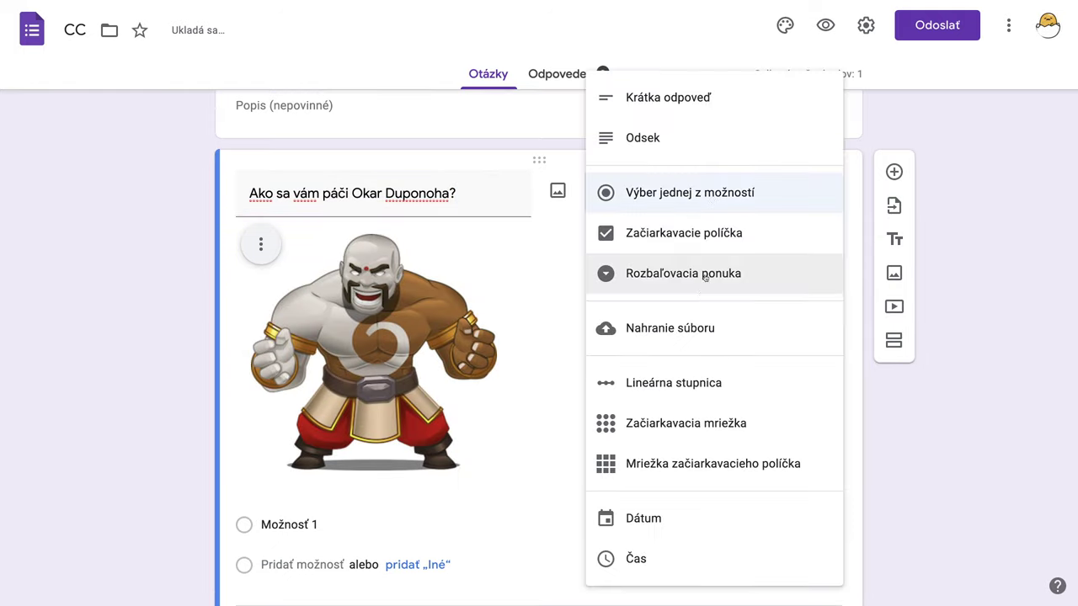
click(680, 384)
scroll(554, 391, down, 3)
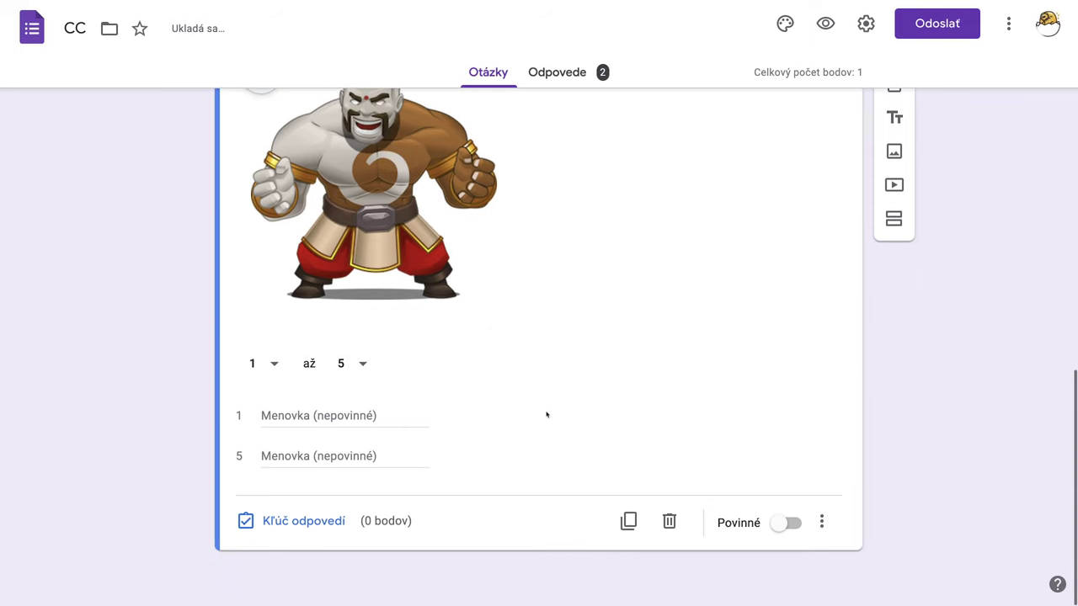
Label the ends of the Okar Duponoha scale "ohyzdný" for 1 and "rozkošný" for 5.
click(284, 418)
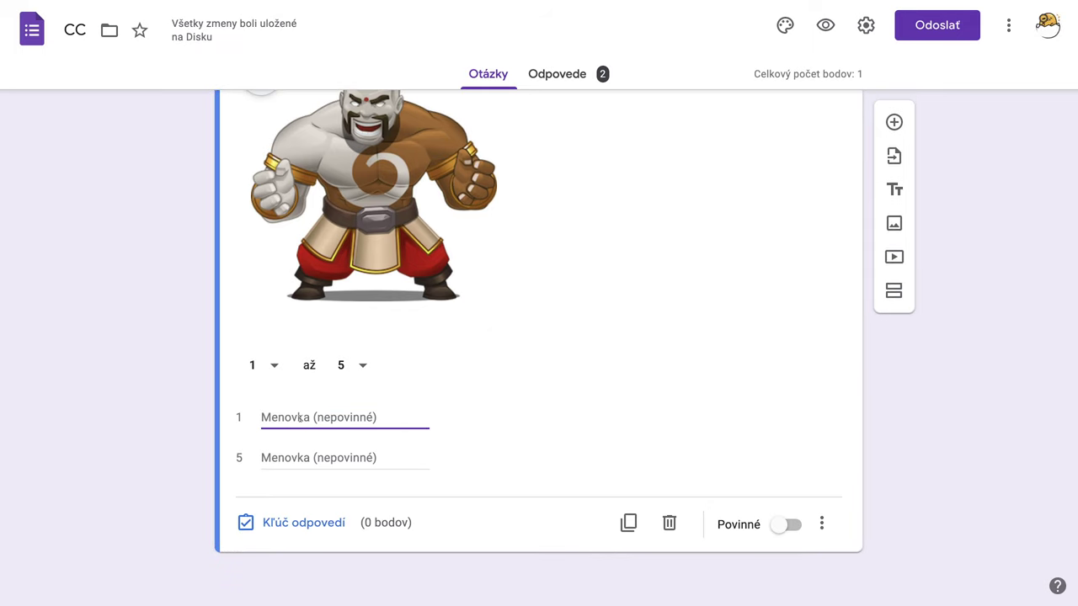
text(o)
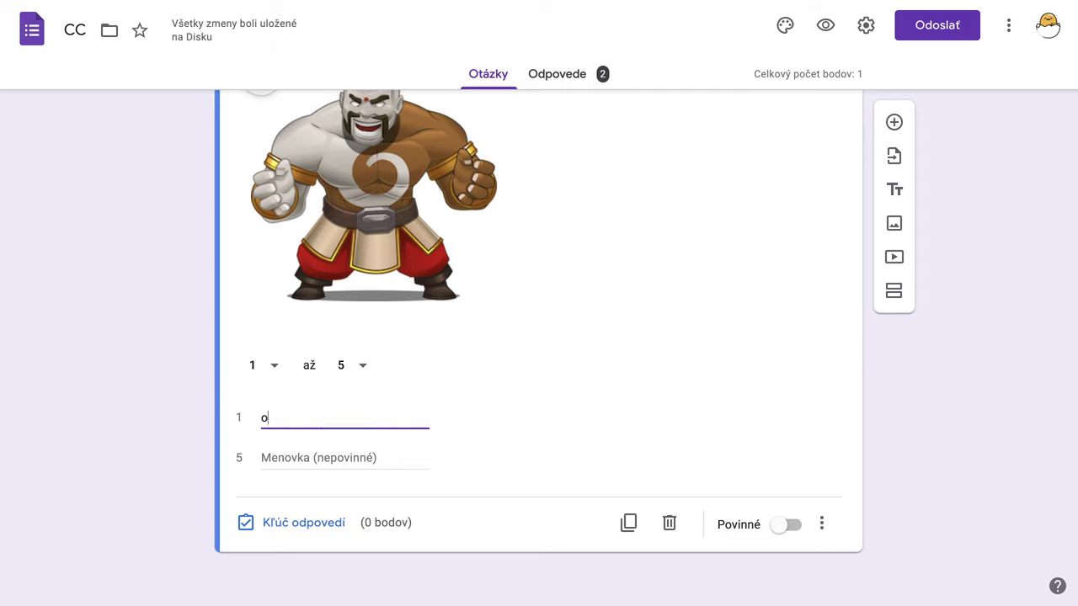
text(hyzdný)
click(276, 458)
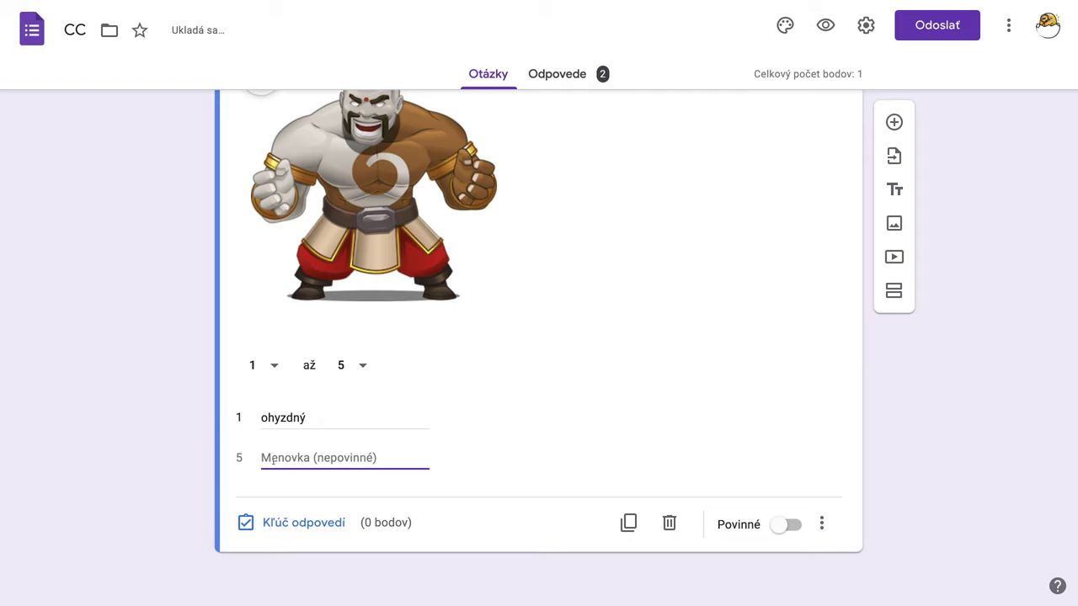
text(roz)
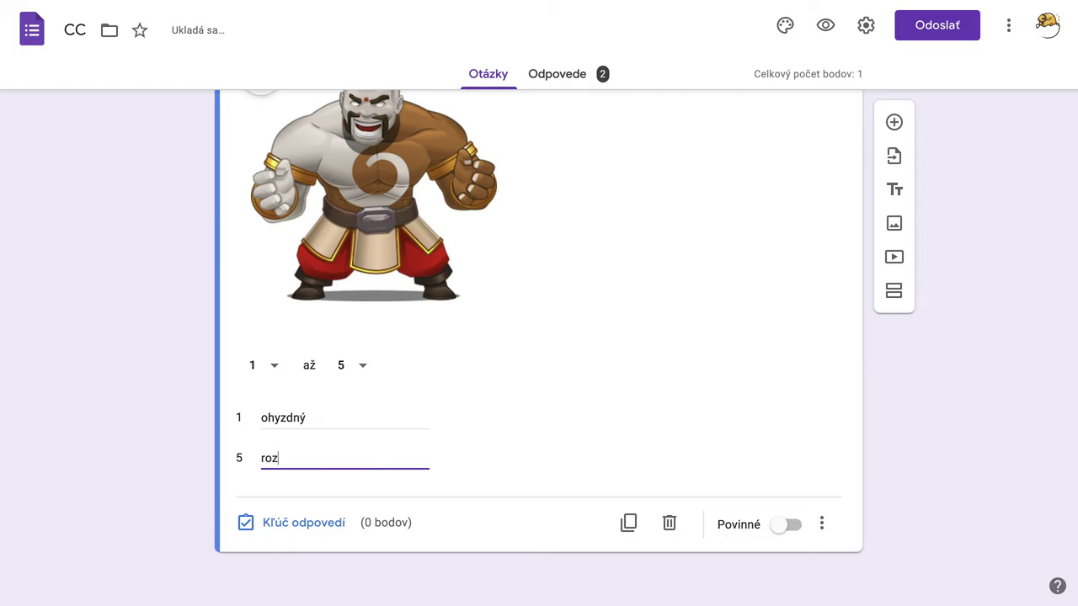
text(košný)
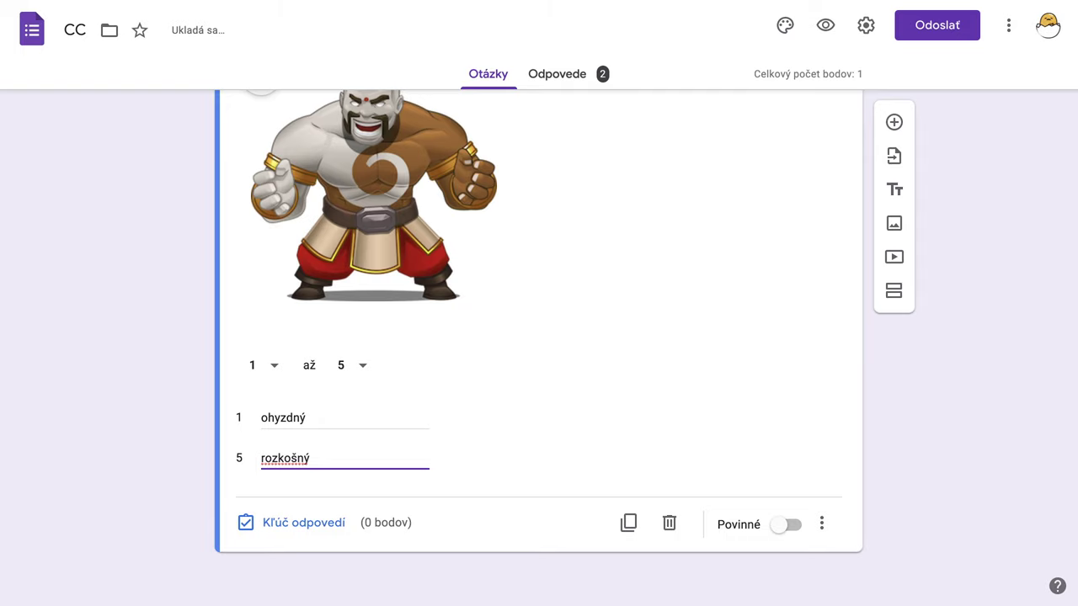
scroll(558, 409, up, 1)
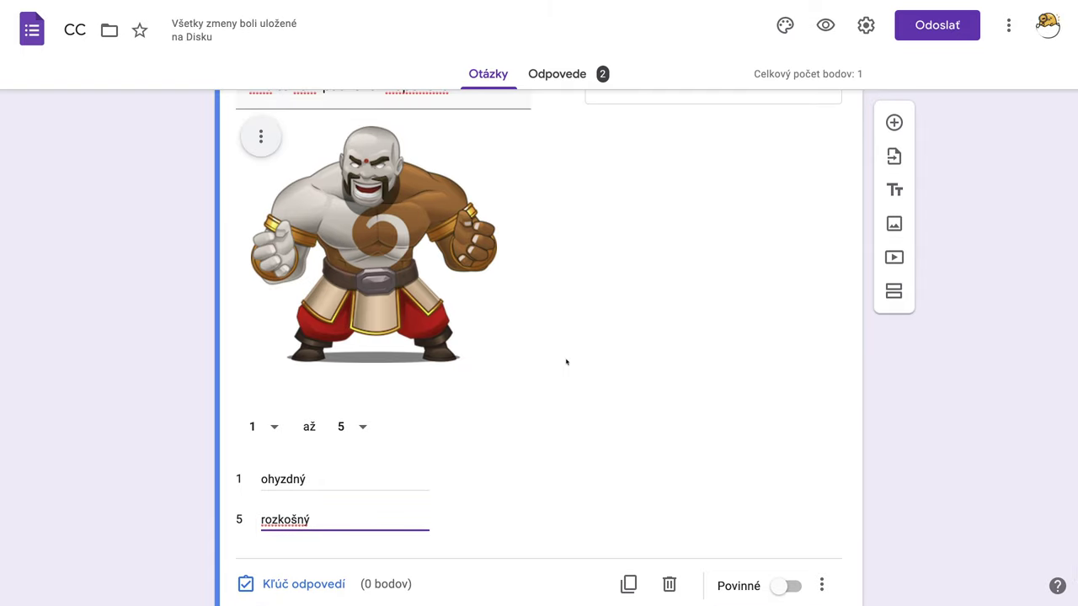
scroll(566, 362, down, 1)
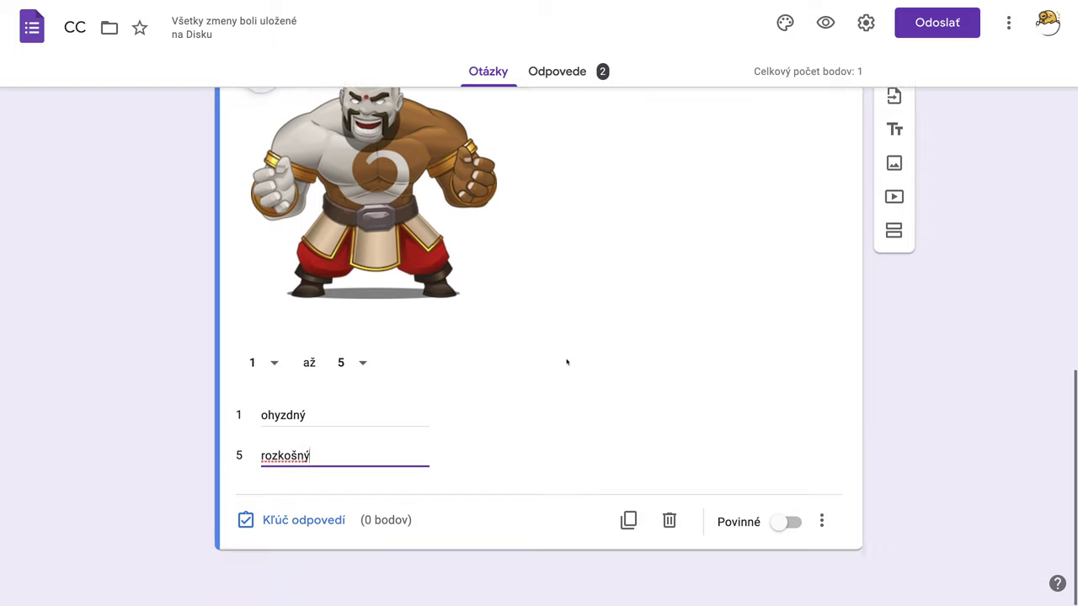
click(822, 524)
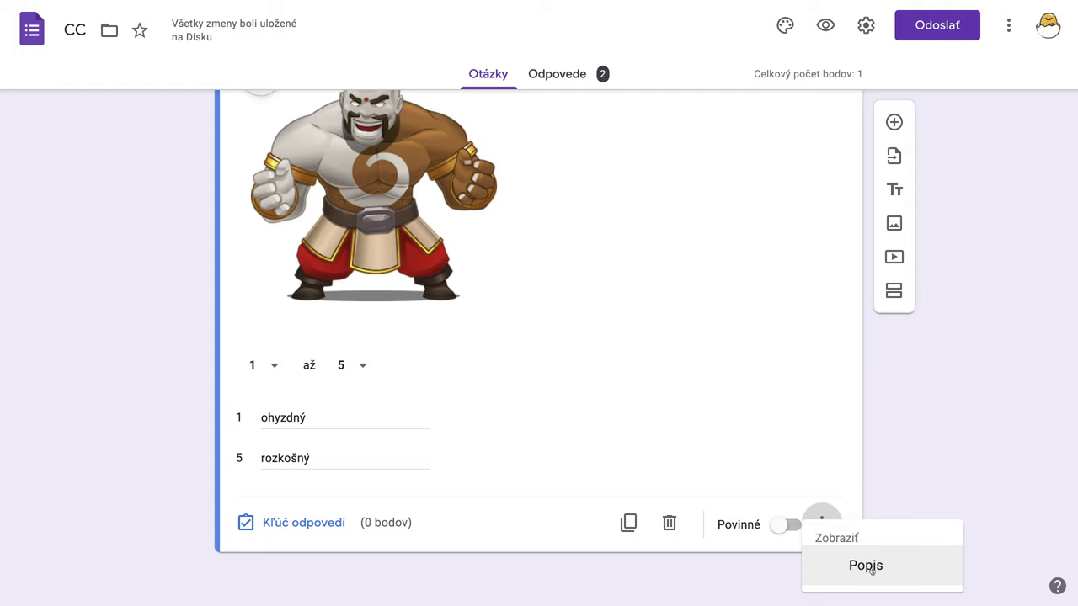
click(792, 473)
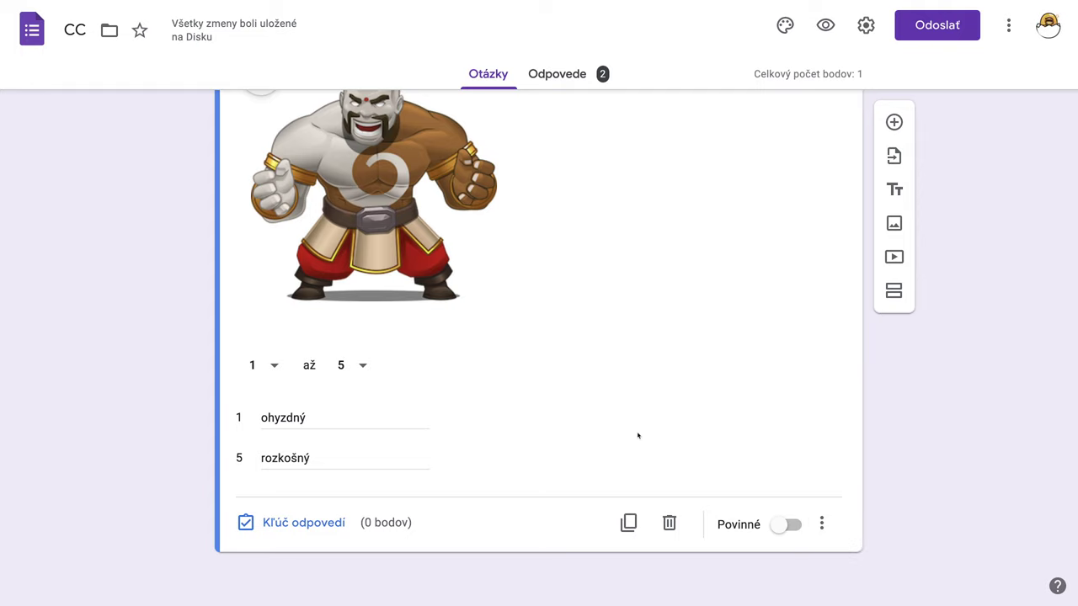
scroll(637, 436, up, 3)
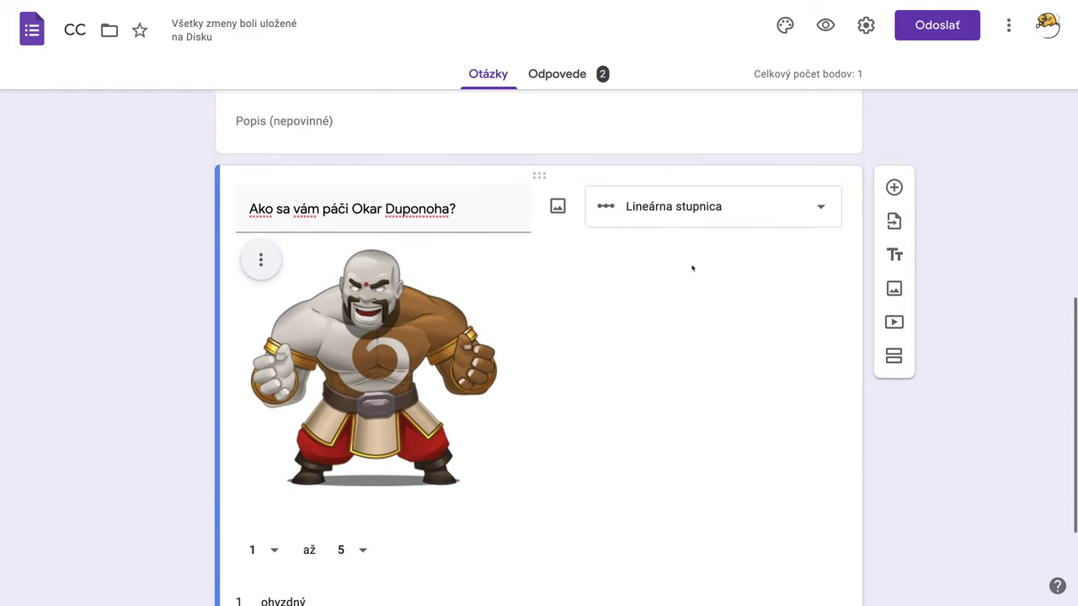
scroll(692, 268, down, 1)
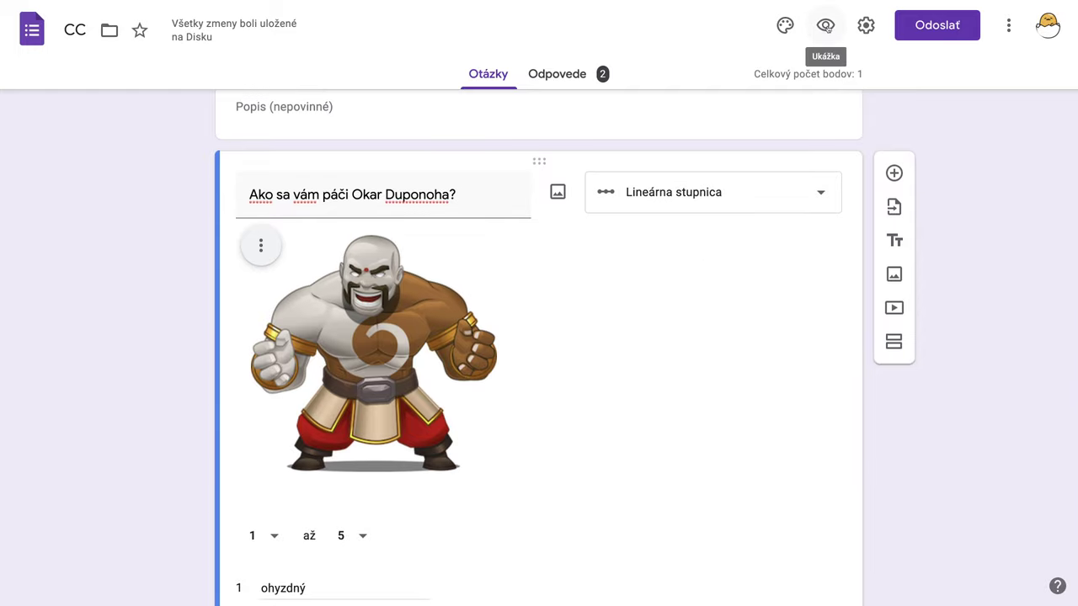
click(825, 25)
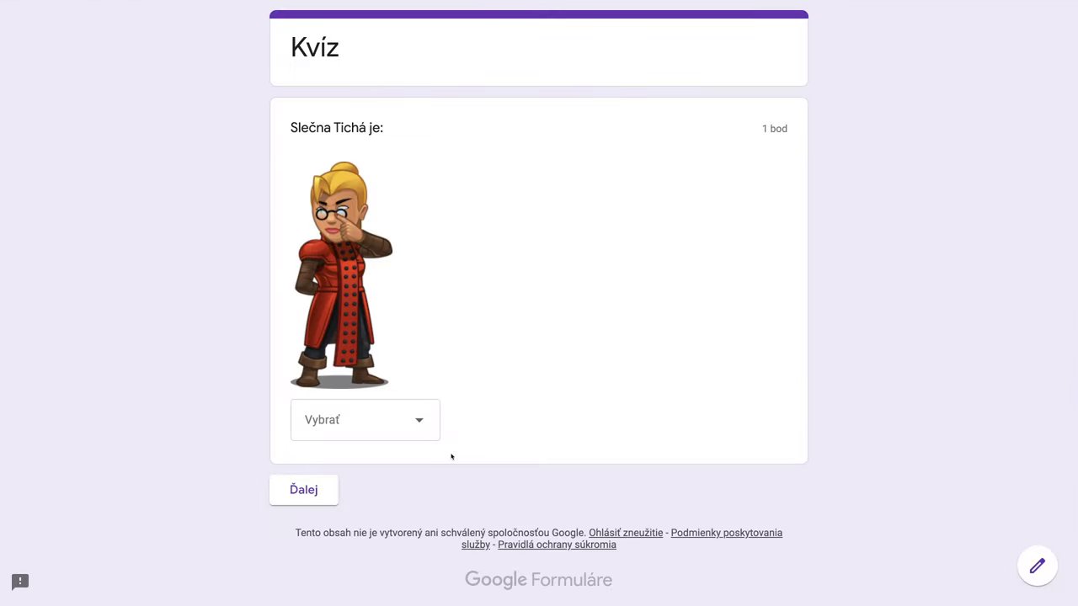
click(323, 497)
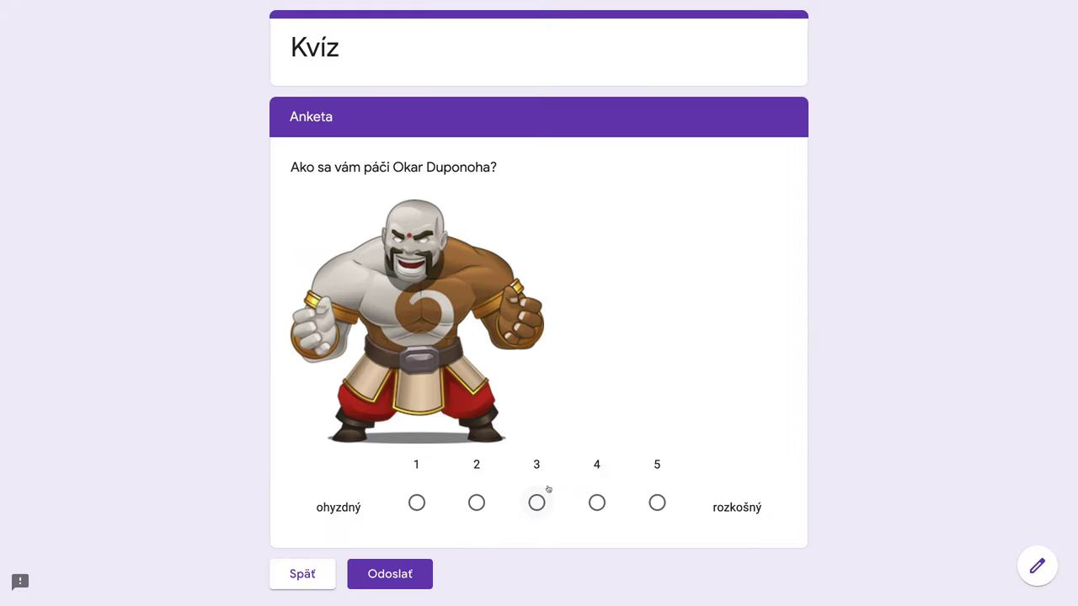
scroll(627, 483, down, 2)
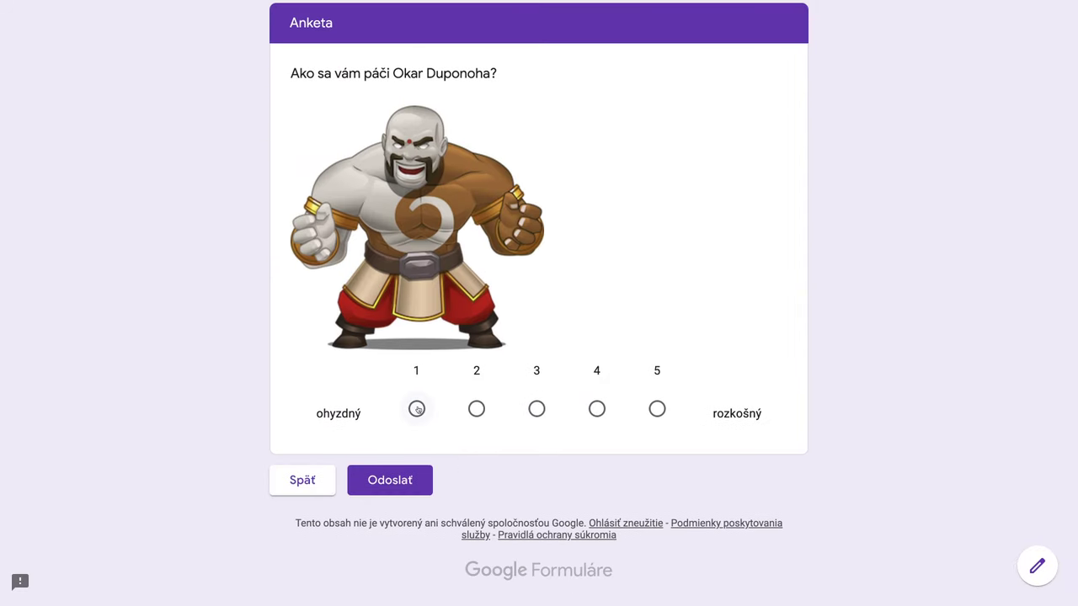
click(537, 410)
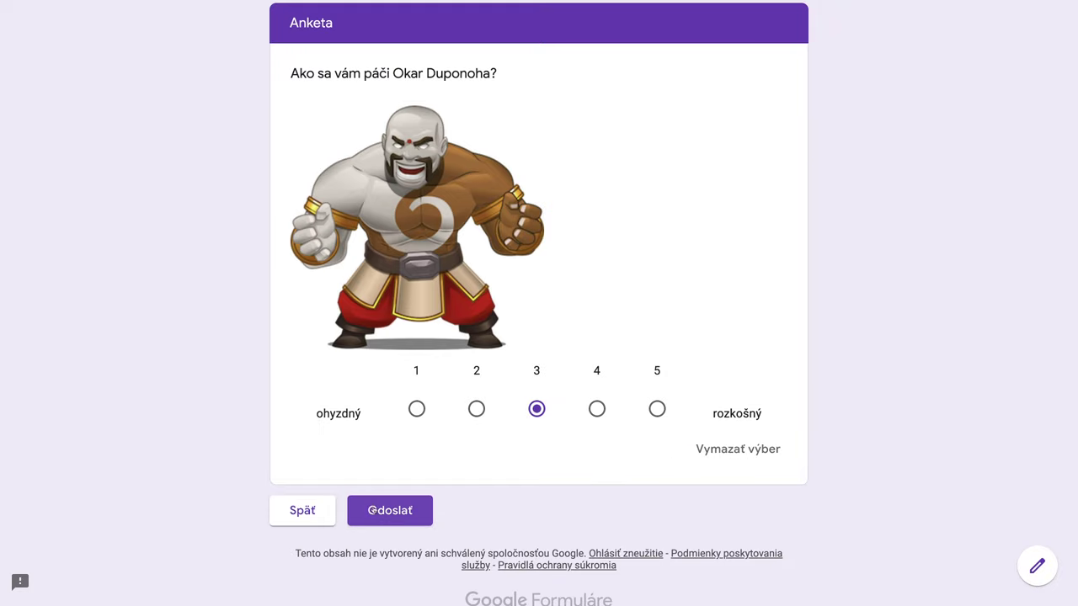
click(391, 511)
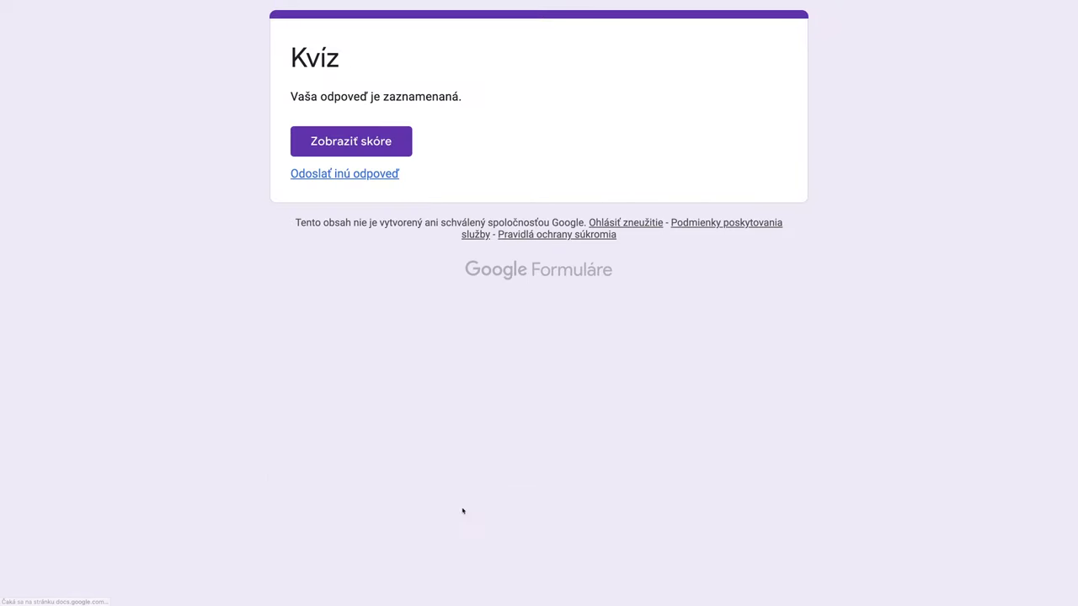
Review the score and answers of the submitted quiz response, and close both quiz pages to return to the form editor.
click(373, 152)
scroll(582, 342, down, 2)
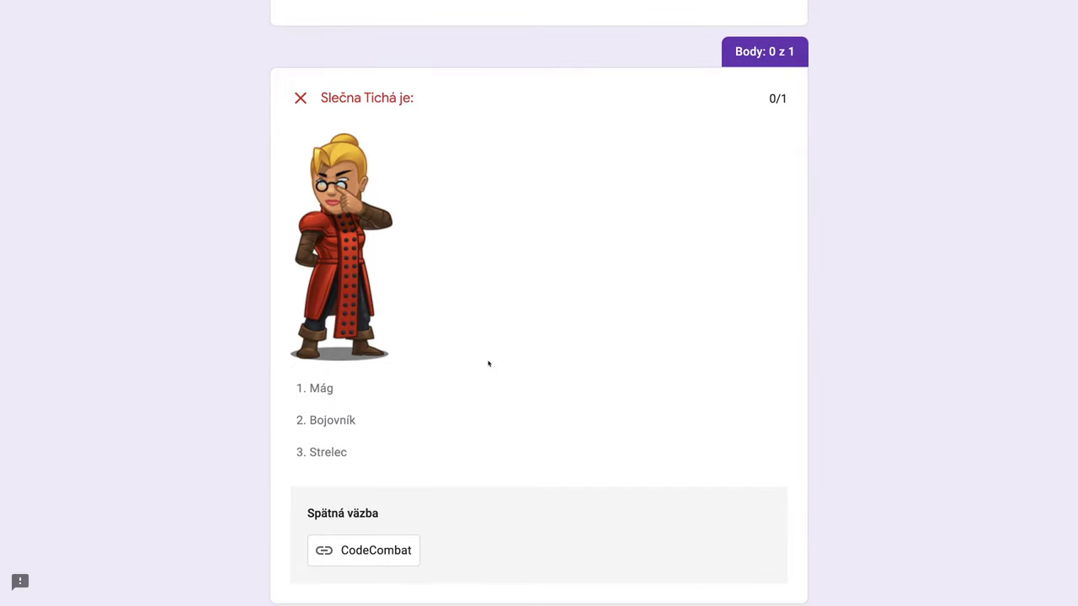
scroll(488, 363, down, 6)
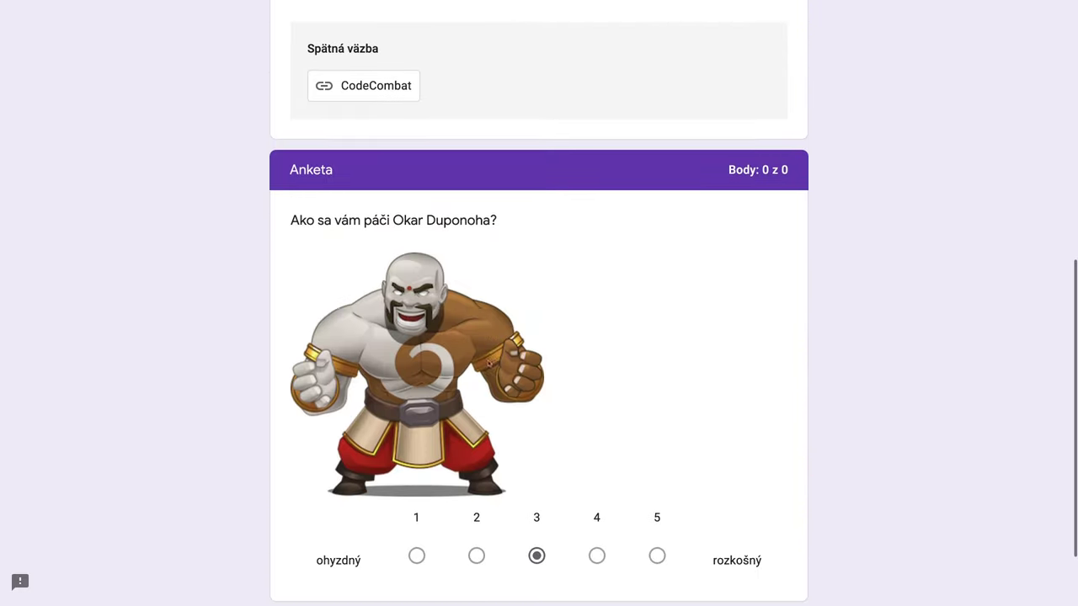
scroll(489, 364, down, 1)
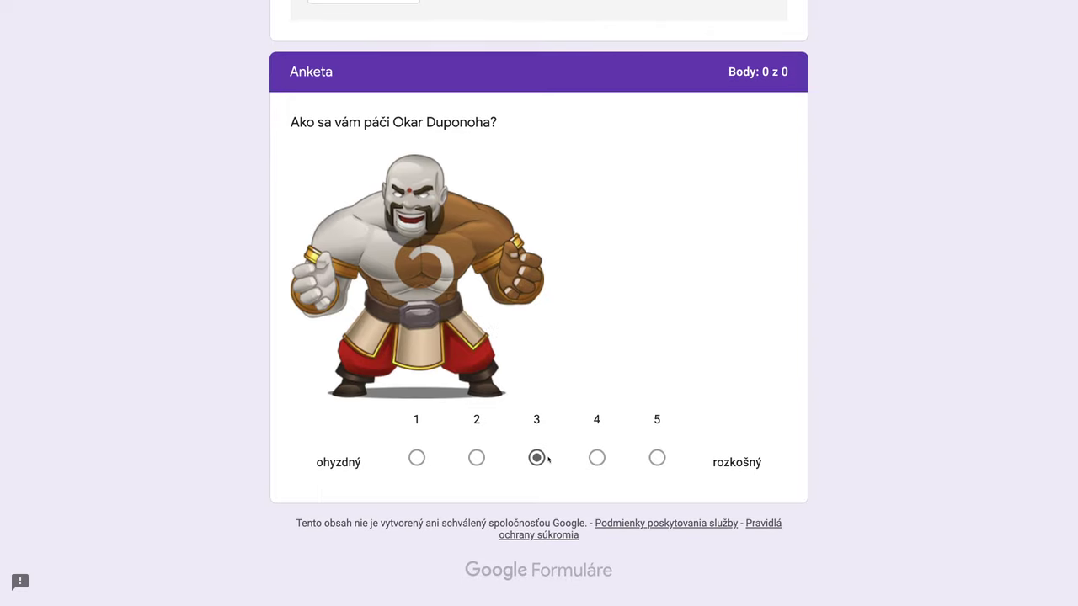
scroll(551, 453, up, 7)
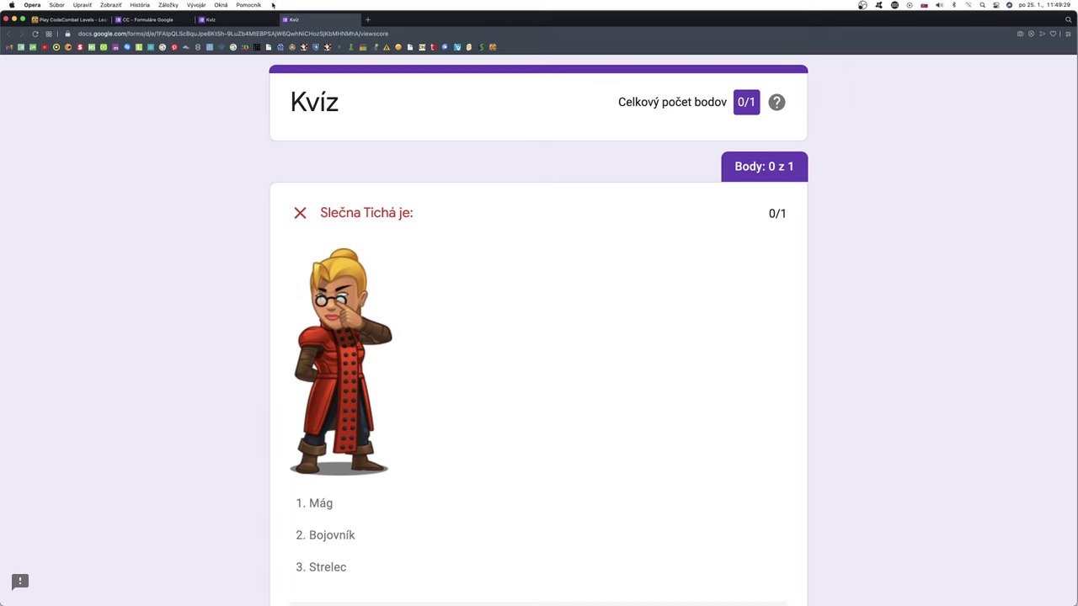
click(285, 20)
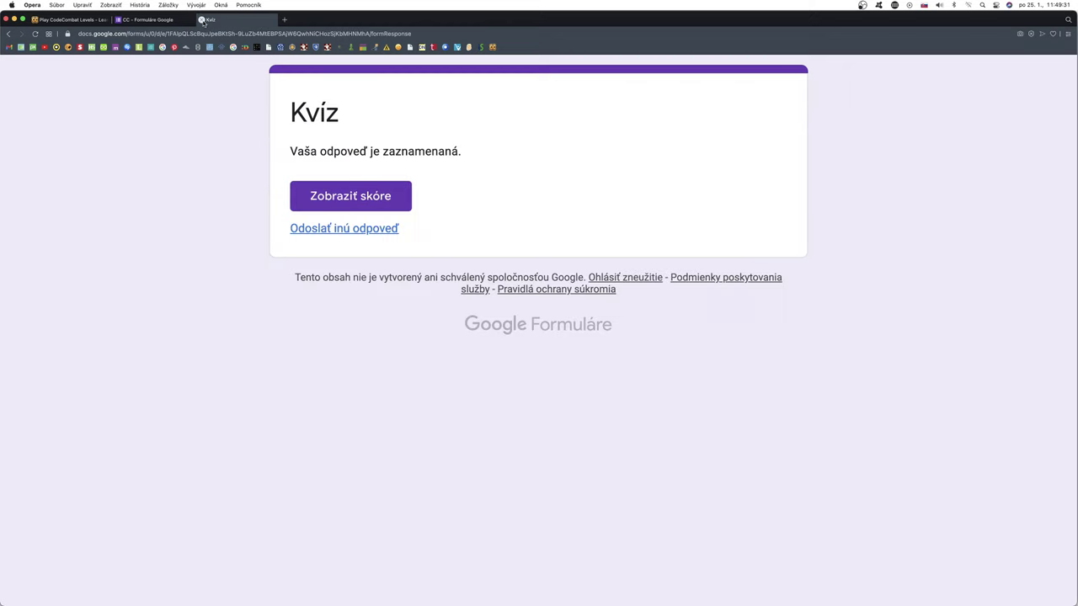
click(203, 21)
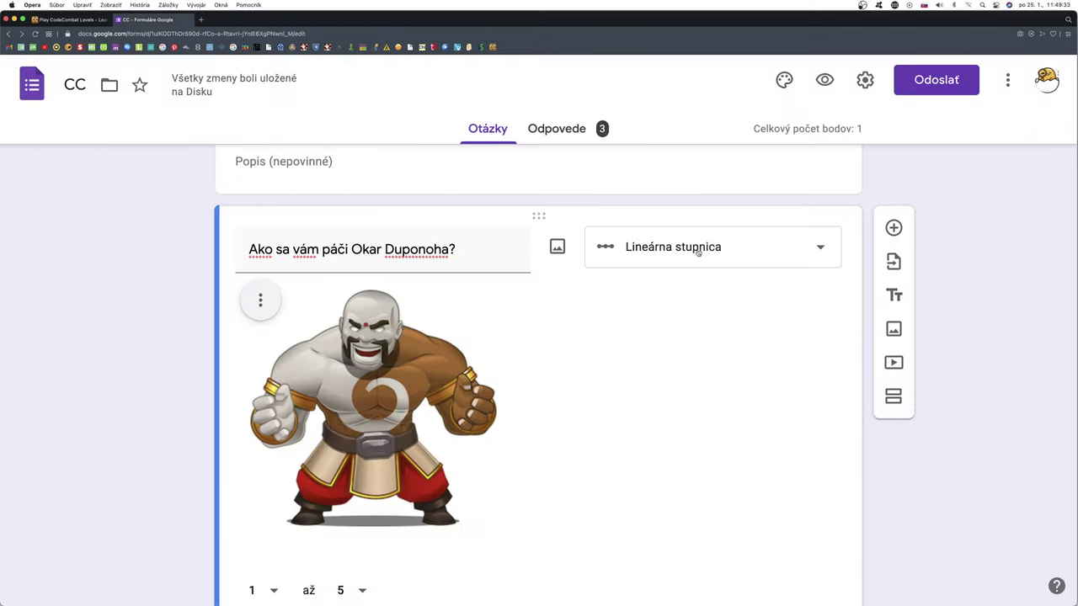
Add a new question below the Okar Duponoha question and set its type to "Začiarkavacia mriežka".
scroll(610, 409, down, 2)
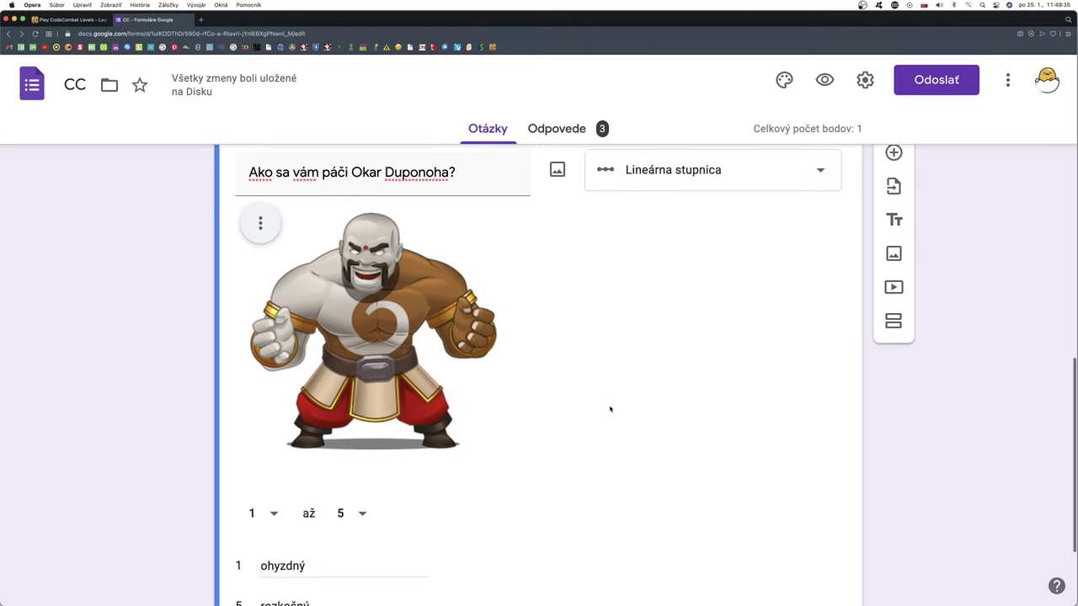
scroll(611, 409, up, 3)
scroll(645, 412, down, 5)
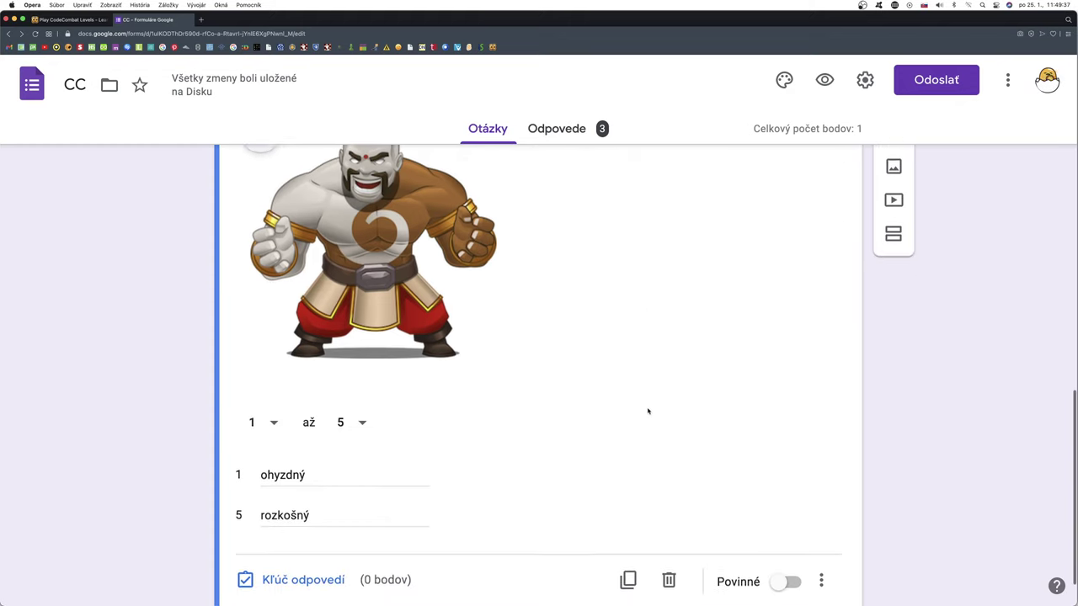
scroll(659, 412, down, 2)
scroll(665, 409, up, 5)
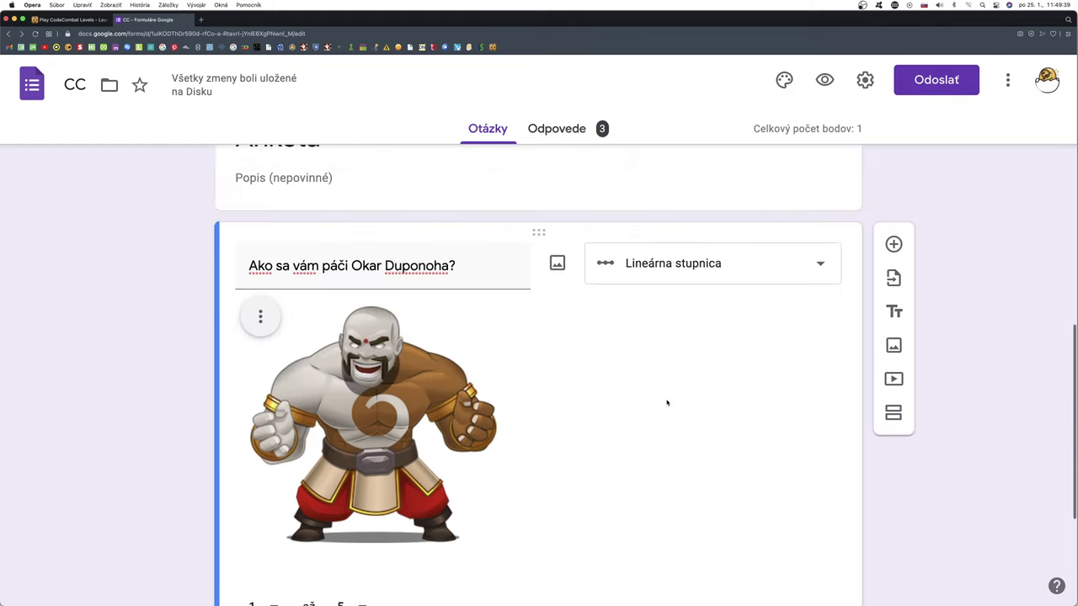
click(893, 247)
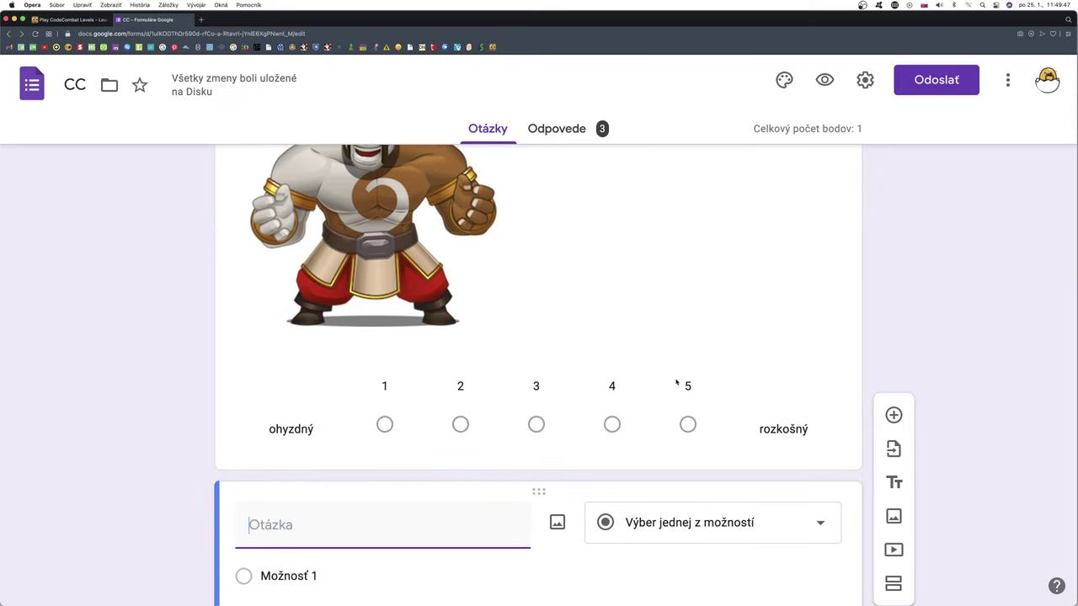
scroll(673, 378, down, 2)
scroll(672, 378, up, 5)
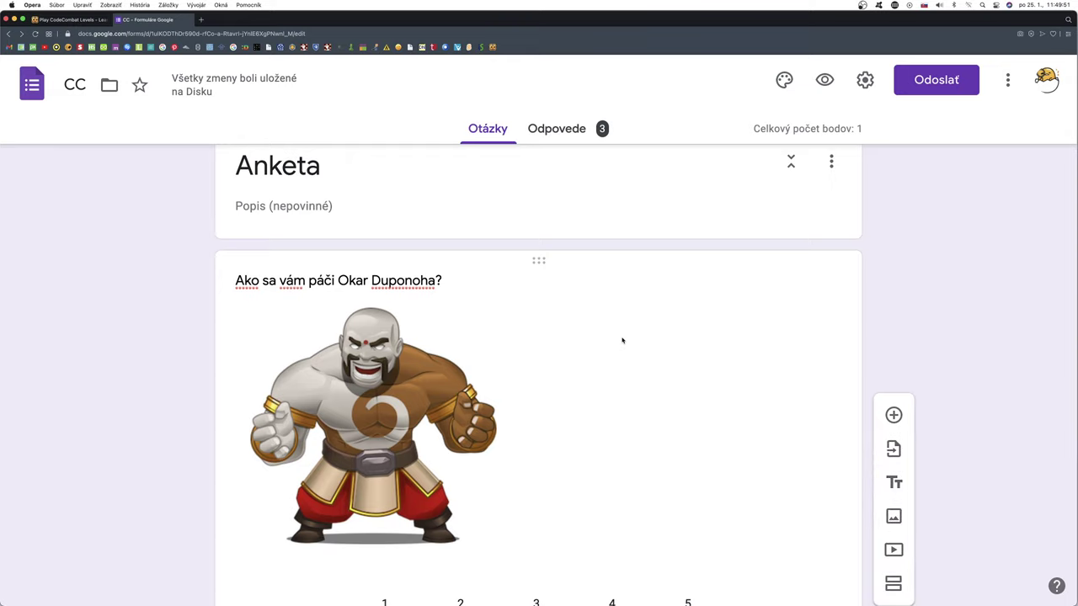
scroll(622, 340, down, 6)
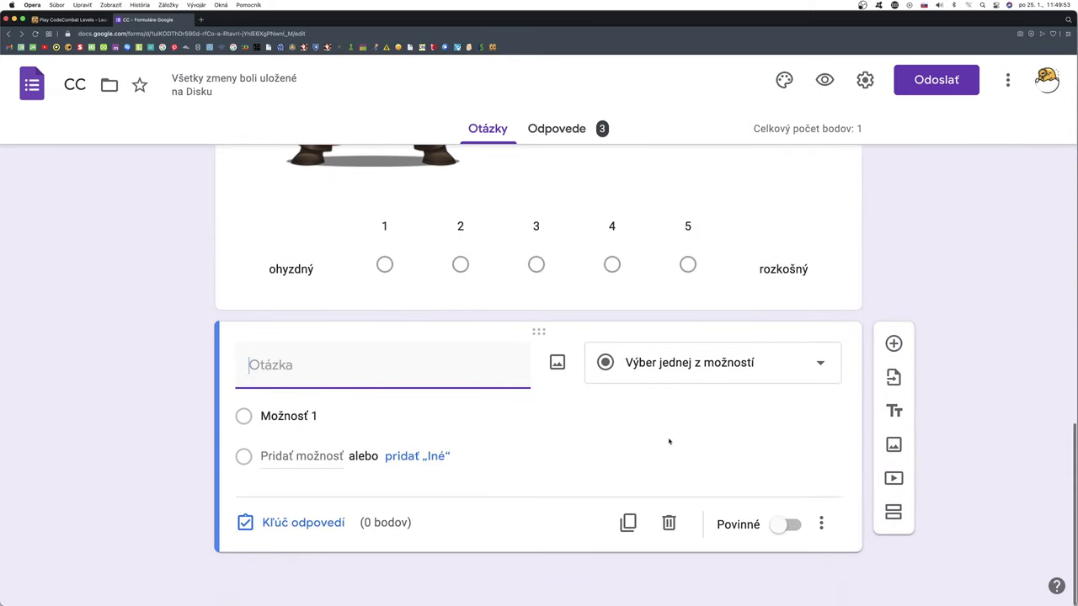
click(822, 368)
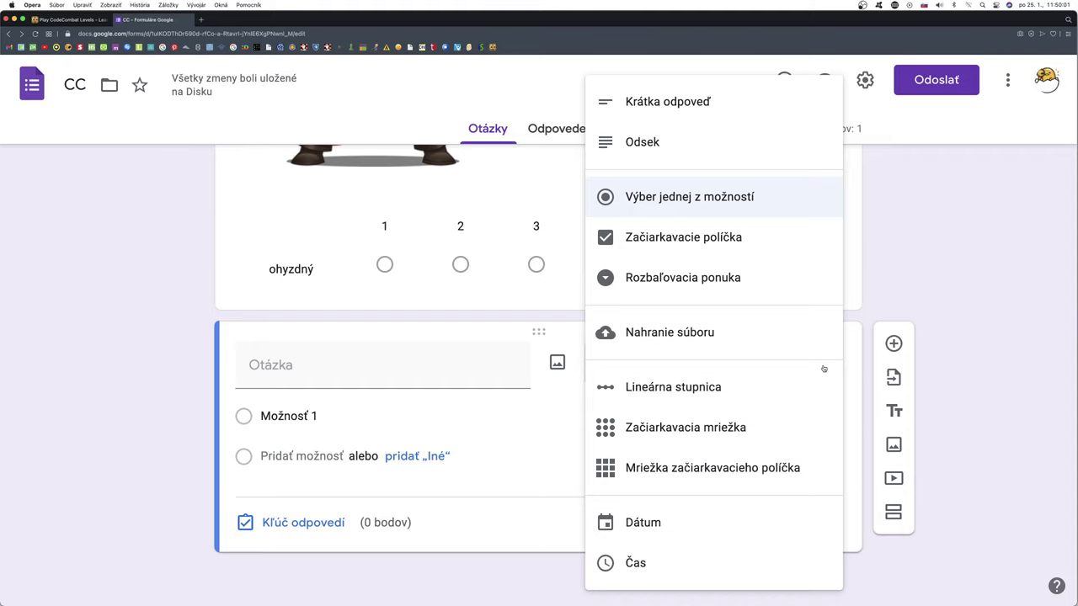
click(698, 428)
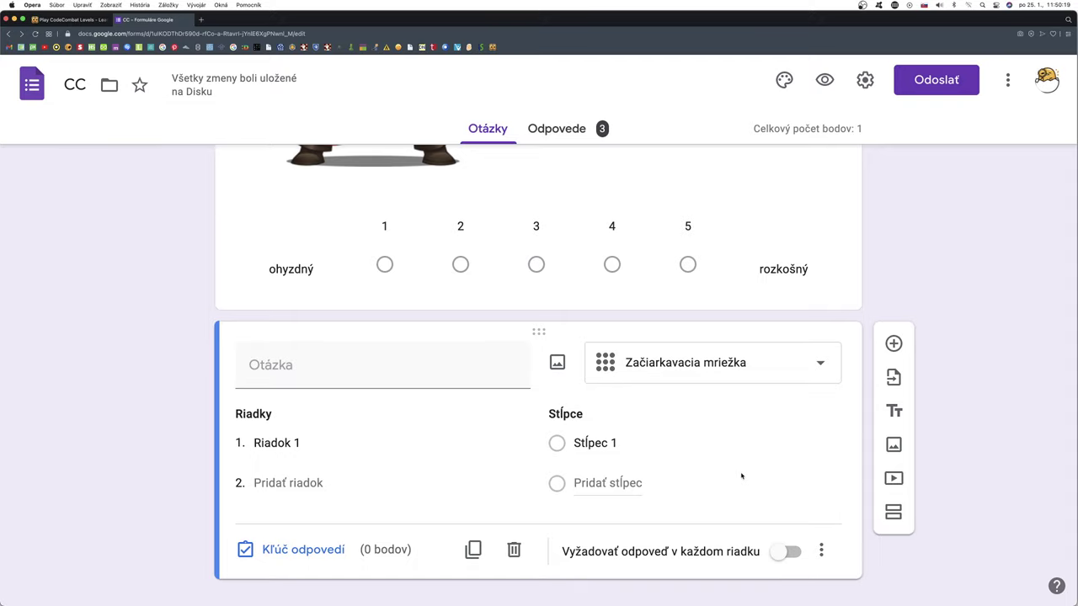
click(821, 551)
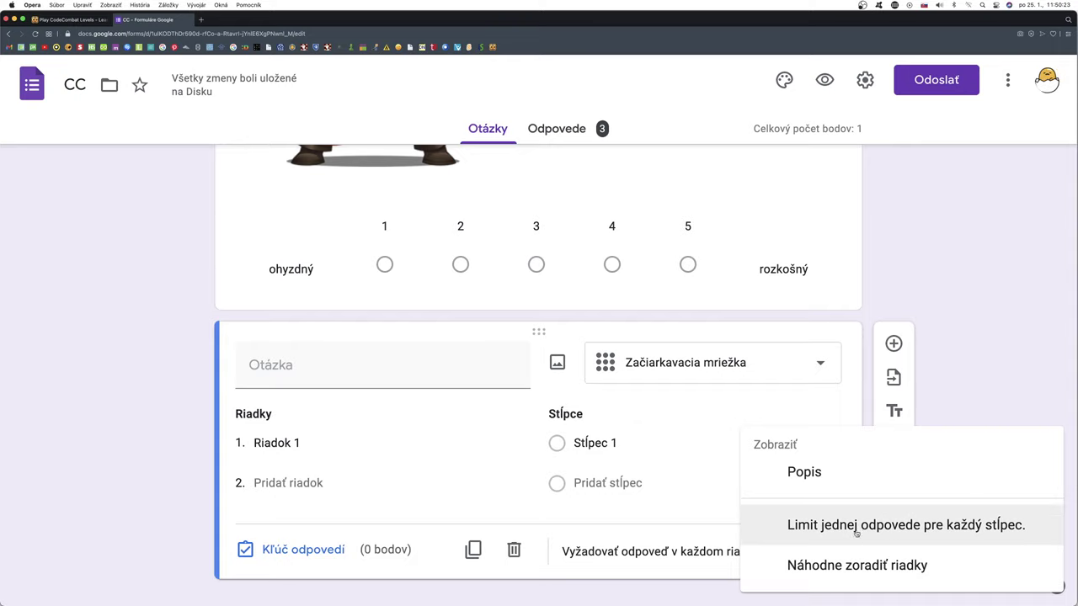
click(595, 523)
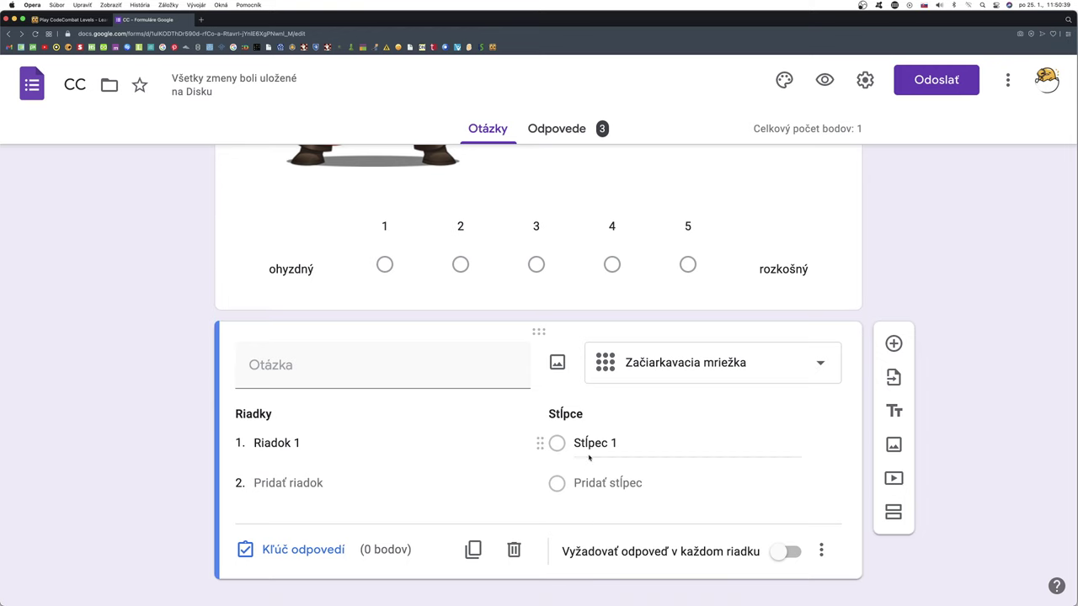
Switch to the CodeCombat page, select the hero Omarn Varšutrový and copy the address of his picture.
click(71, 18)
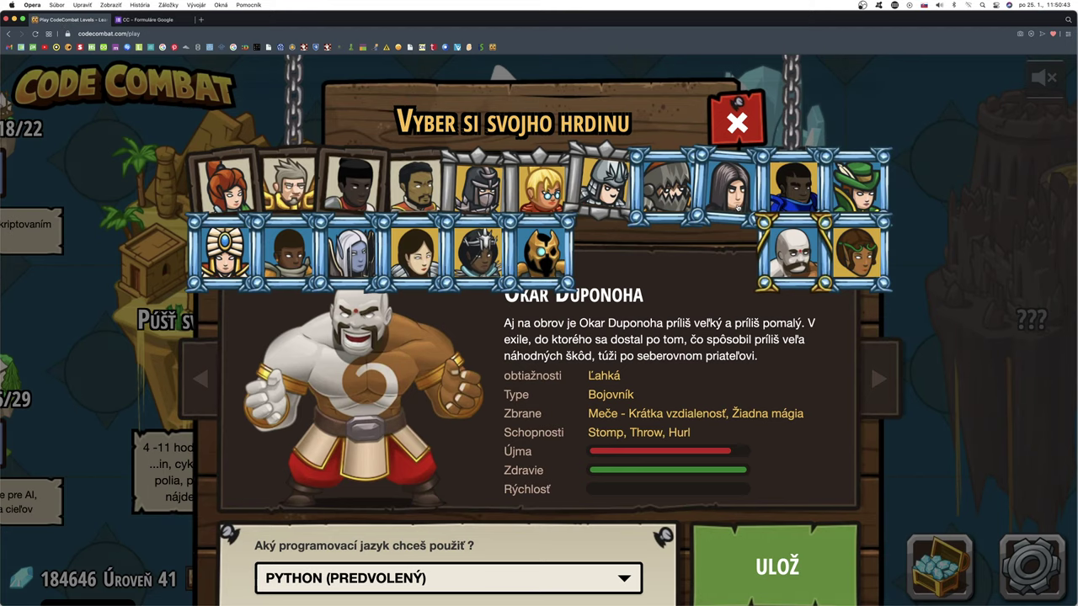
click(733, 199)
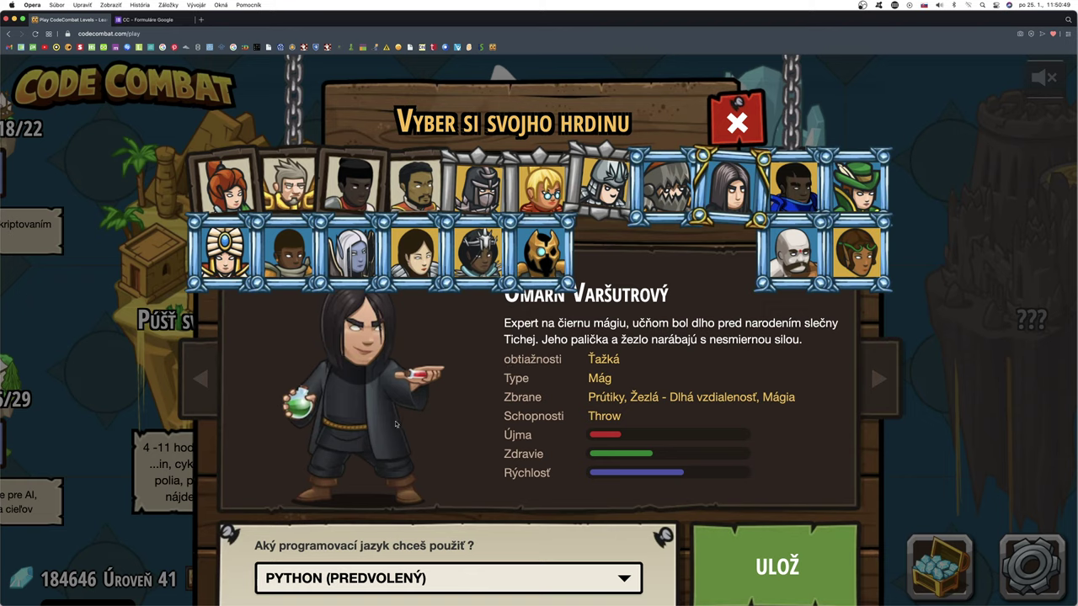
right_click(354, 386)
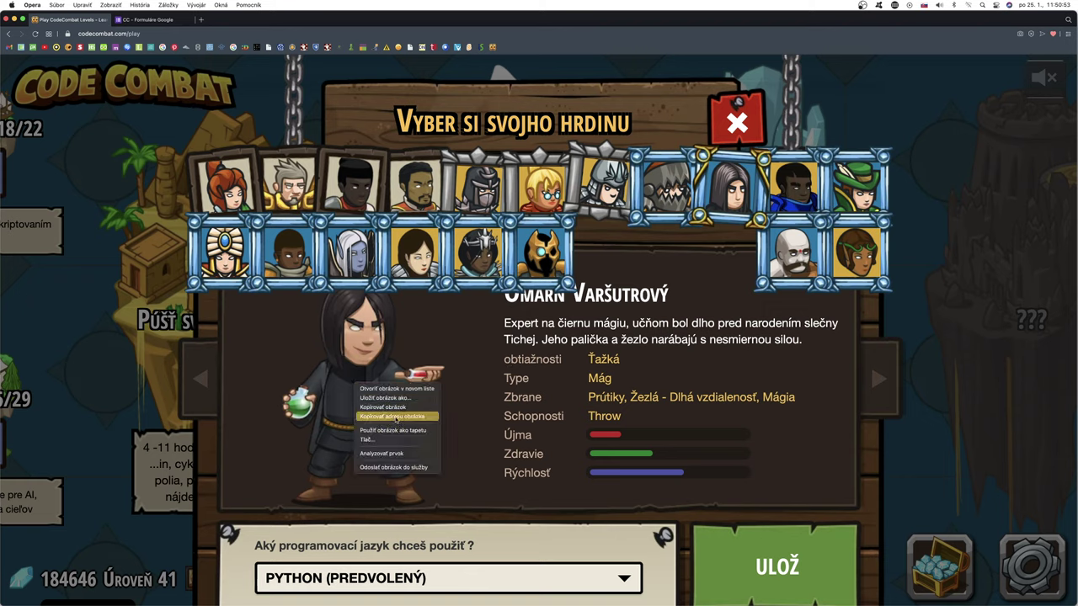
click(397, 417)
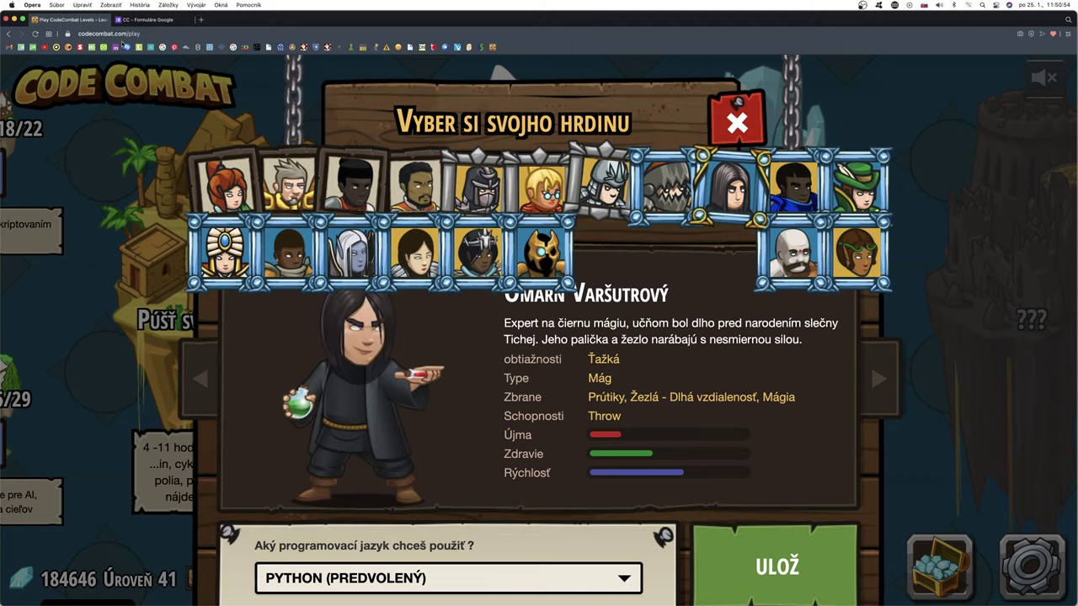
click(164, 19)
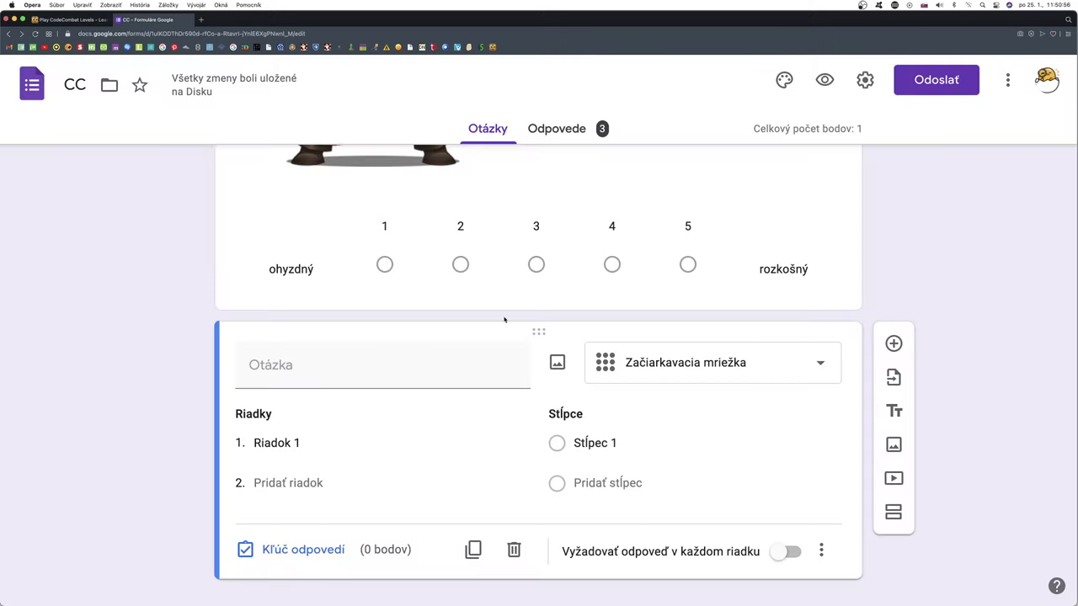
click(563, 371)
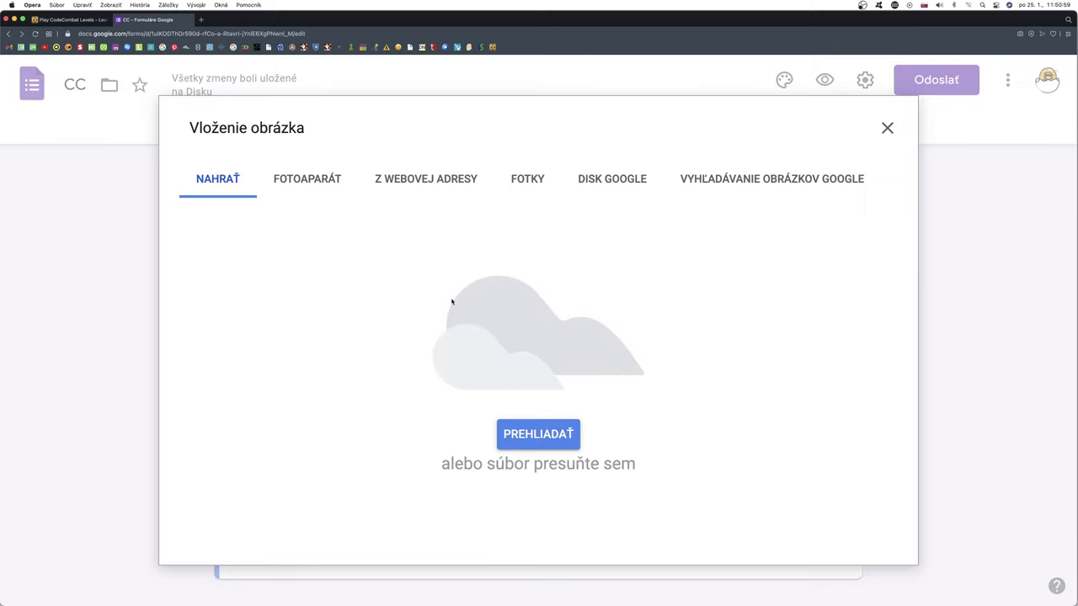
click(439, 181)
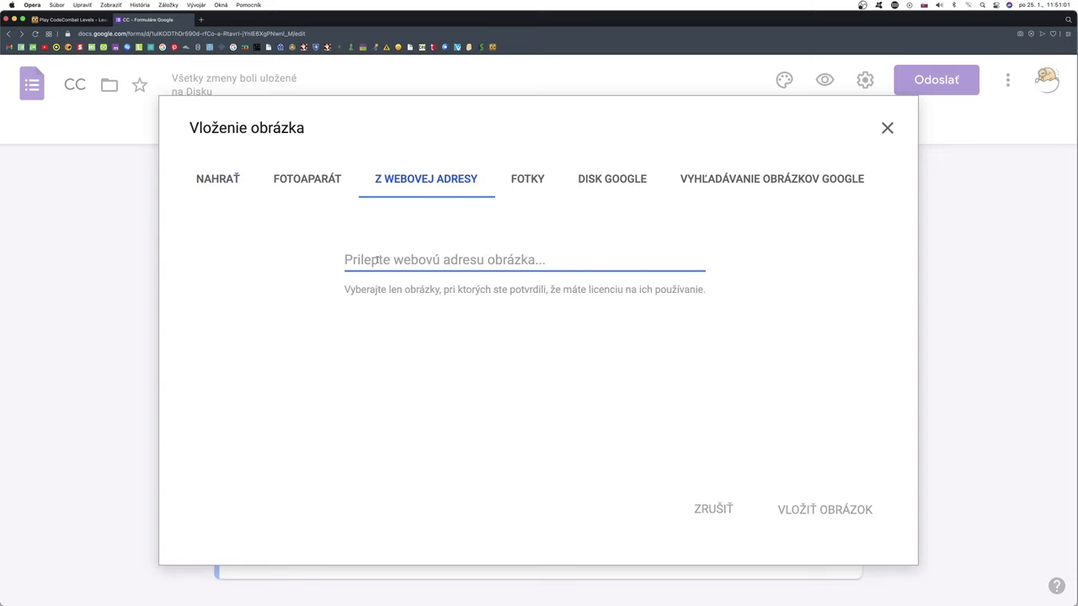
key(super+v)
click(835, 517)
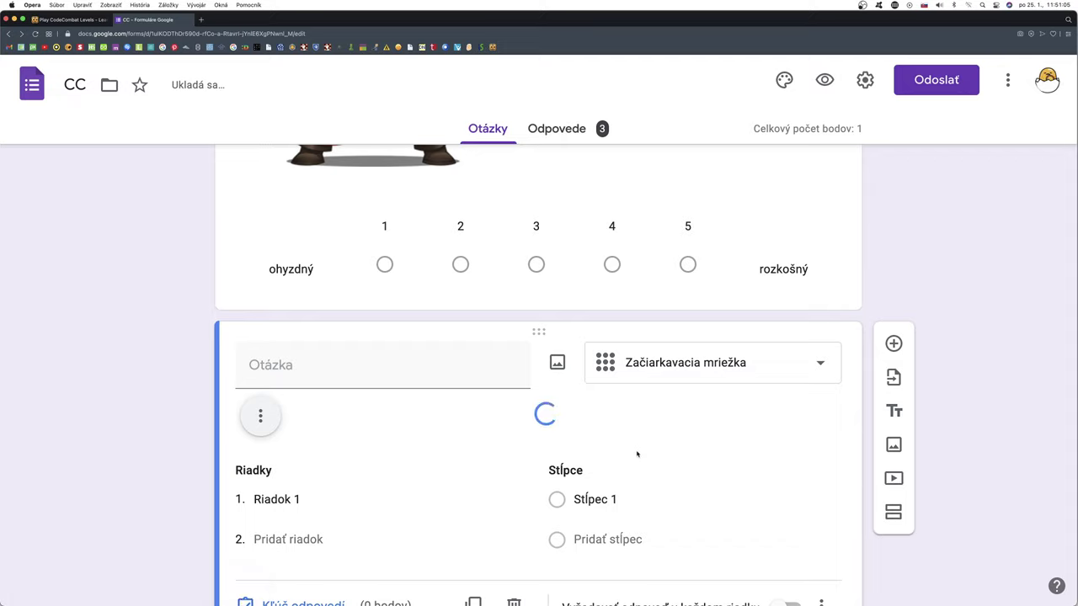
scroll(636, 453, up, 5)
scroll(636, 455, down, 7)
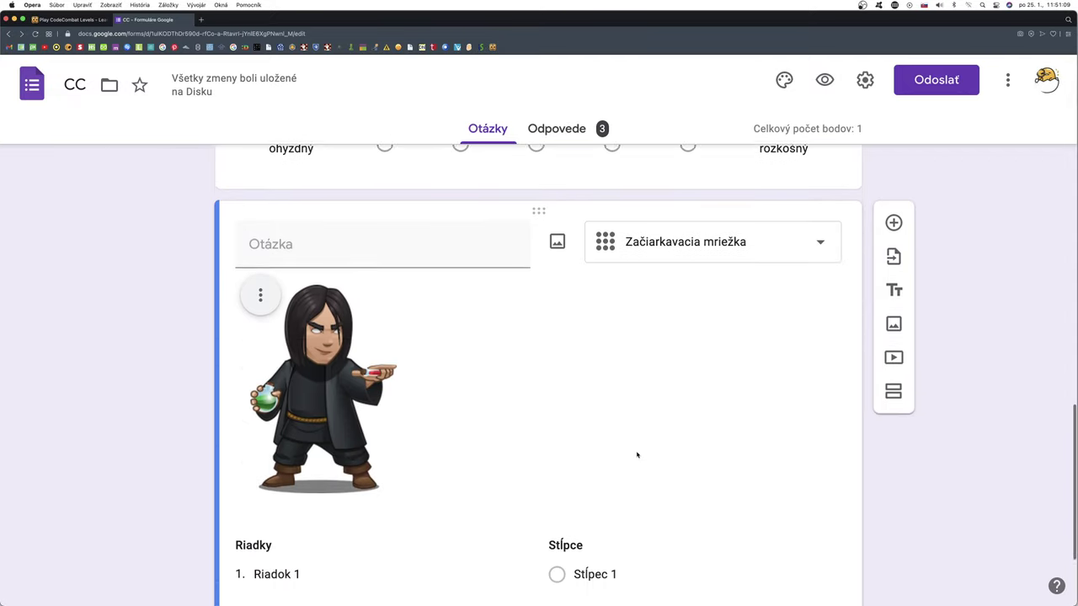
click(273, 242)
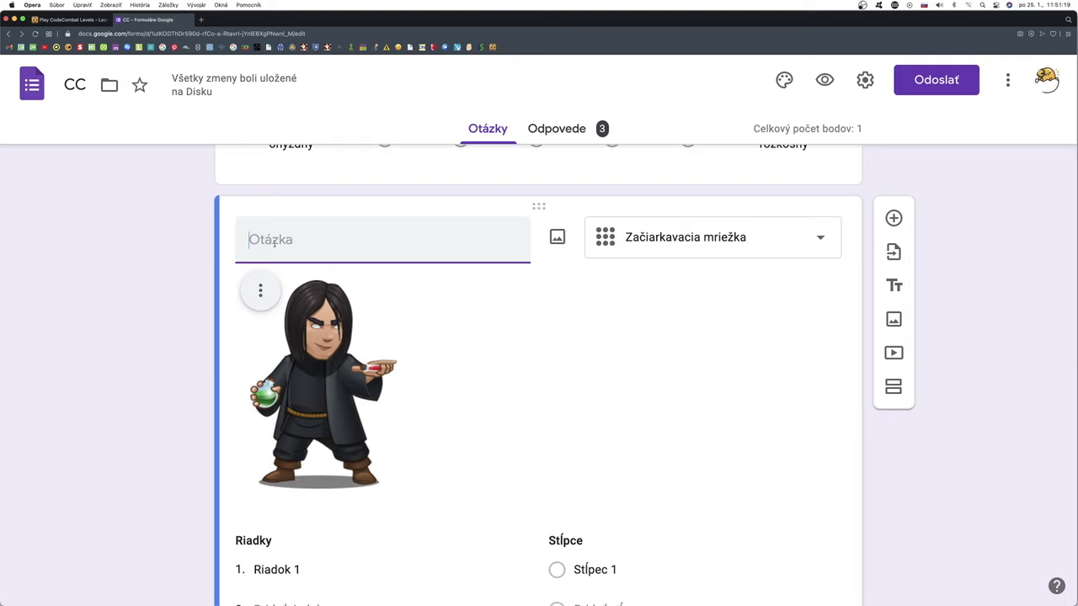
text(%)
key(BackSpace)
text(Čo )
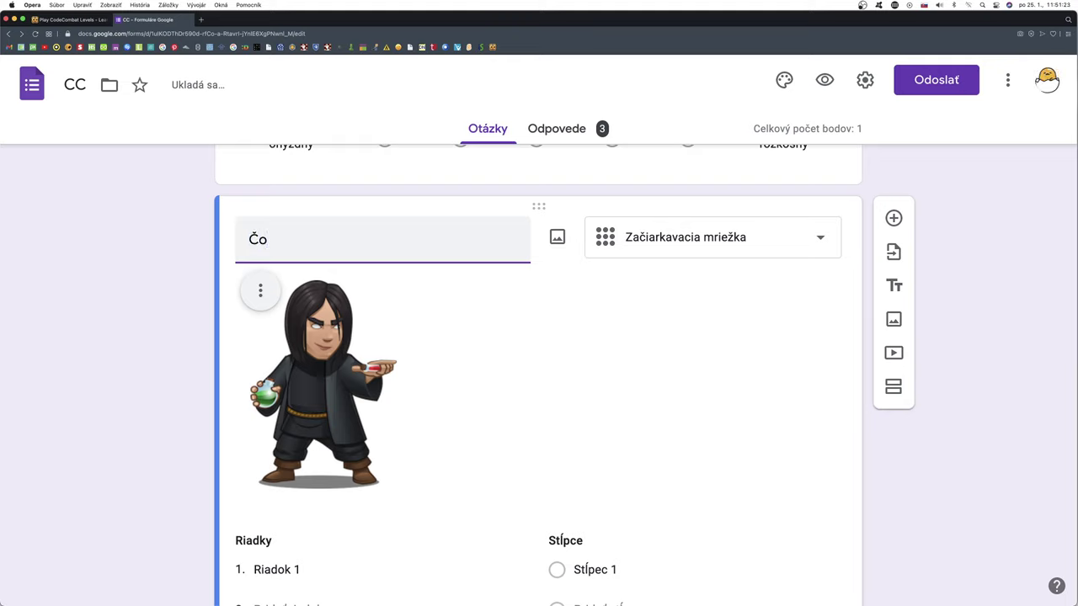
text(si mýslite)
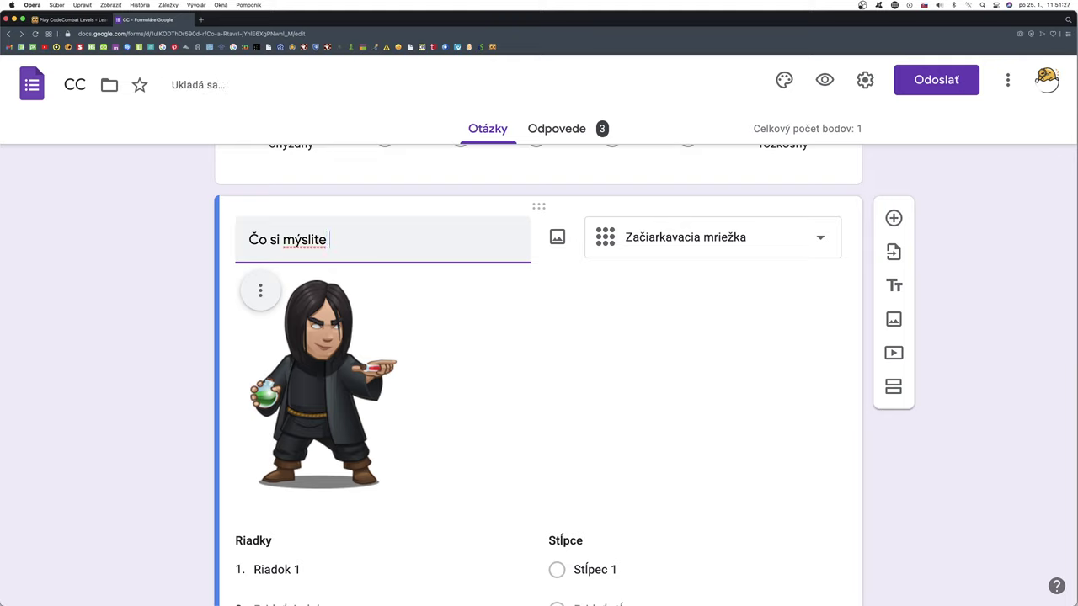
click(307, 239)
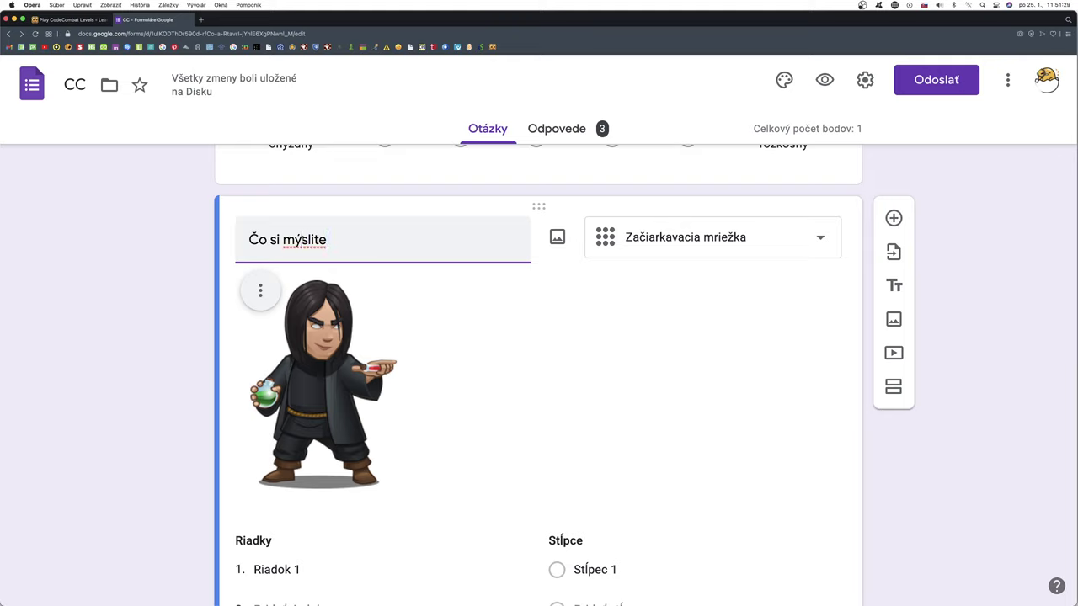
key(BackSpace)
text(y)
click(315, 239)
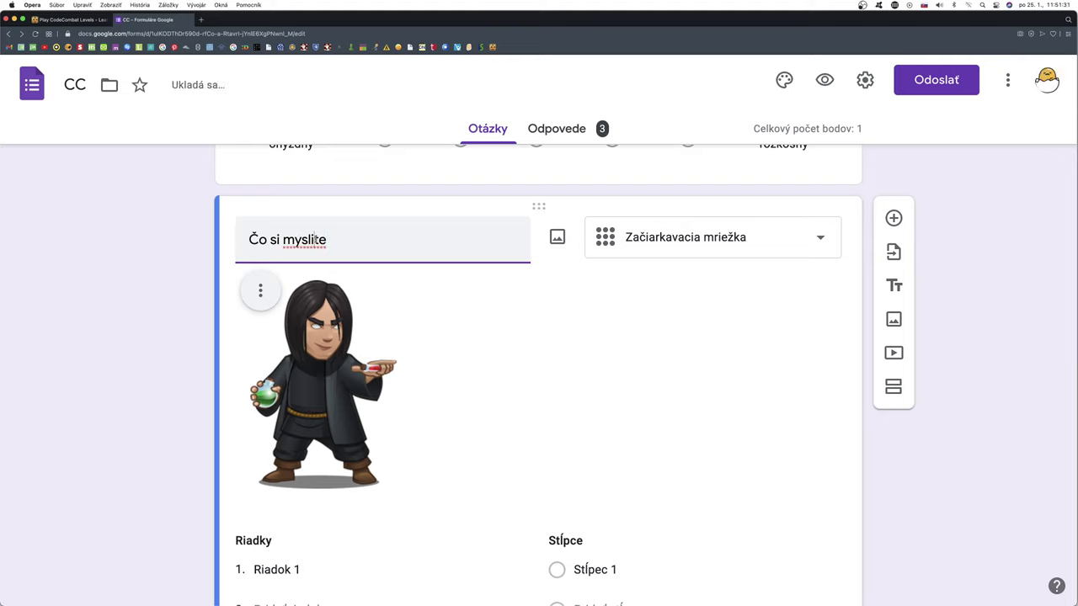
key(BackSpace)
text(í)
click(336, 240)
text(ot)
Replace the grid question's text with "Aký je tento učiteľ?".
drag(346, 240, 252, 240)
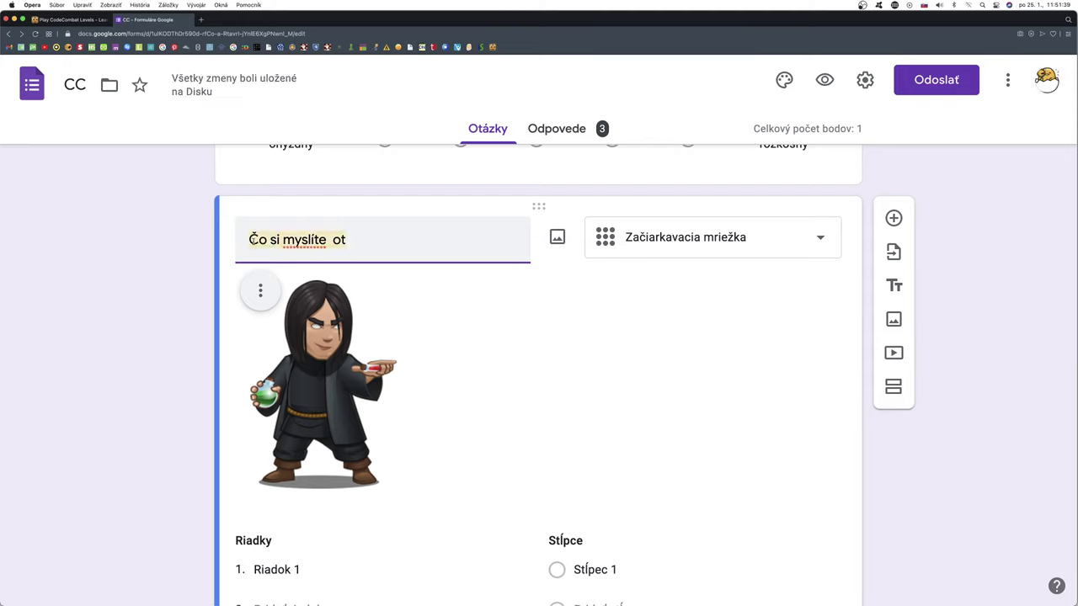
text(Aký je )
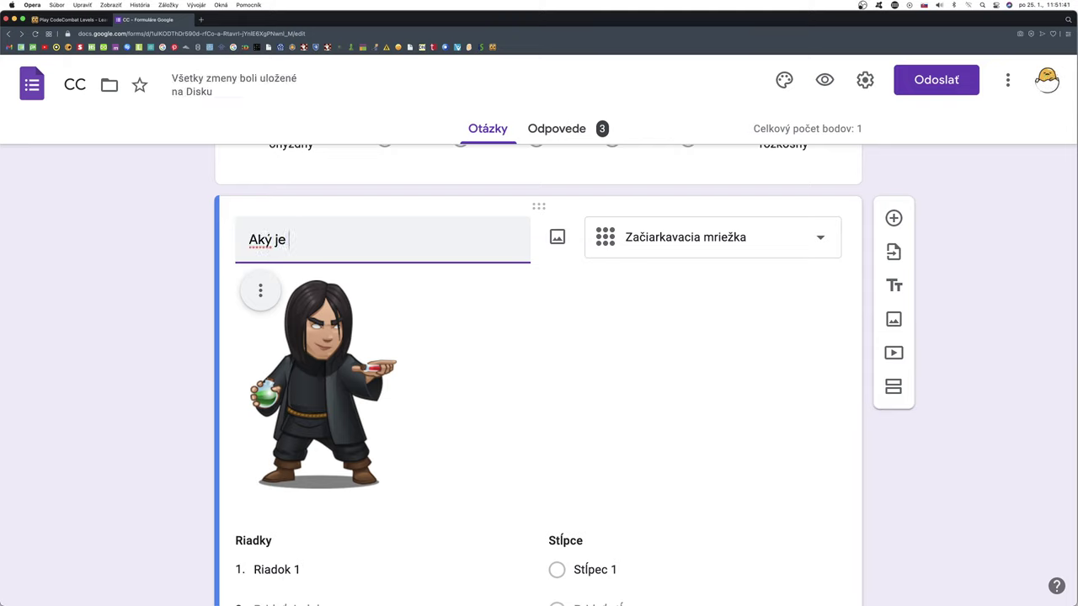
text(tento )
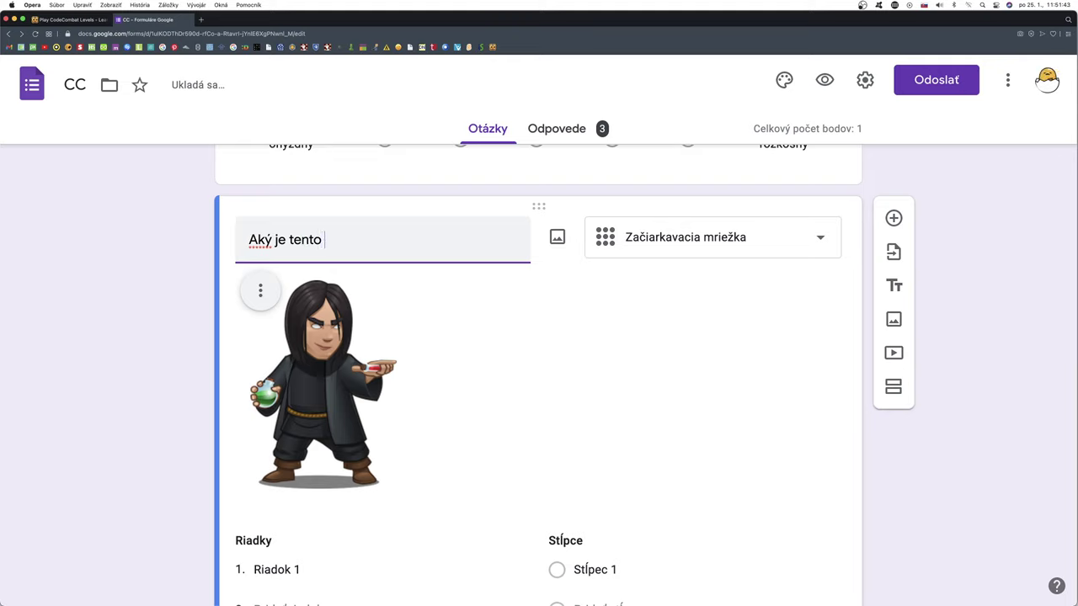
text(učiteľM)
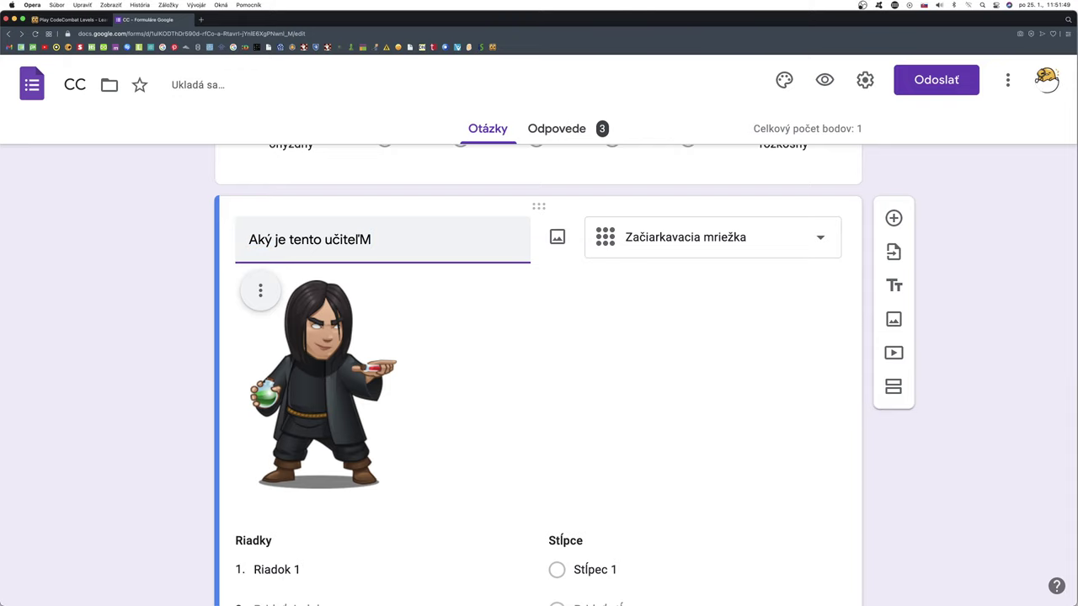
key(BackSpace)
text(?)
scroll(263, 210, down, 3)
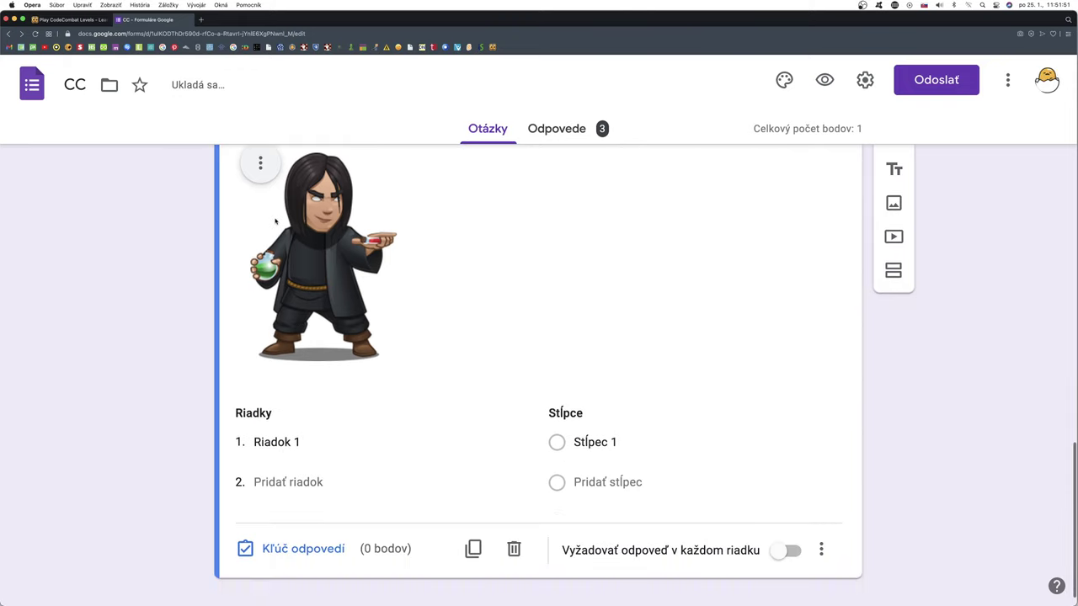
scroll(264, 210, up, 1)
click(262, 208)
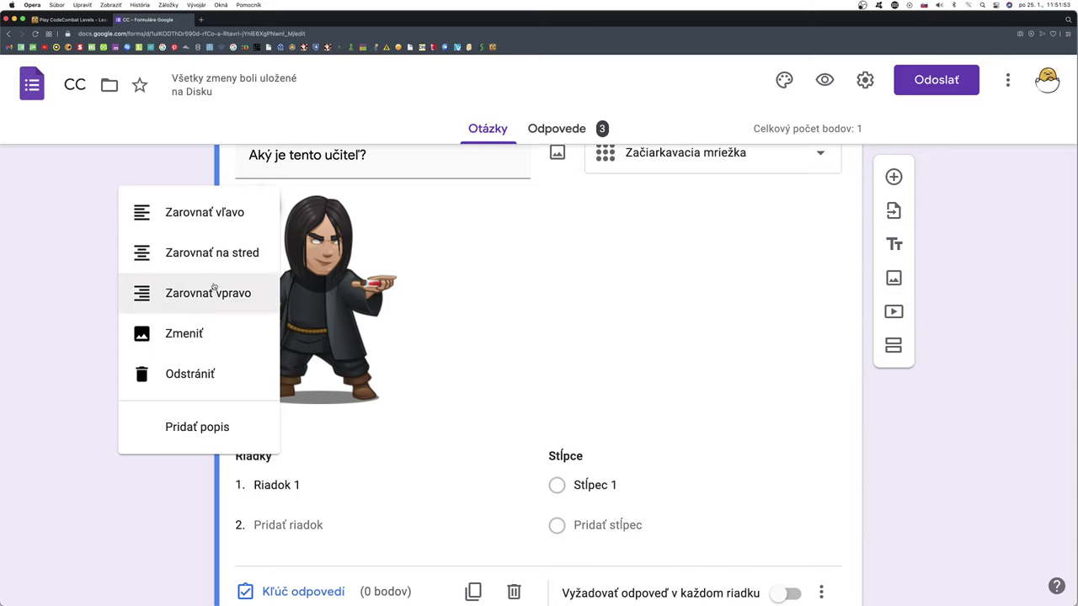
key(Return)
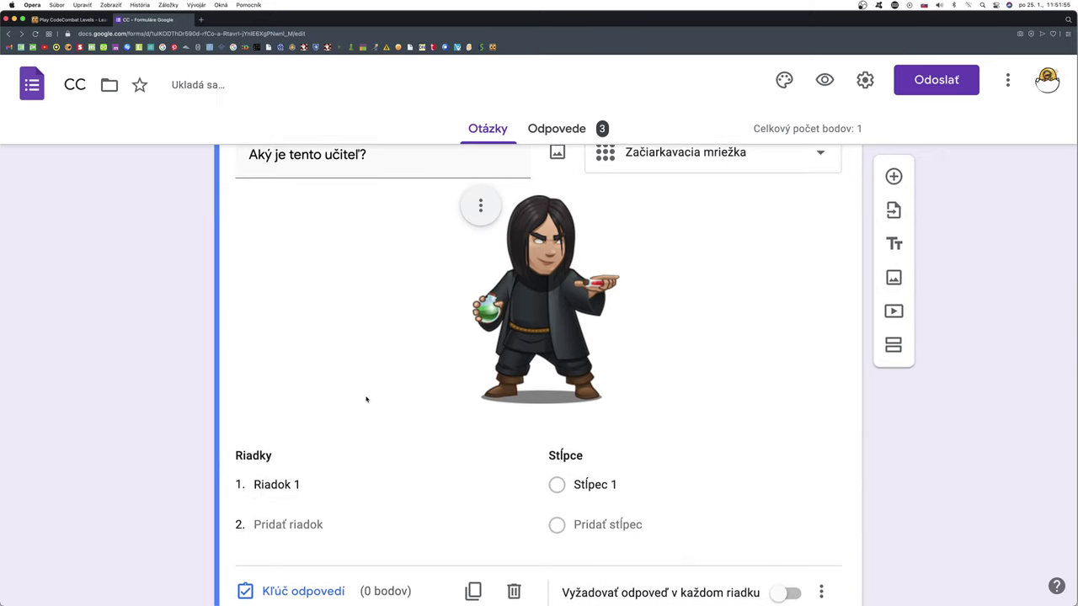
Name the first row of the grid "Vysvetľuje jasne".
scroll(365, 399, down, 1)
click(303, 418)
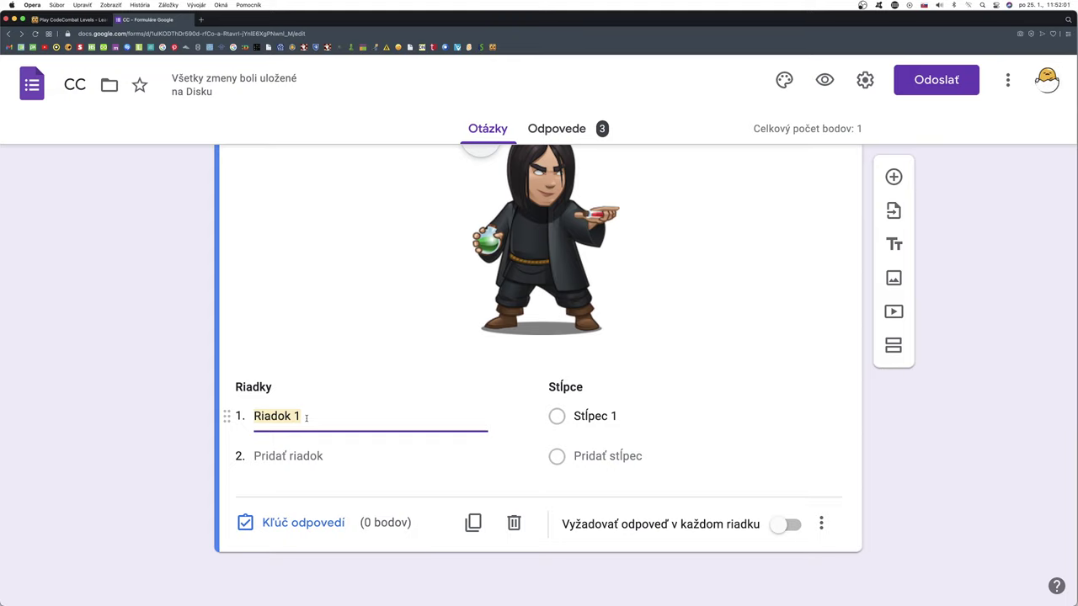
text(Vy)
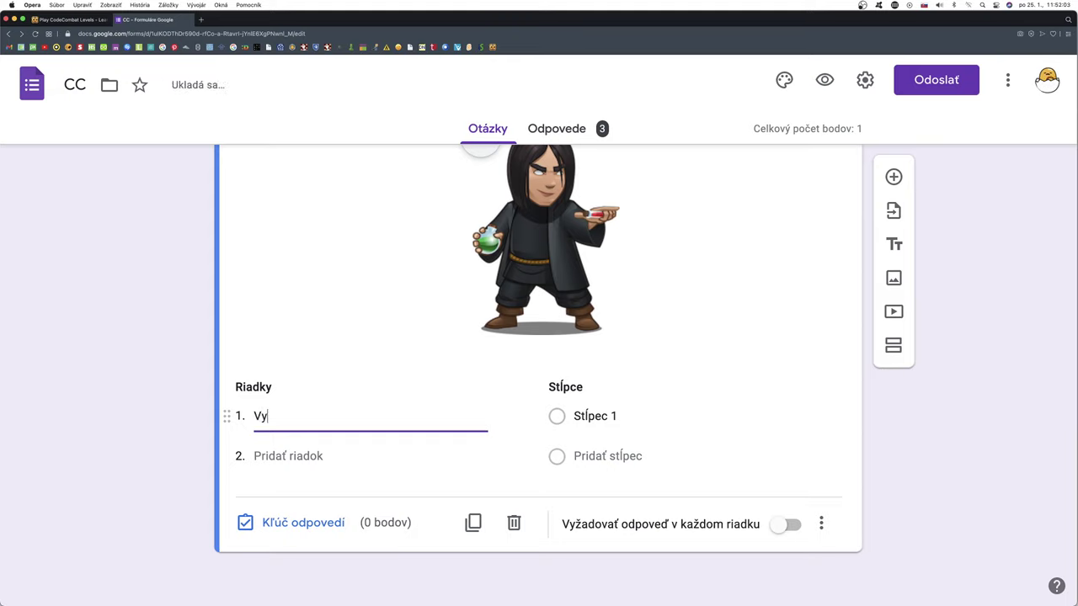
text(sv)
text(t)
text(et)
text(ľuje)
text( jasne)
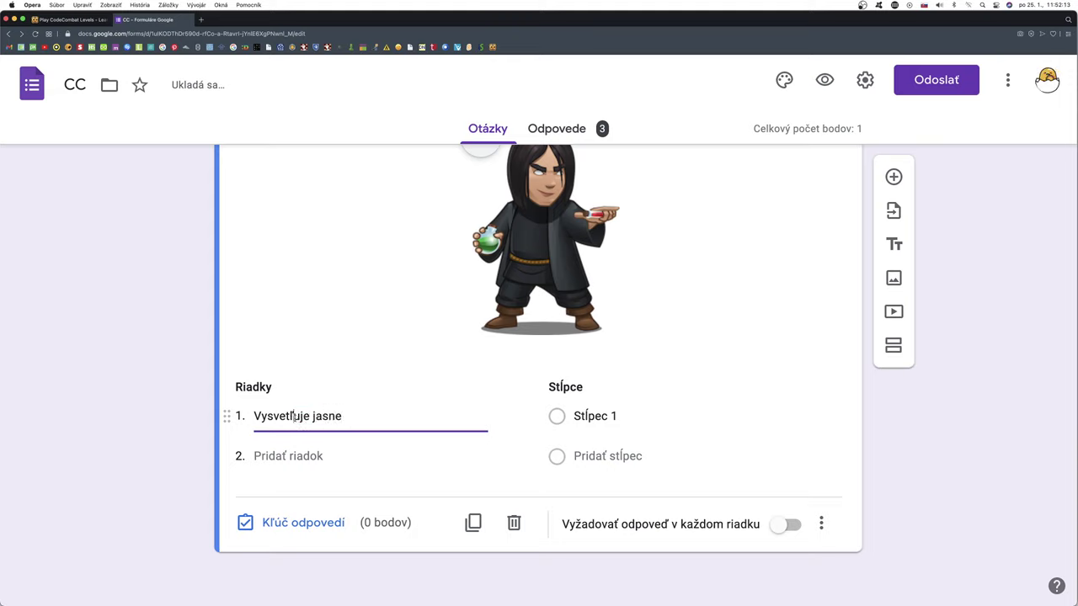
Name the first grid column "nikdy" and add a second column named "málokedy".
click(607, 420)
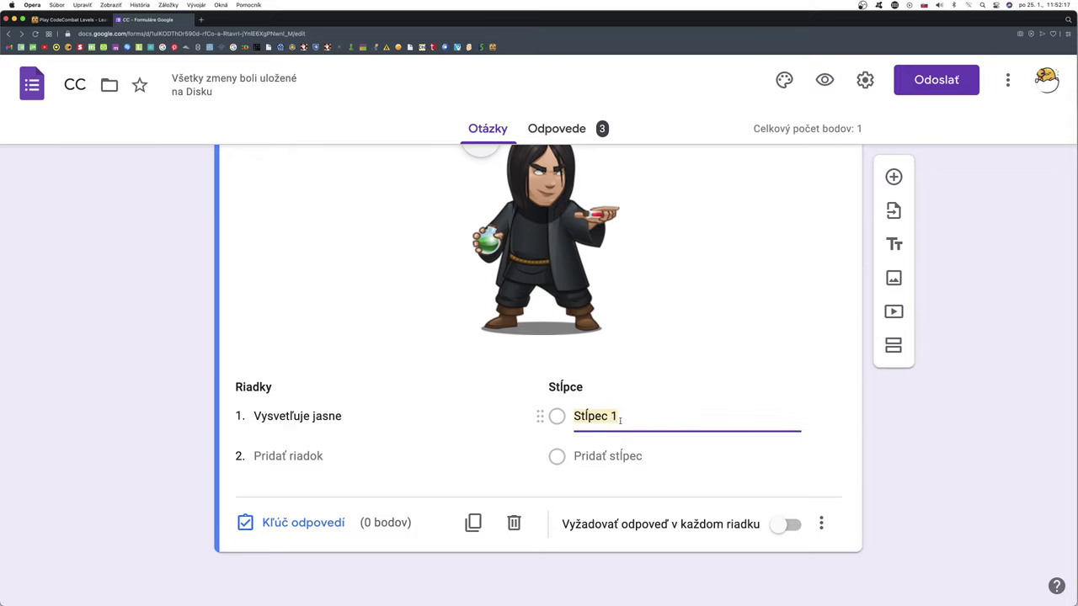
text(nik)
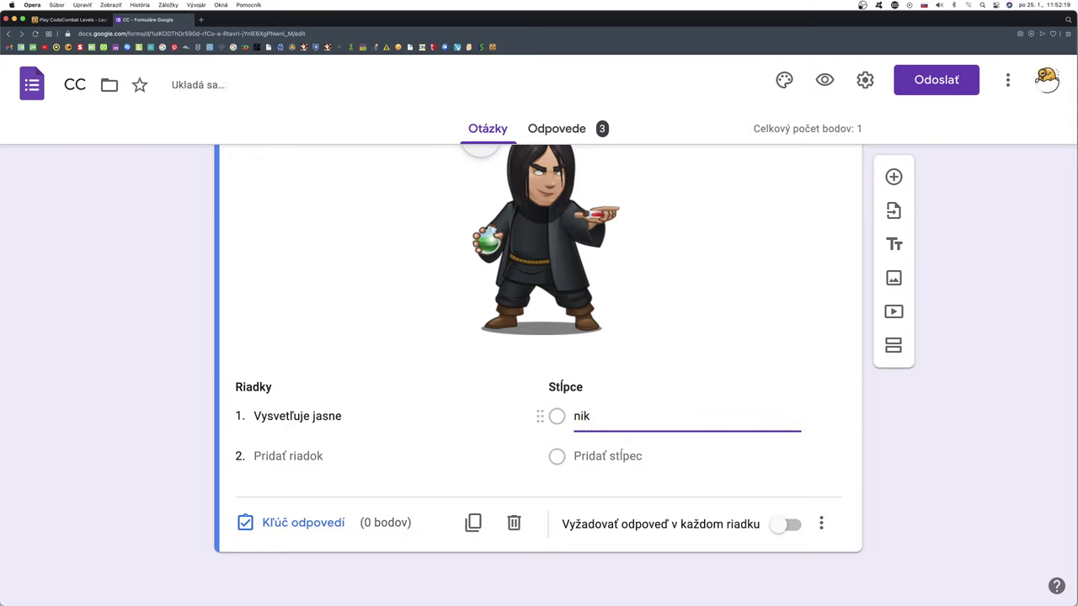
text(dy)
click(598, 461)
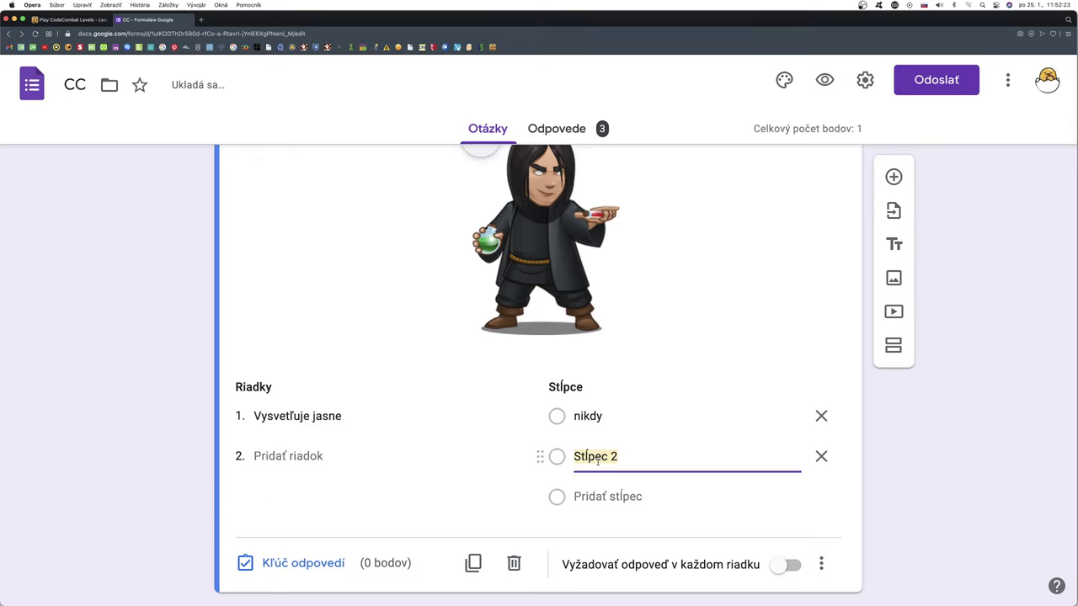
text(málko)
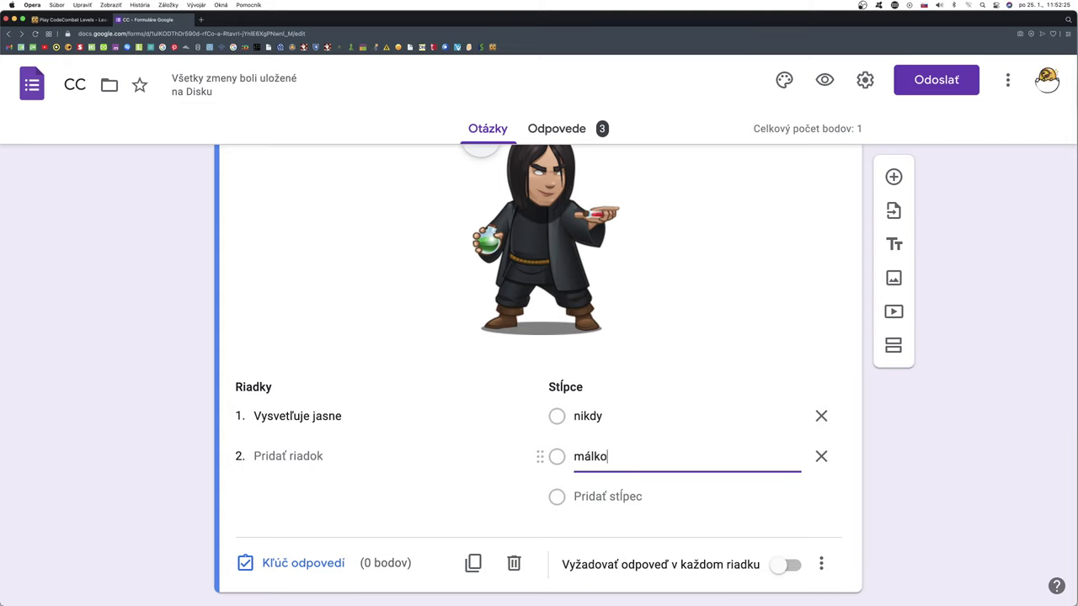
text(edy)
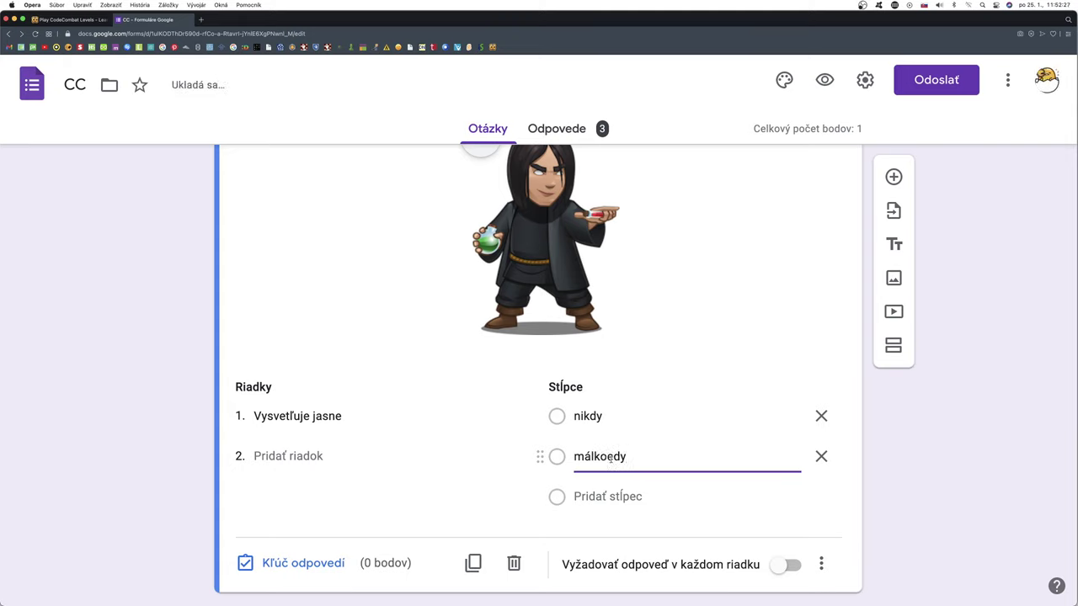
double_click(610, 459)
text(málokedy)
Add a third grid column named "väčšinou" and a fourth named "vždy".
scroll(587, 456, down, 1)
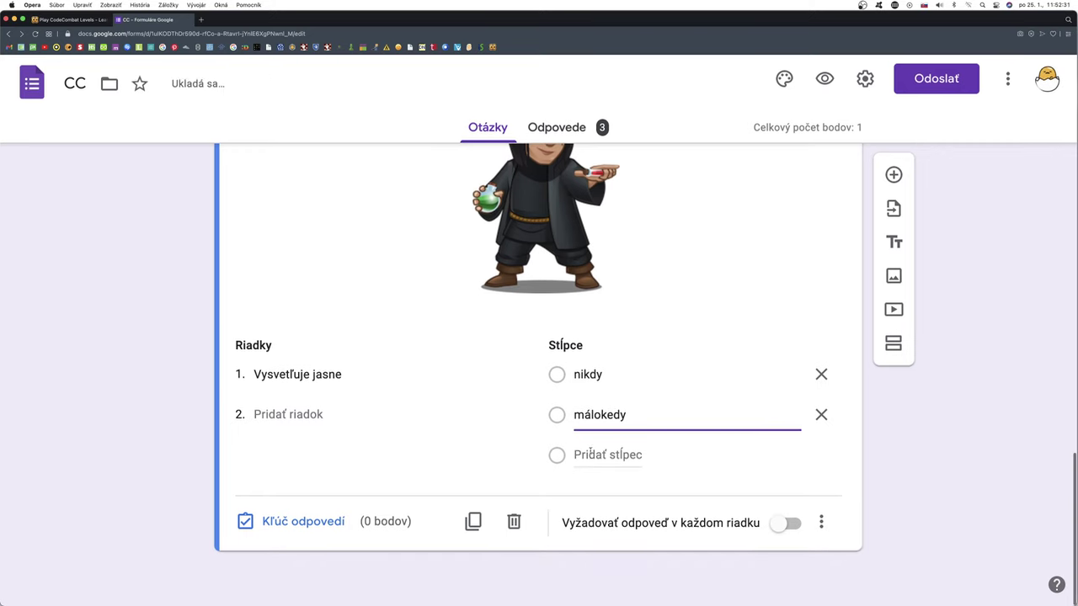
key(Return)
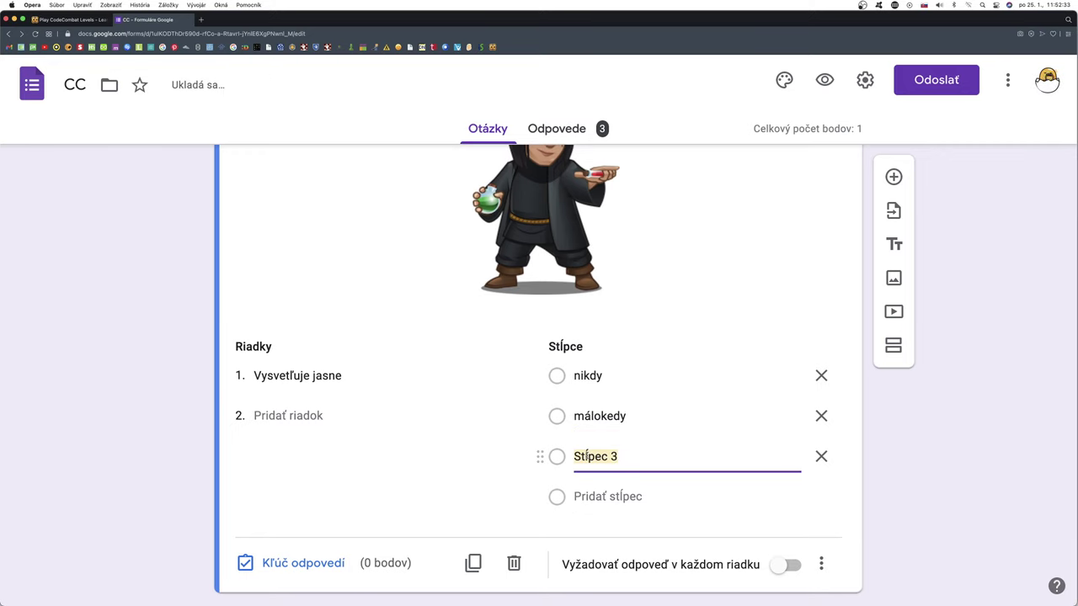
text(väčš)
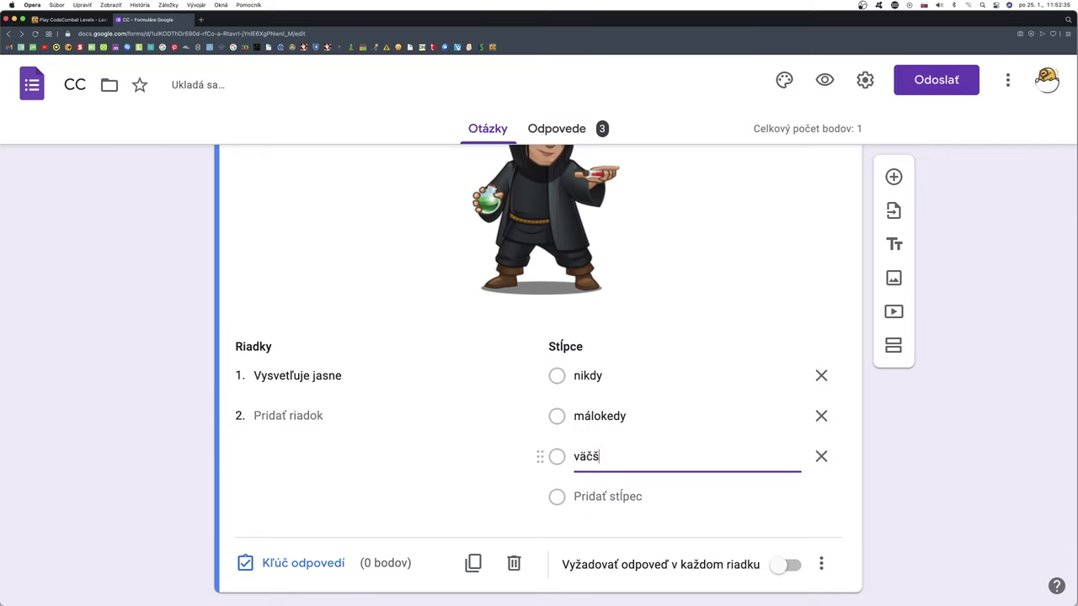
text(inou)
key(Return)
text(vždy)
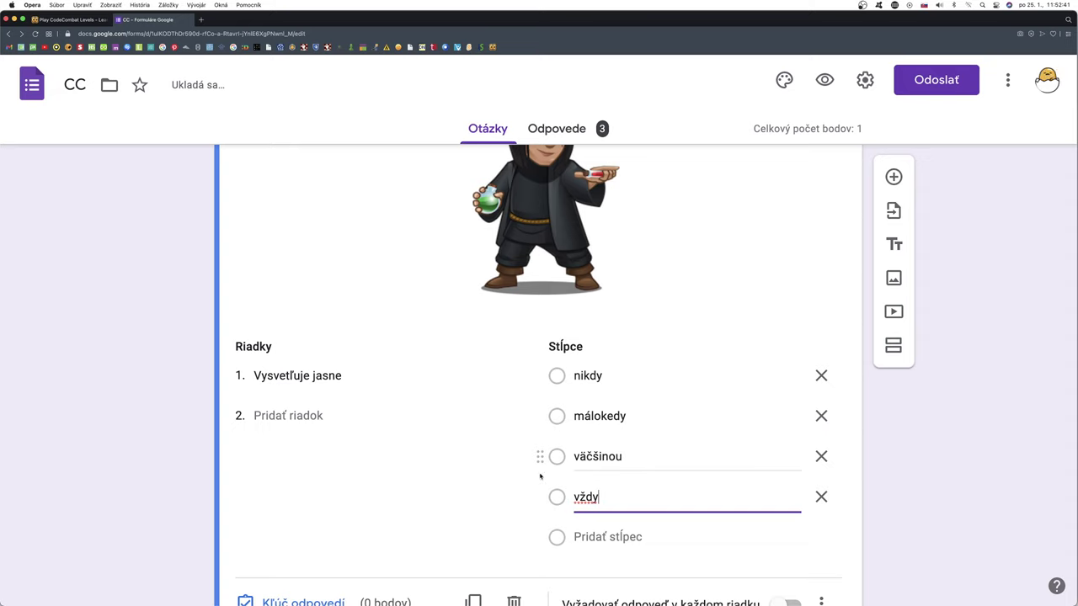
scroll(524, 471, down, 2)
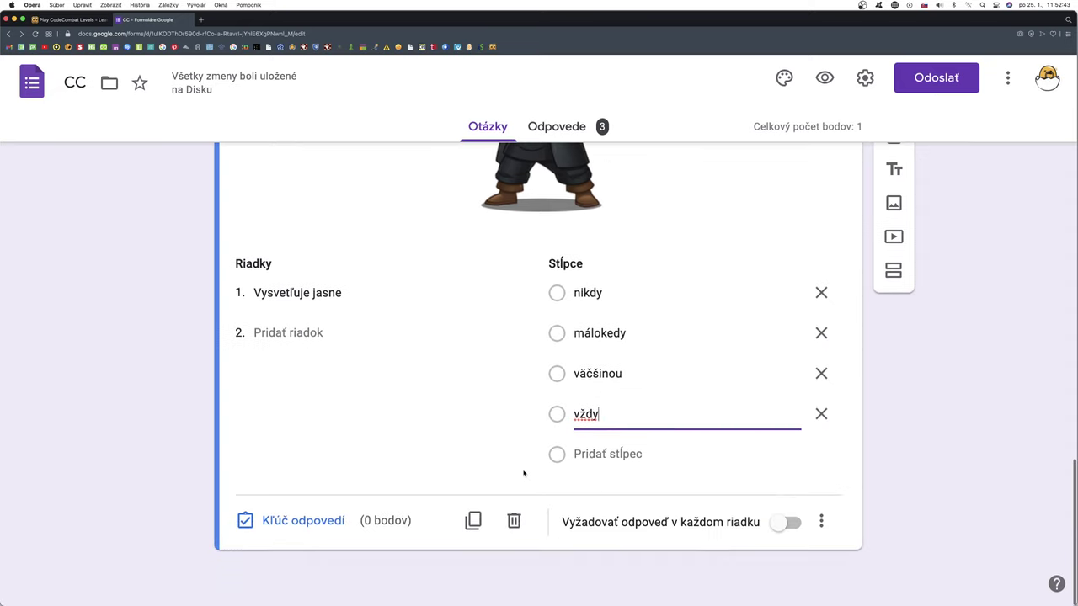
scroll(750, 325, up, 2)
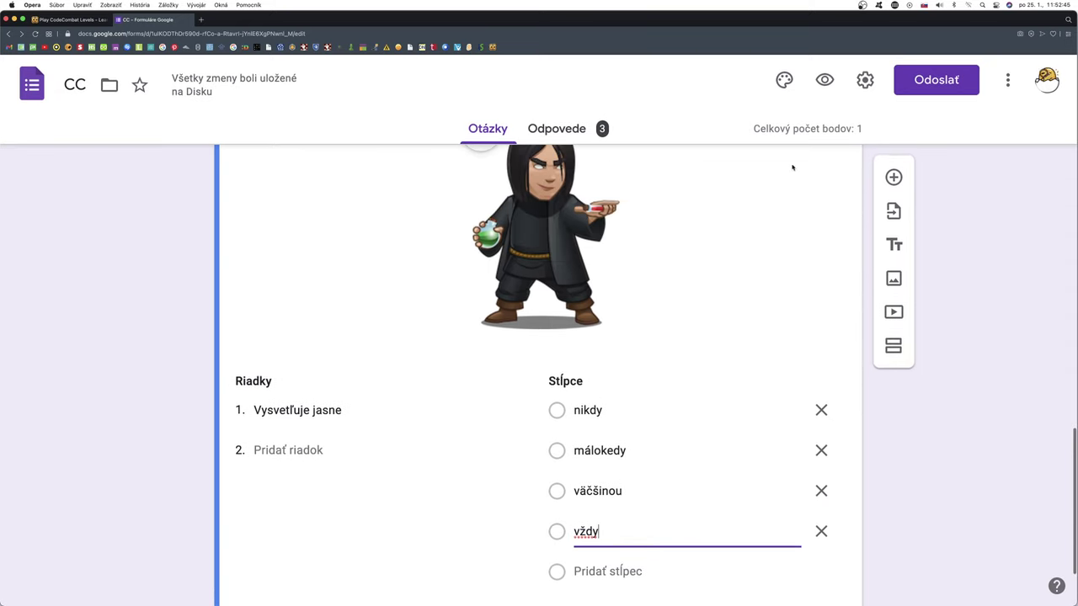
Preview the form and continue to the "Anketa" section to view the "Aký je tento učiteľ?" grid question.
scroll(729, 298, down, 3)
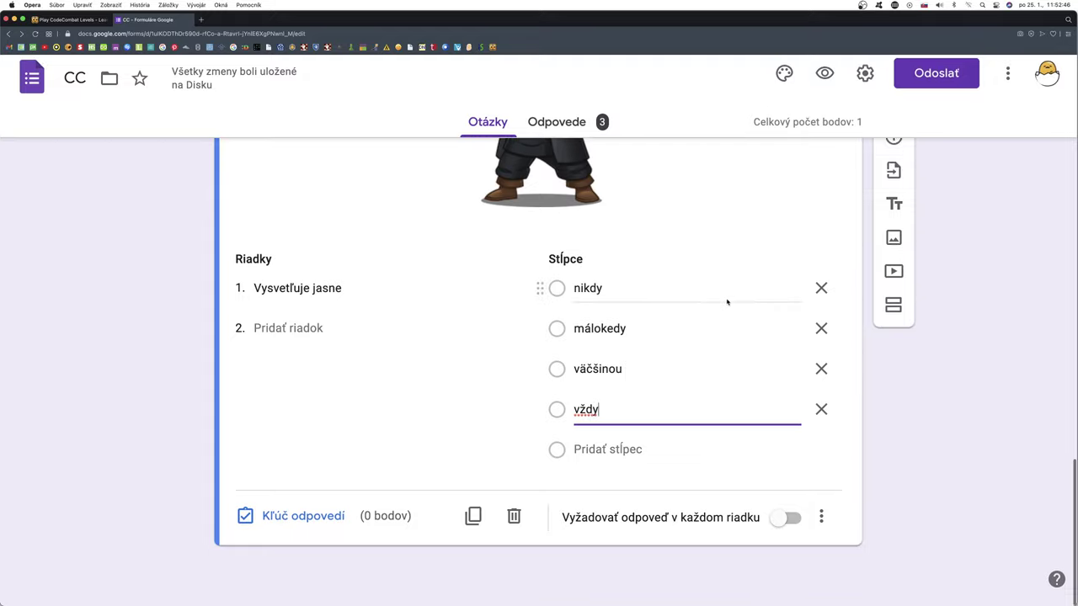
click(824, 73)
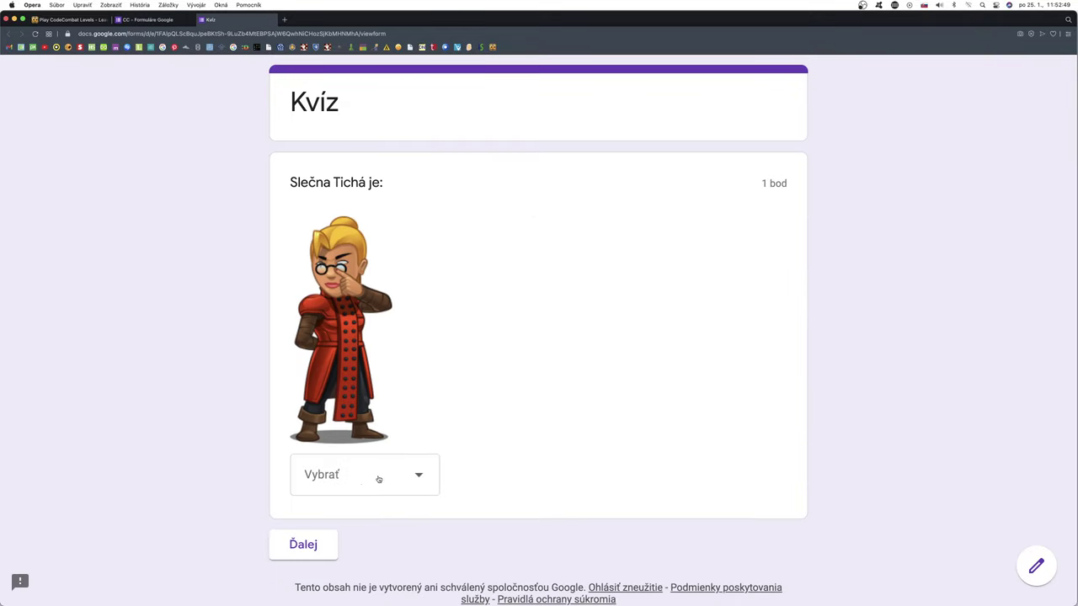
click(312, 545)
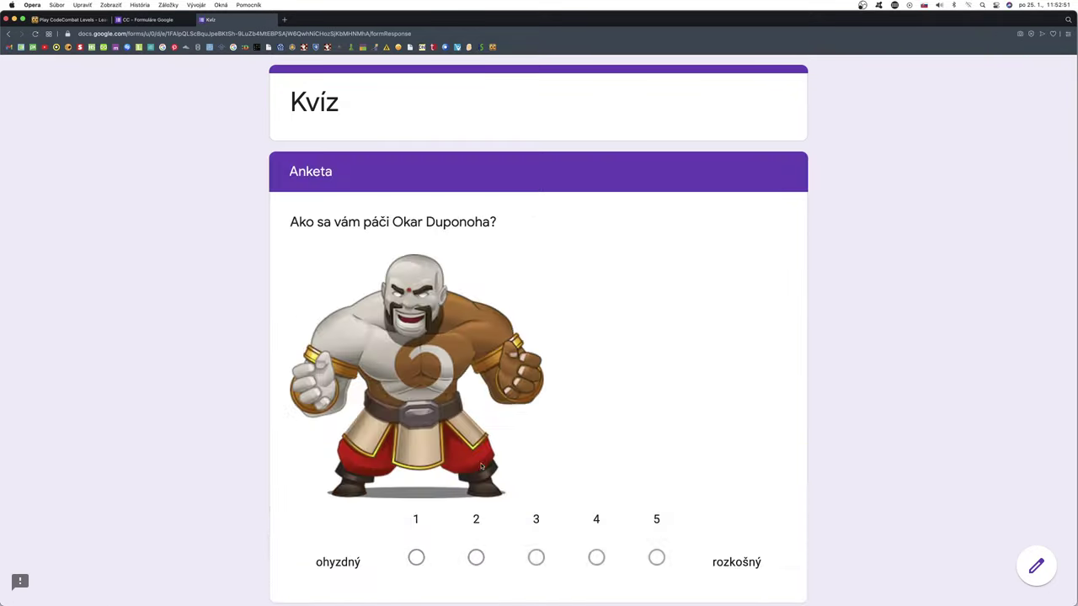
scroll(524, 442, down, 1)
scroll(523, 441, down, 5)
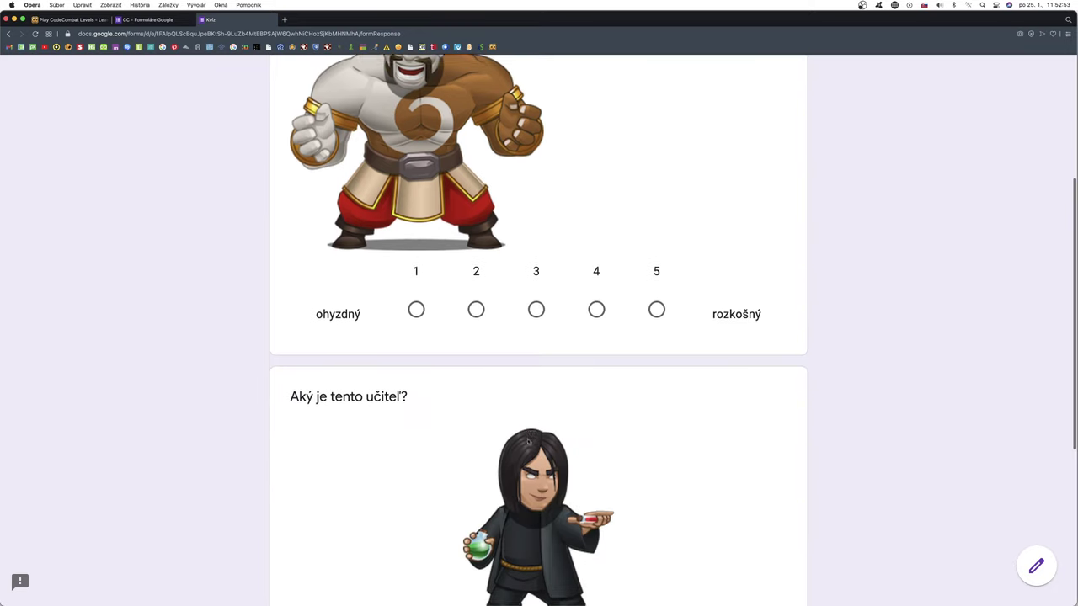
scroll(594, 444, down, 1)
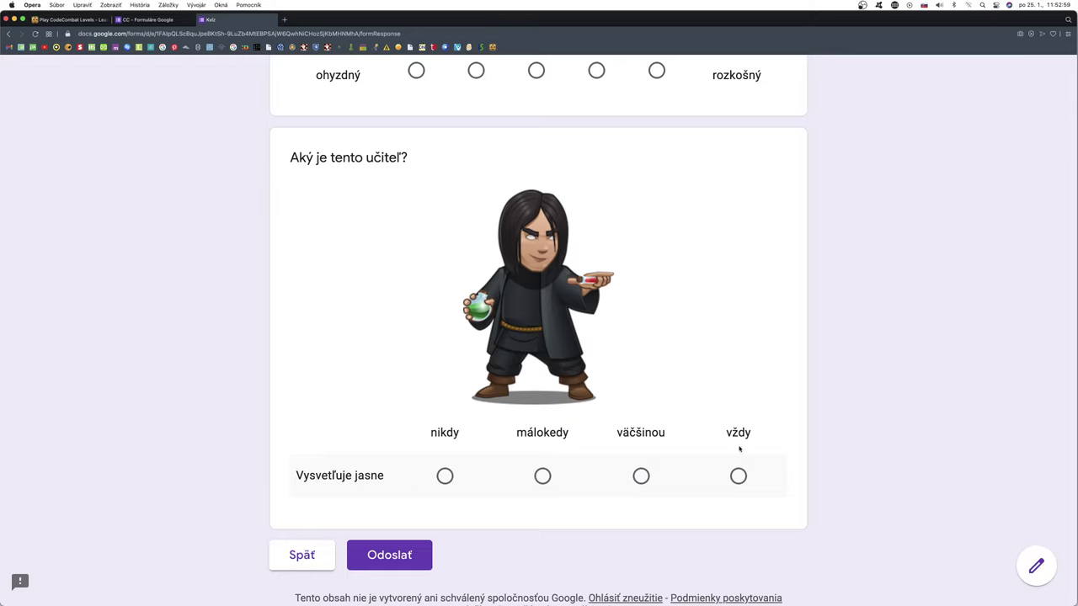
Try all four answers in the "Vysvetľuje jasne" row of the preview, and leave the preview without submitting.
click(445, 476)
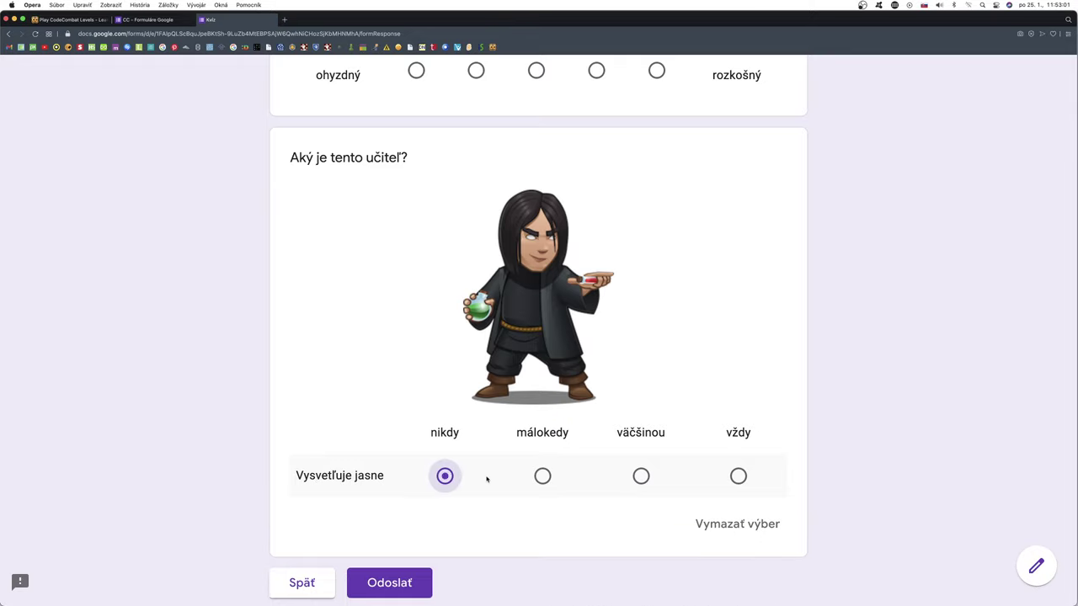
click(542, 476)
click(641, 475)
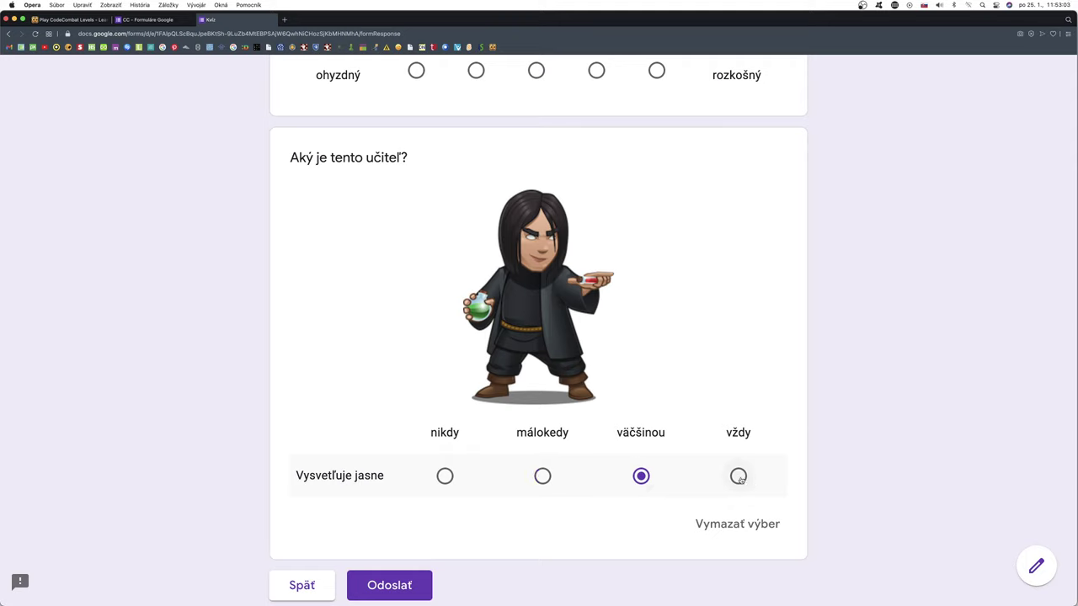
click(738, 476)
click(1035, 566)
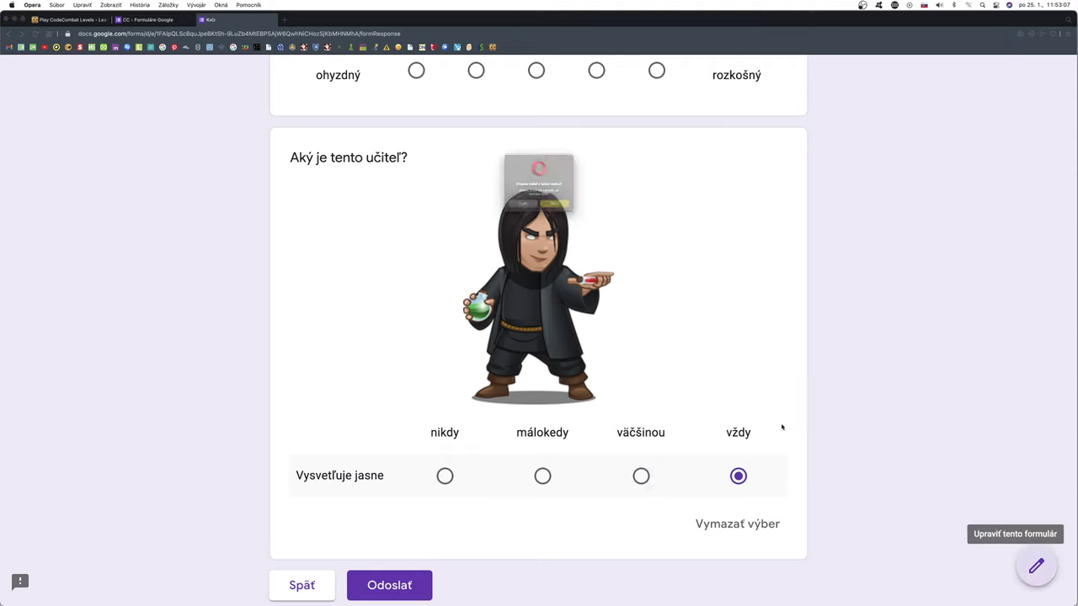
click(560, 216)
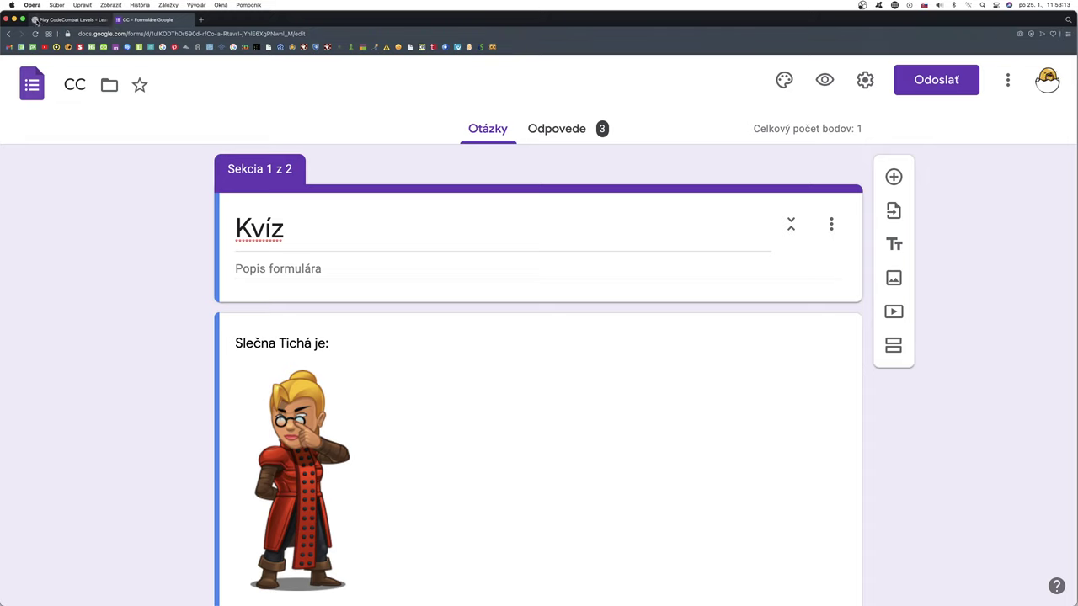
Add a second row named "Pomáha žiakom" to the "Aký je tento učiteľ?" grid question.
scroll(614, 365, down, 8)
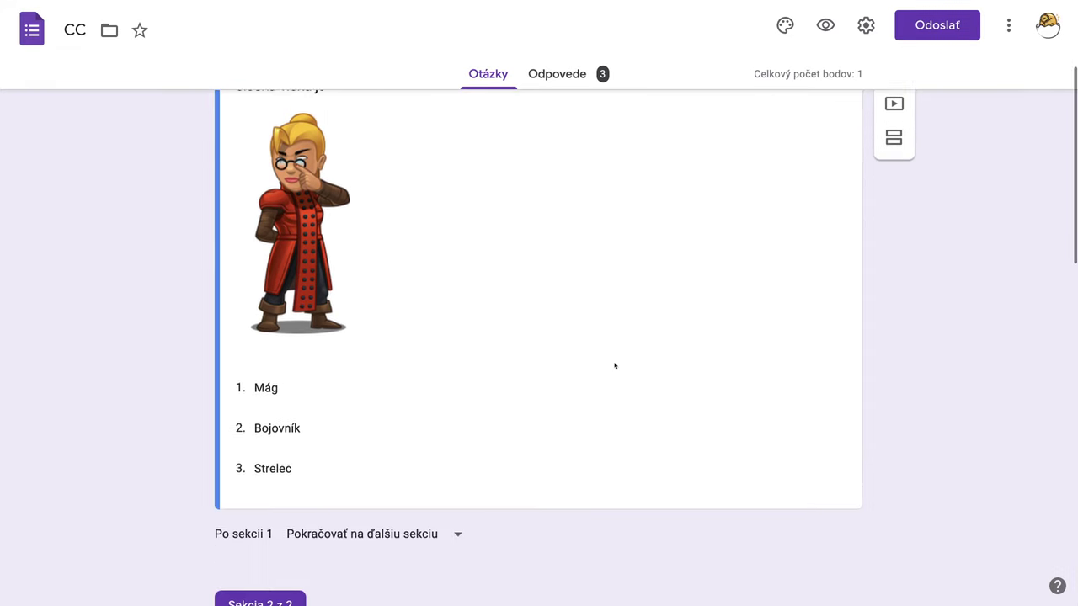
scroll(615, 365, down, 7)
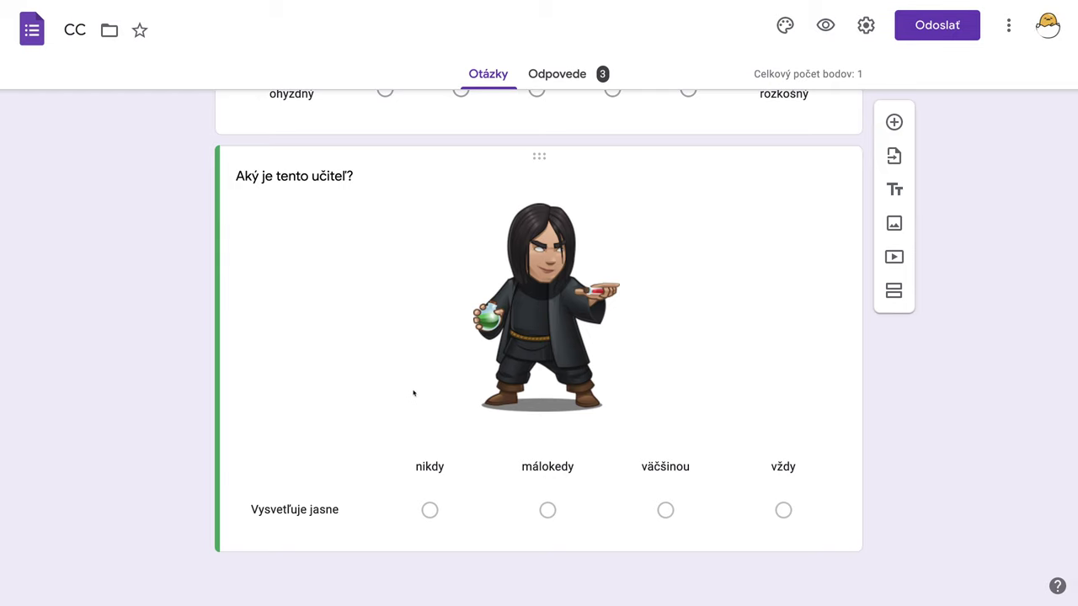
click(410, 392)
scroll(419, 397, down, 2)
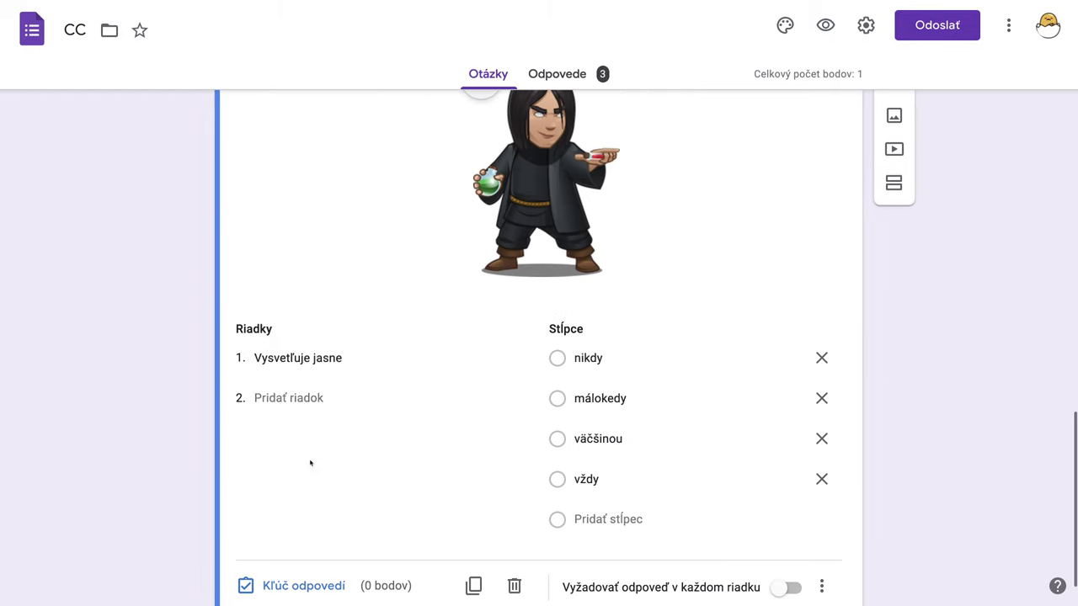
click(268, 398)
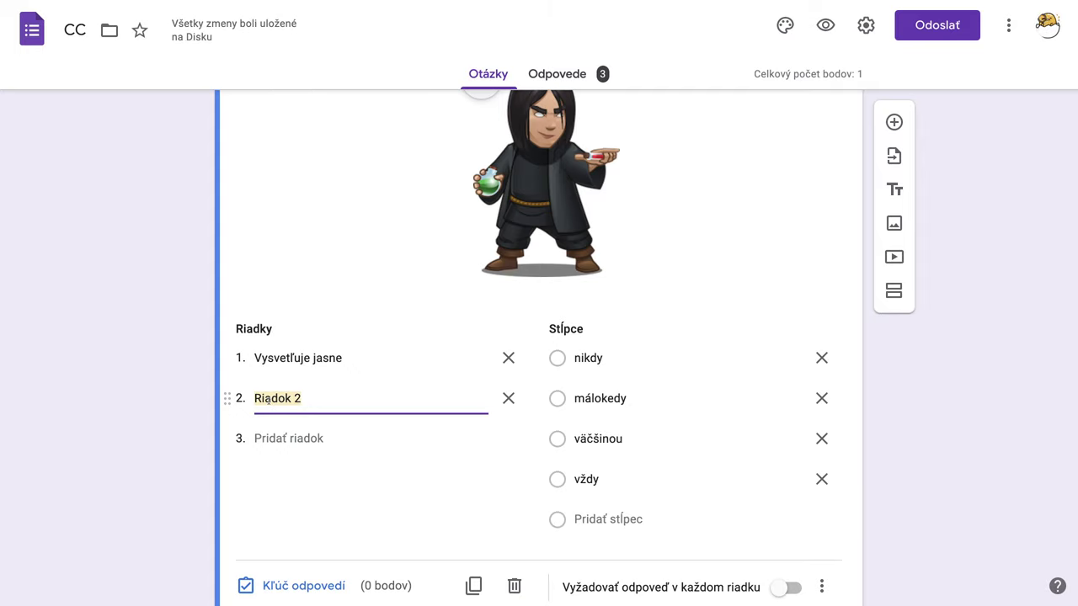
text(Po)
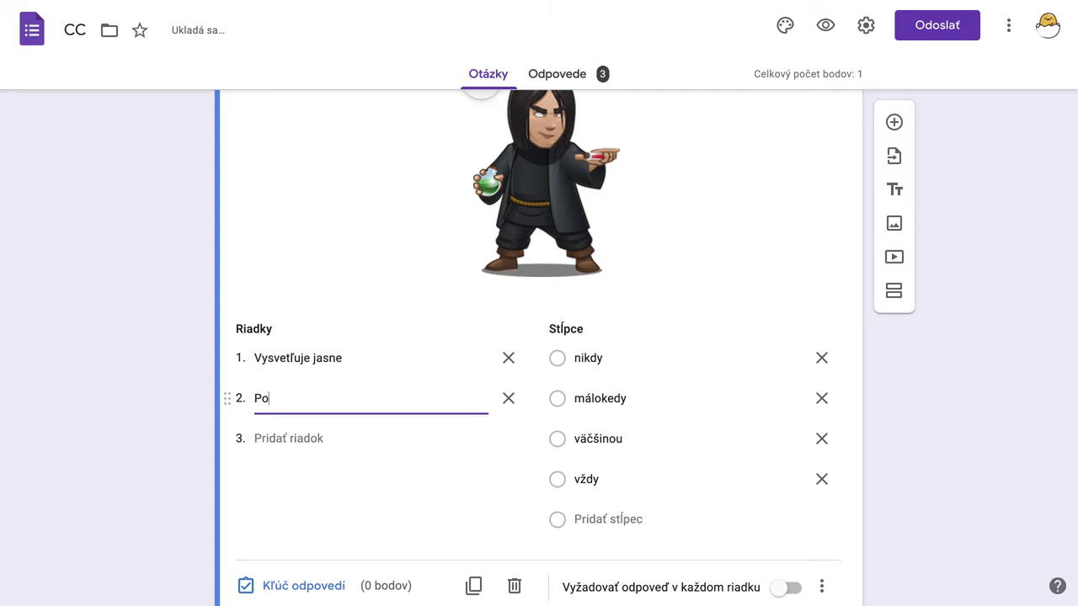
text(máha žiakom)
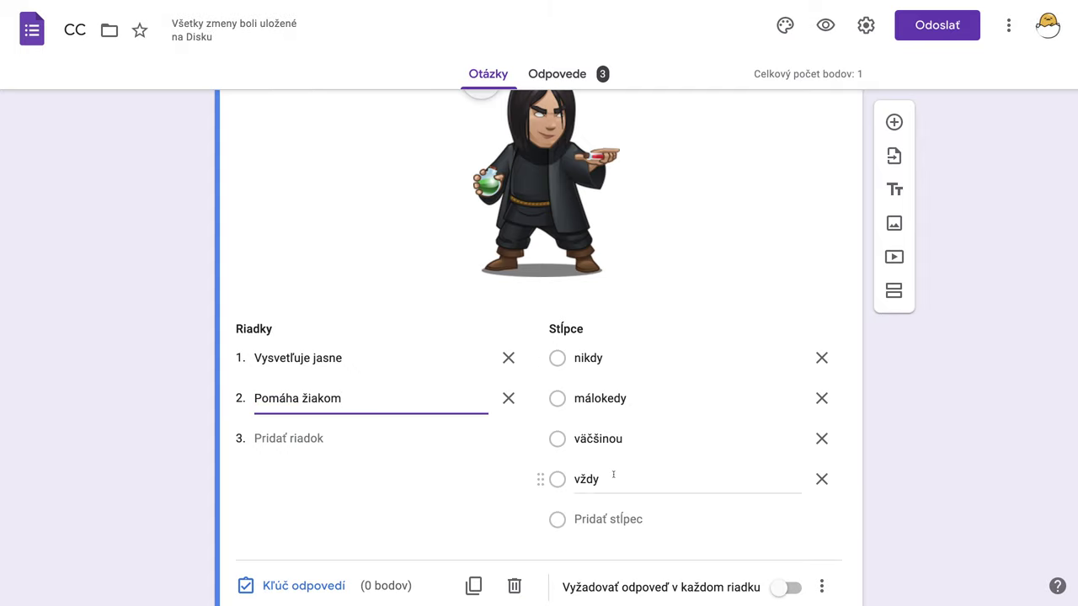
Add a third grid row named "Je prísny" and require a response in each row.
click(290, 439)
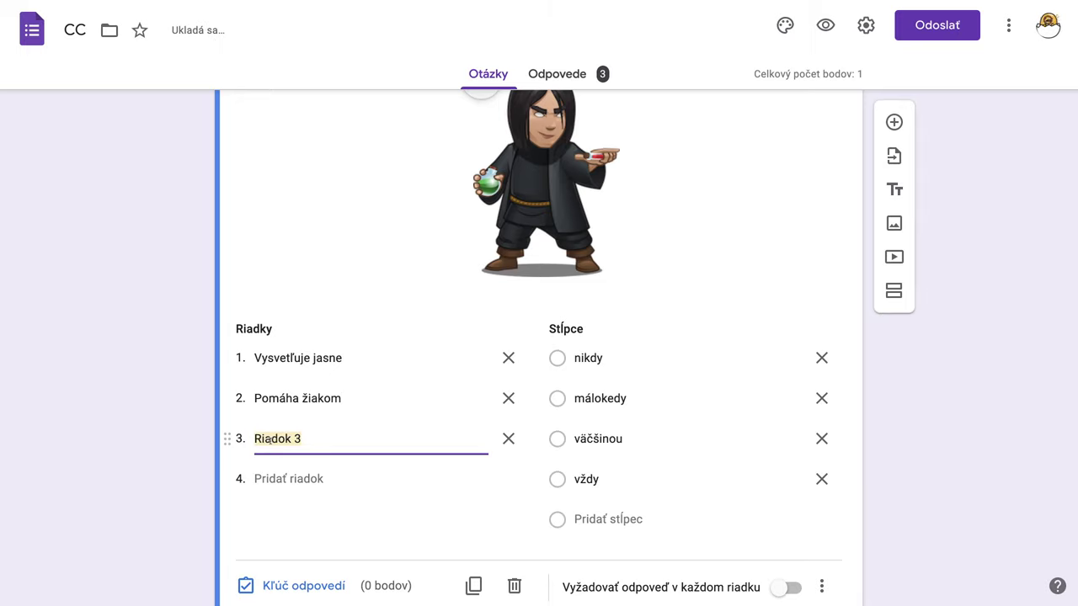
text(Je prísny)
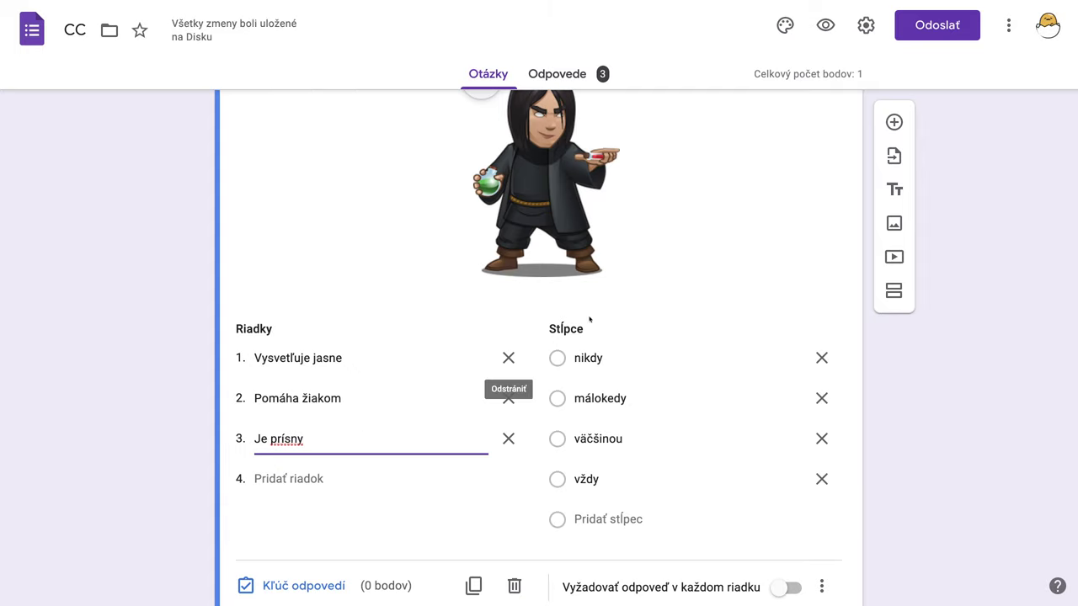
scroll(752, 441, down, 2)
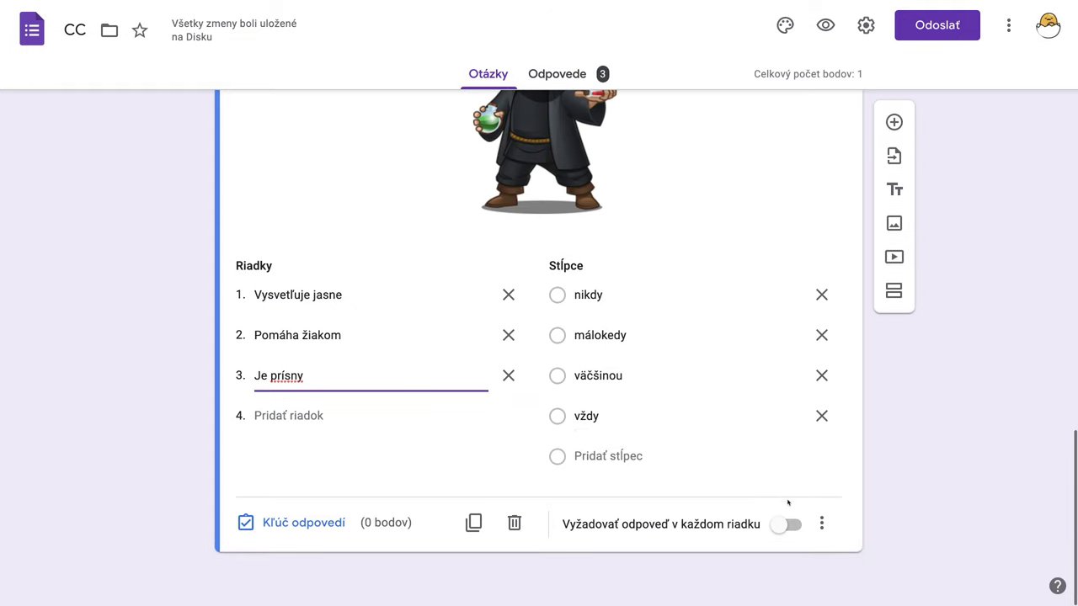
click(795, 523)
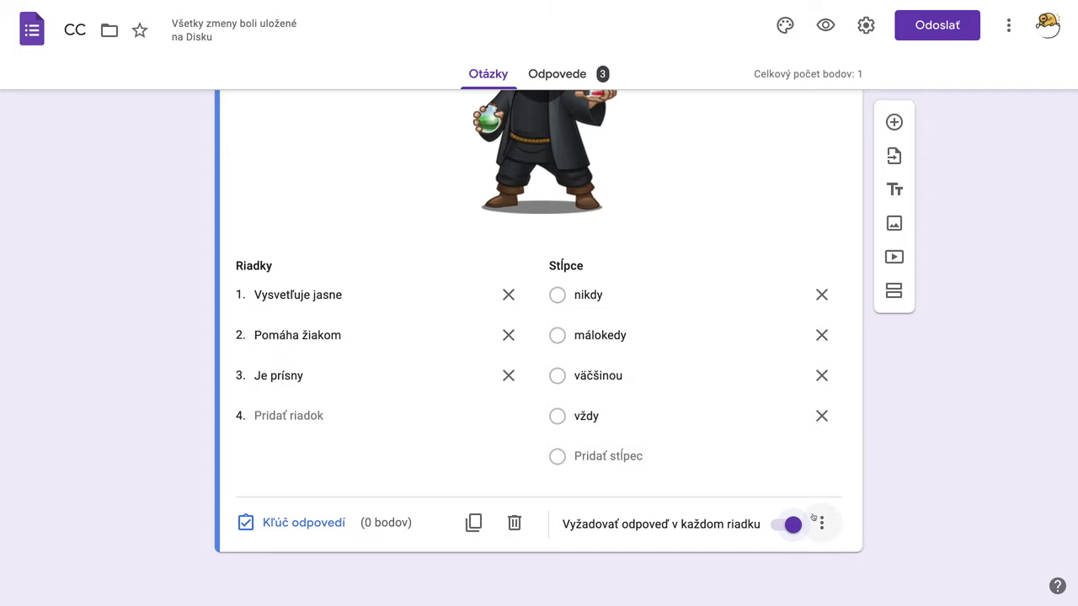
Preview the updated form and go past the first section to the three-row grid question.
click(826, 27)
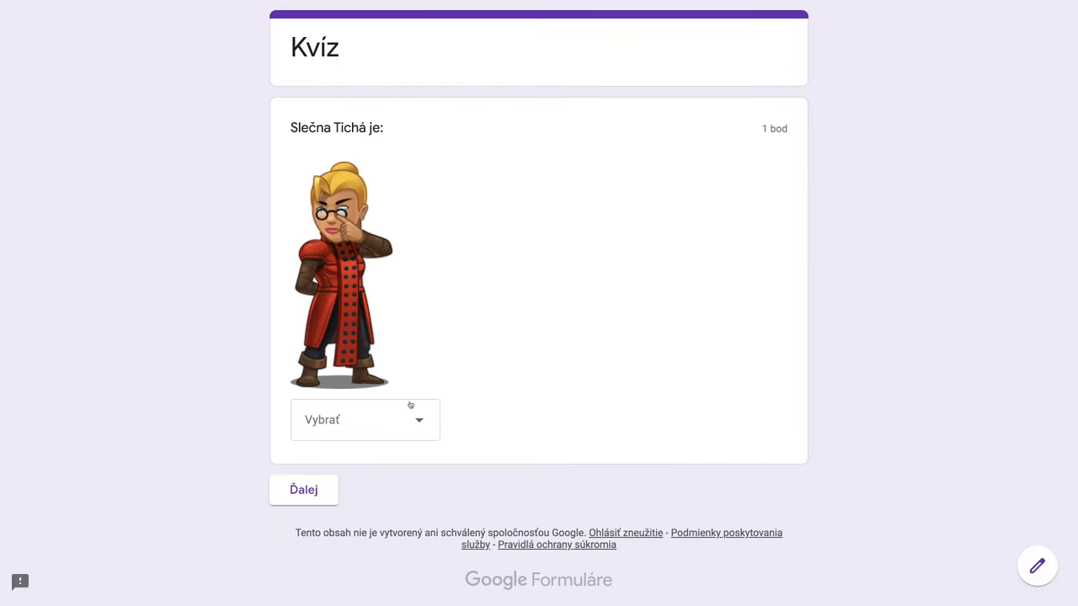
click(308, 491)
scroll(583, 433, down, 4)
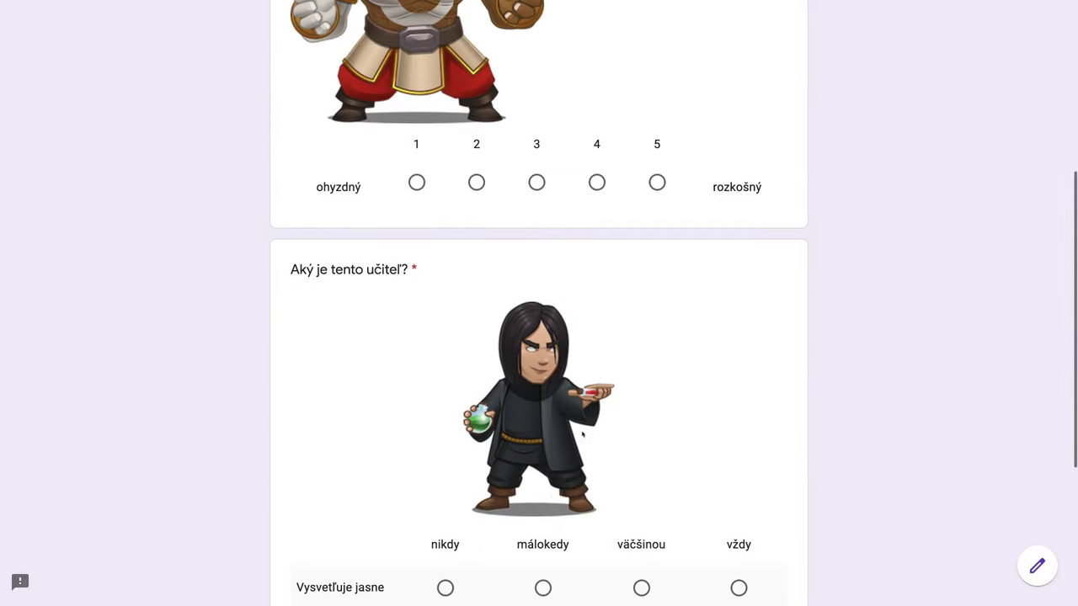
scroll(582, 434, down, 3)
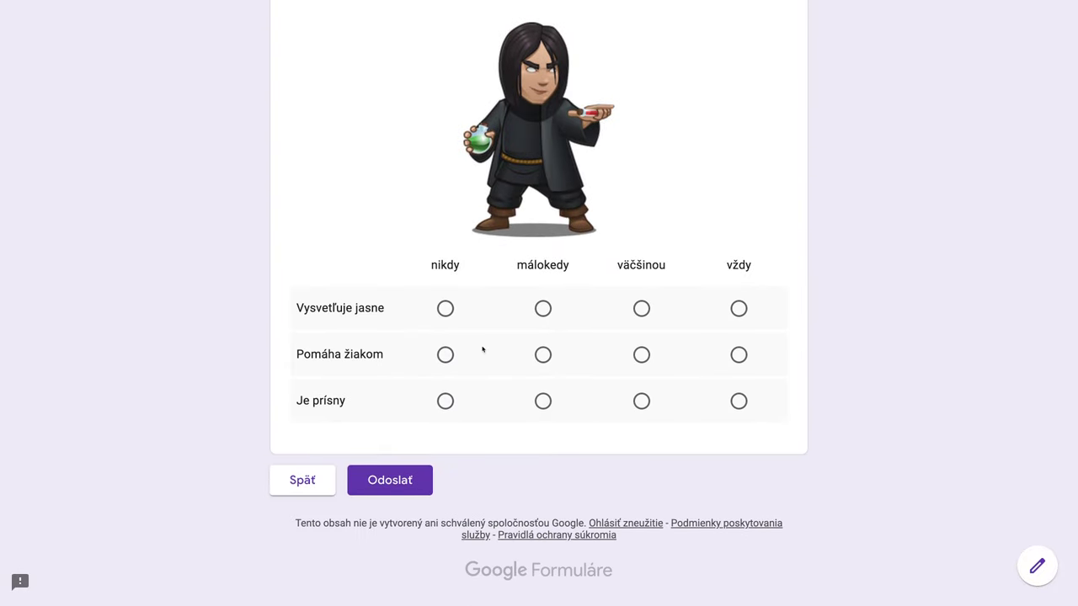
Answer "nikdy" for "Vysvetľuje jasne" and "málokedy" for both "Pomáha žiakom" and "Je prísny", and submit the form.
click(450, 310)
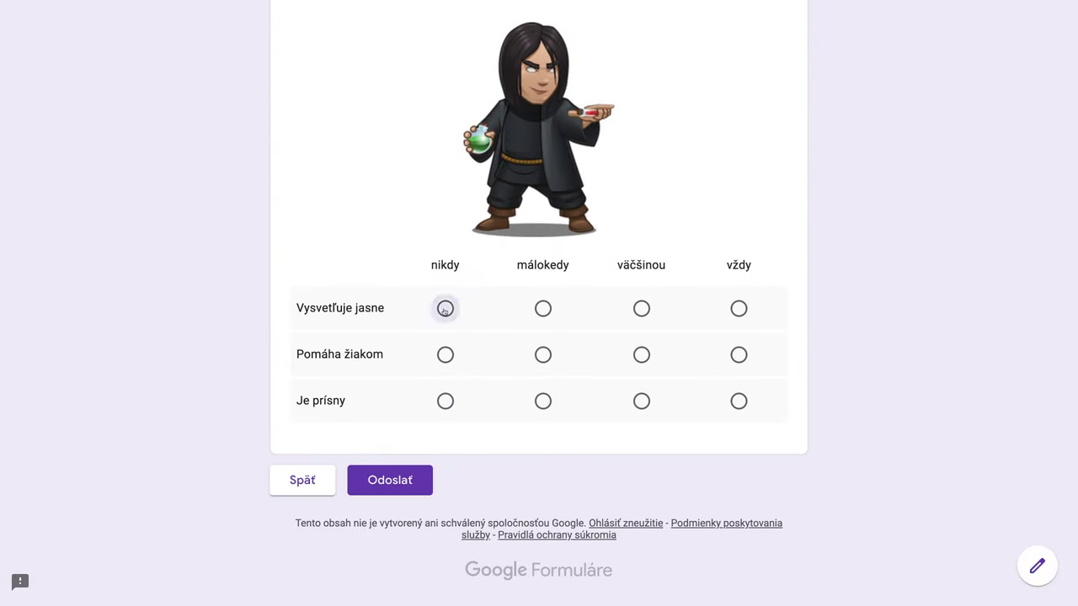
click(543, 355)
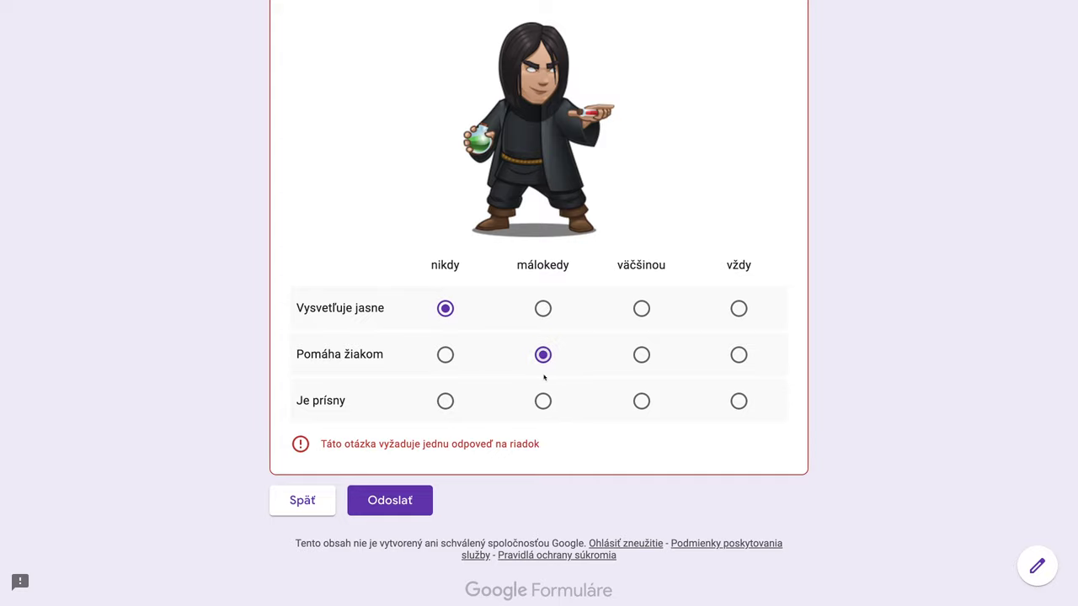
click(543, 401)
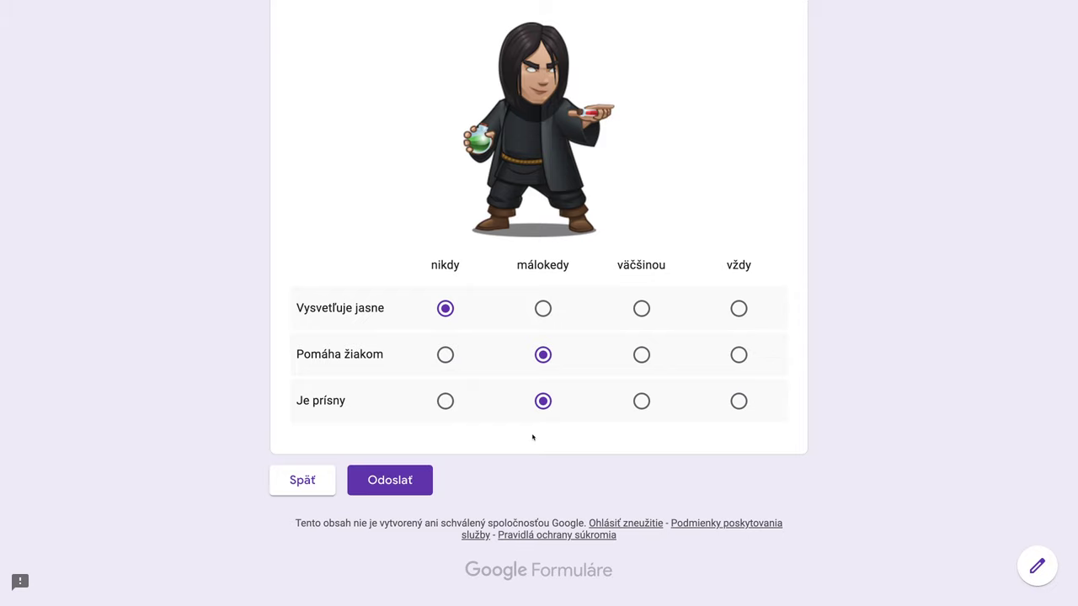
click(400, 481)
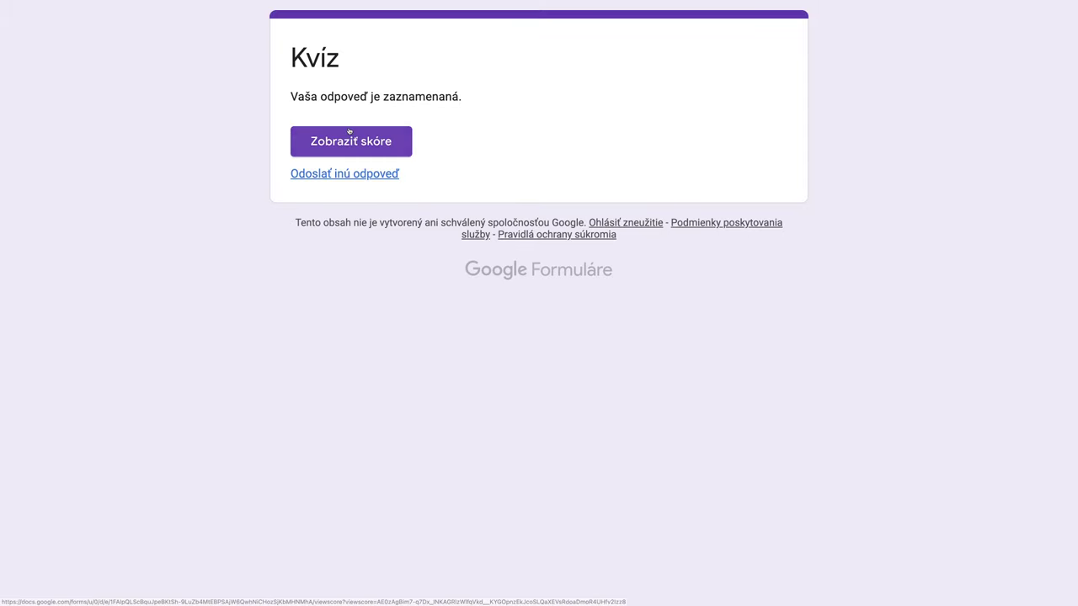
View the score of the submitted response and review the results of all questions.
click(349, 132)
scroll(590, 329, down, 5)
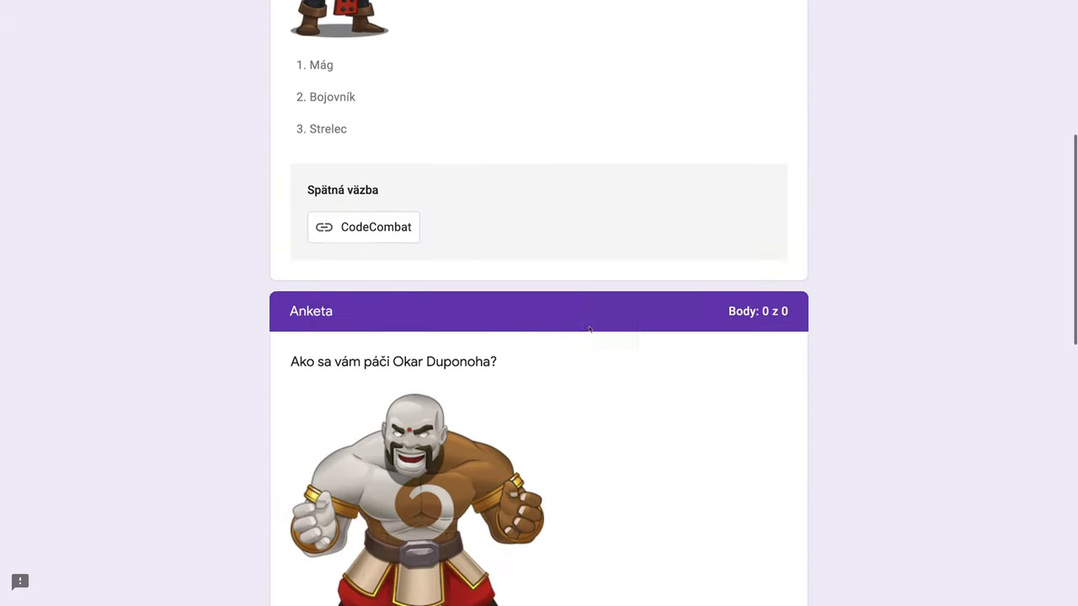
scroll(590, 329, down, 9)
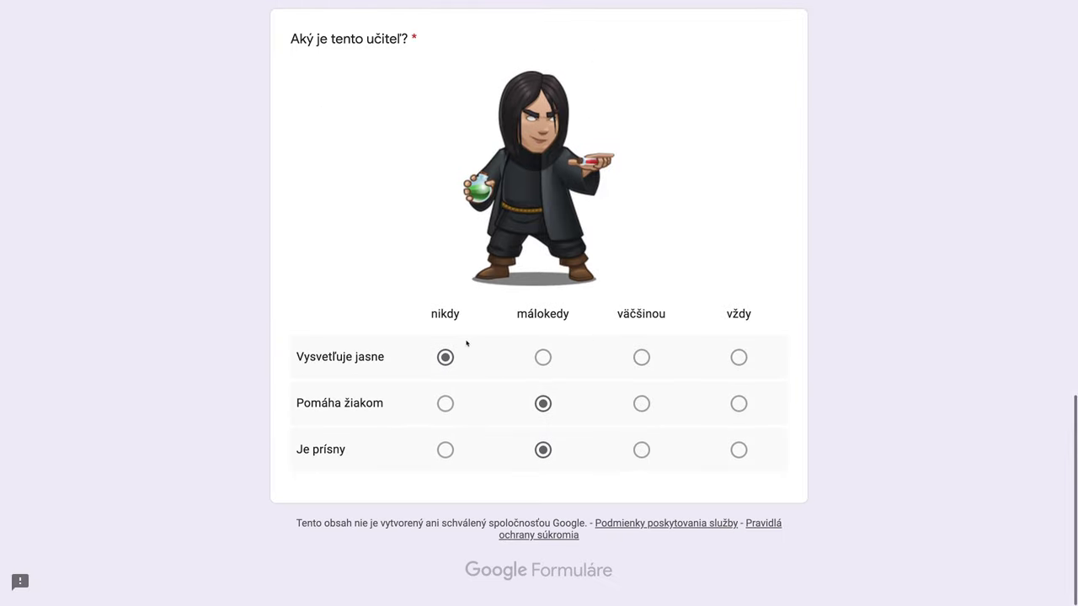
scroll(555, 375, up, 15)
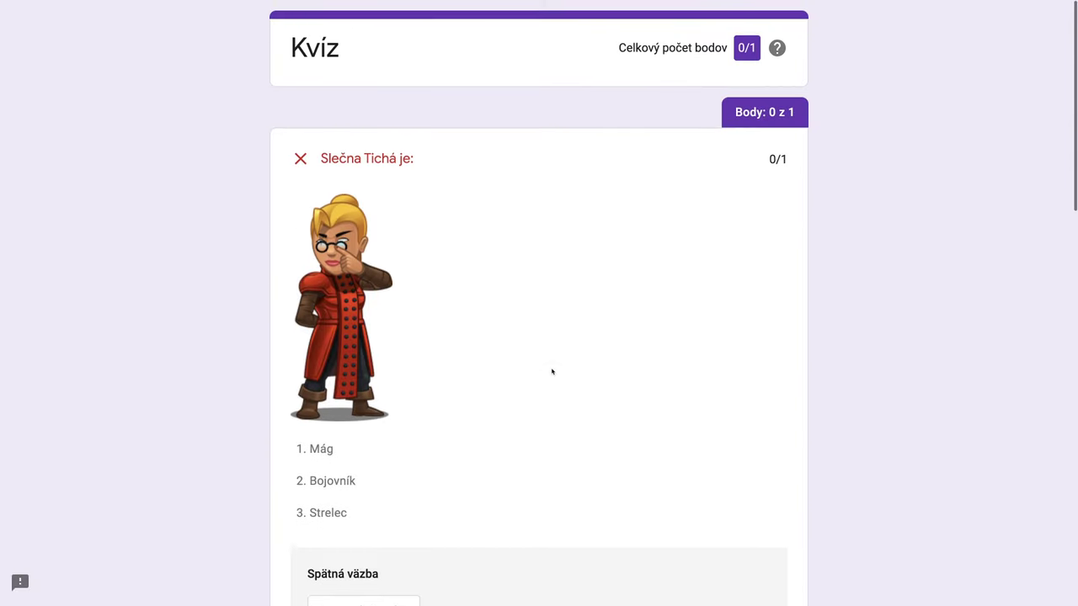
Close the preview and score pages, and examine the "Aký je tento učiteľ?" chart in the form's response summary.
key(super+ctrl+f)
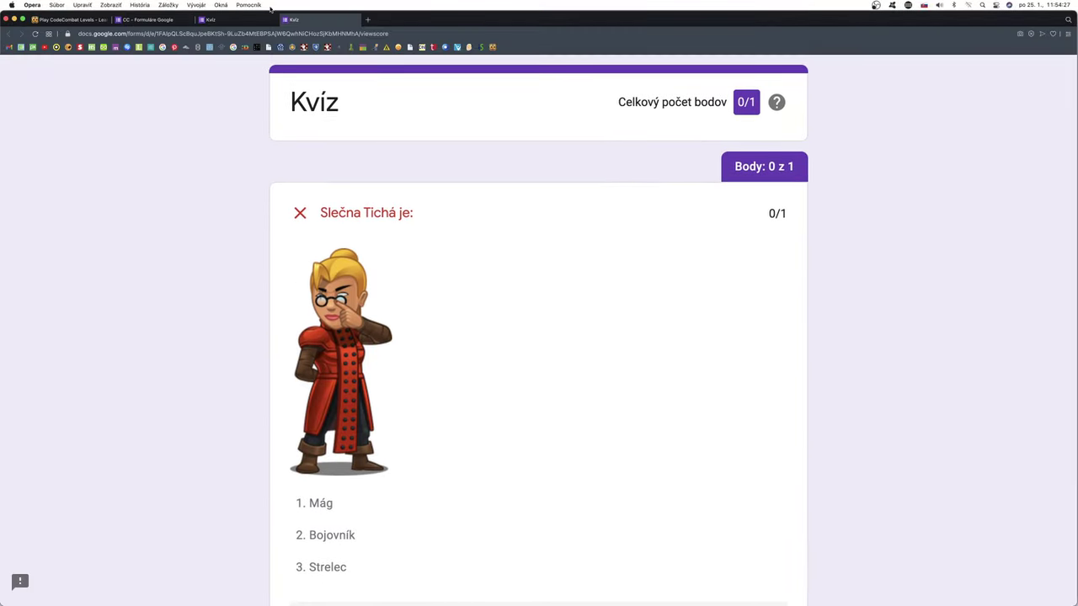
click(285, 19)
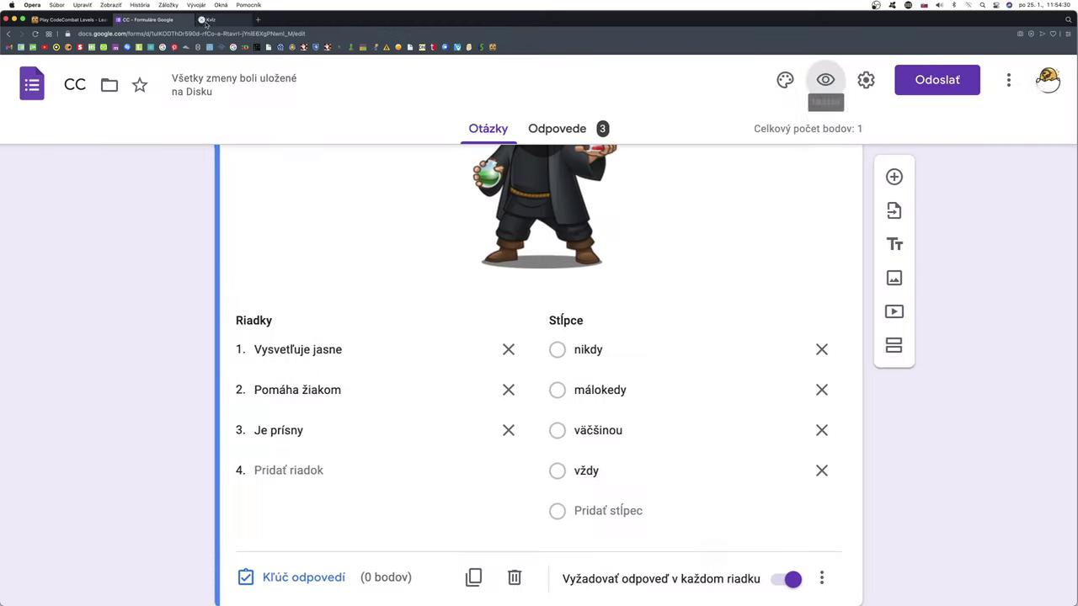
click(202, 19)
click(558, 131)
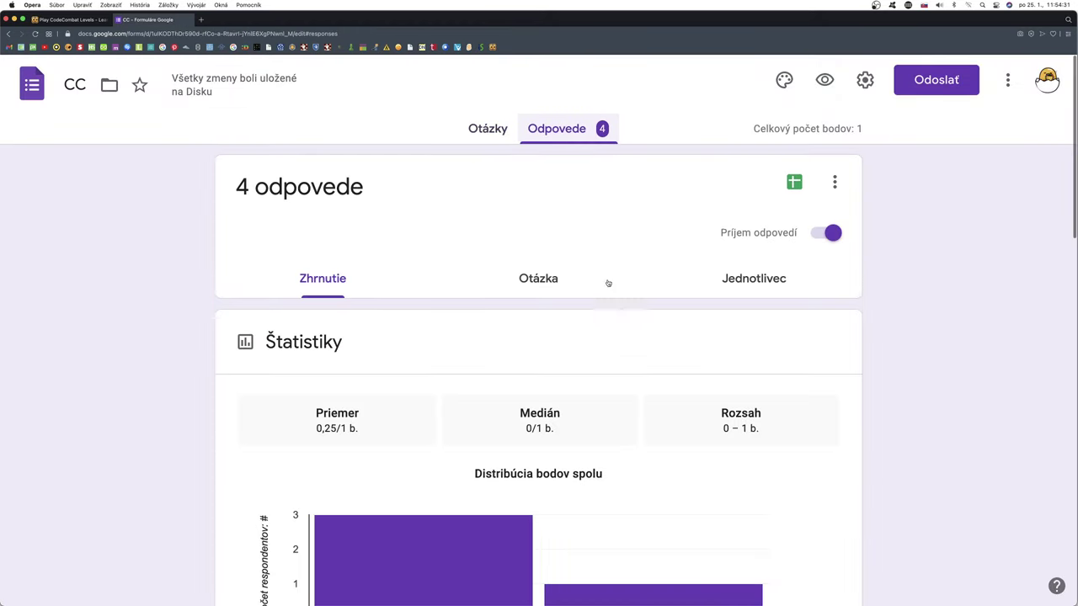
scroll(597, 317, down, 3)
scroll(595, 316, down, 10)
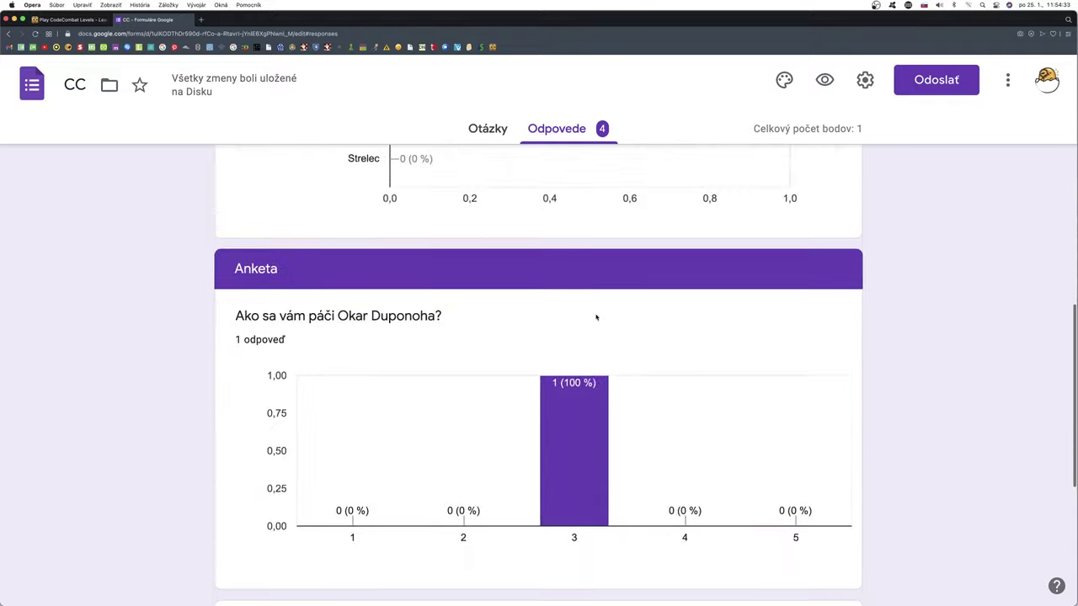
scroll(595, 317, down, 5)
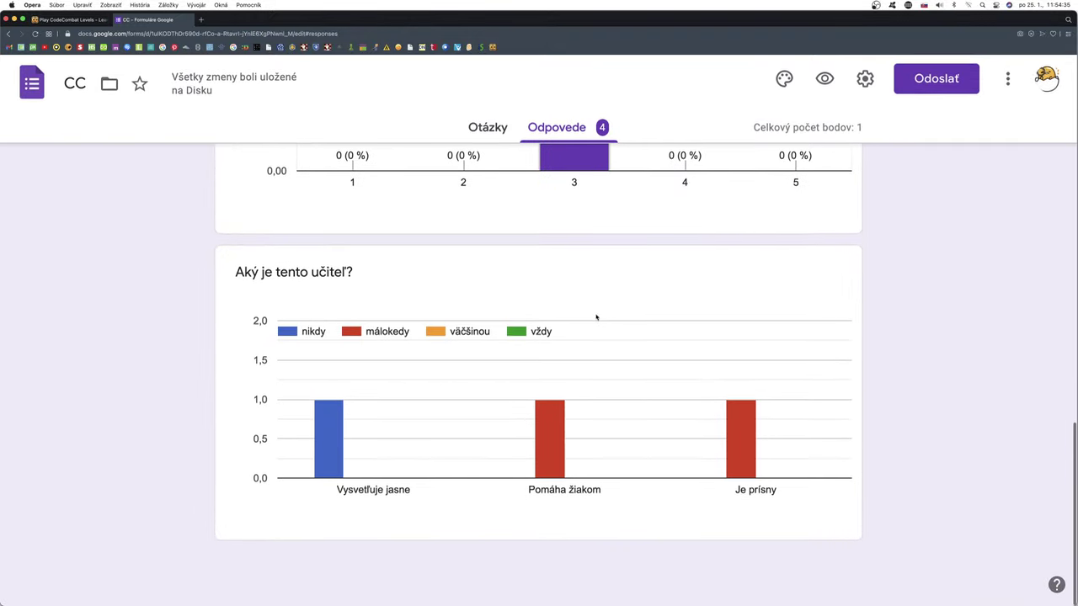
mouse_move(333, 434)
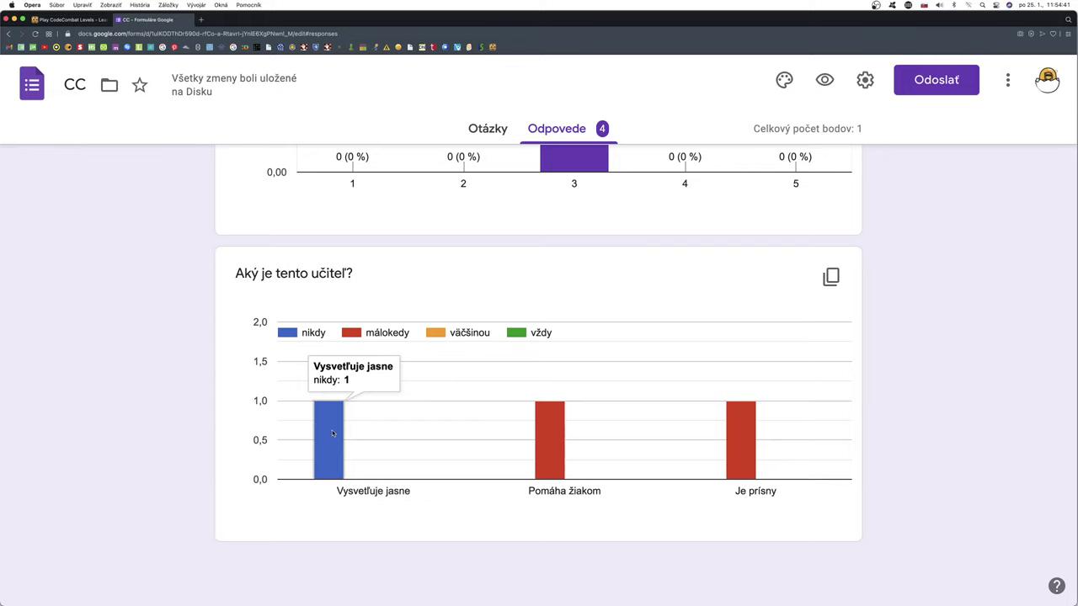
Inspect the "Pomáha žiakom" and "Je prísny" bars in the "Aký je tento učiteľ?" response chart.
mouse_move(565, 436)
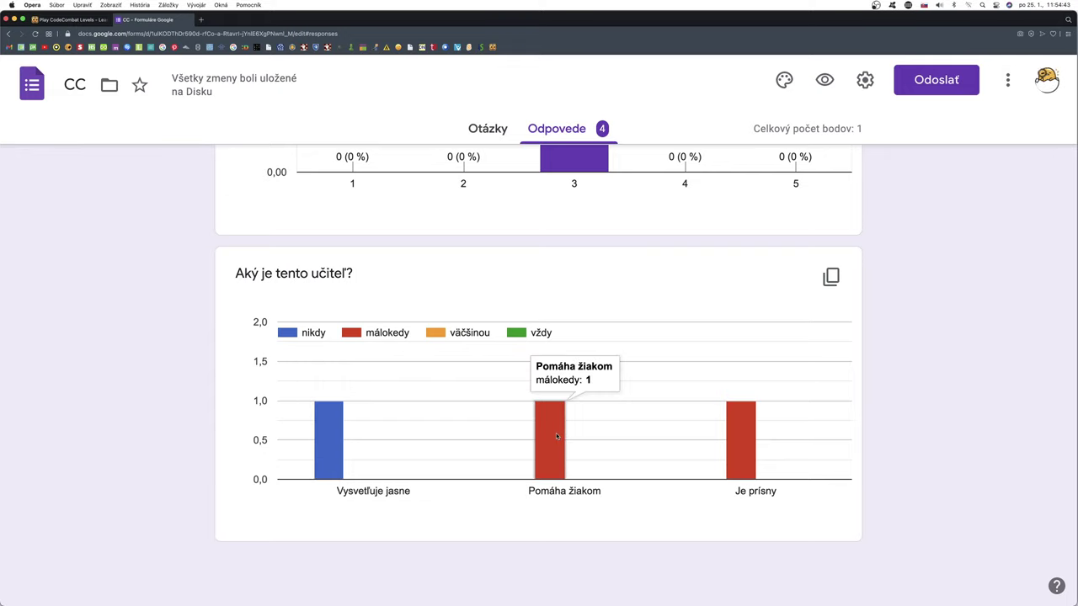
mouse_move(744, 439)
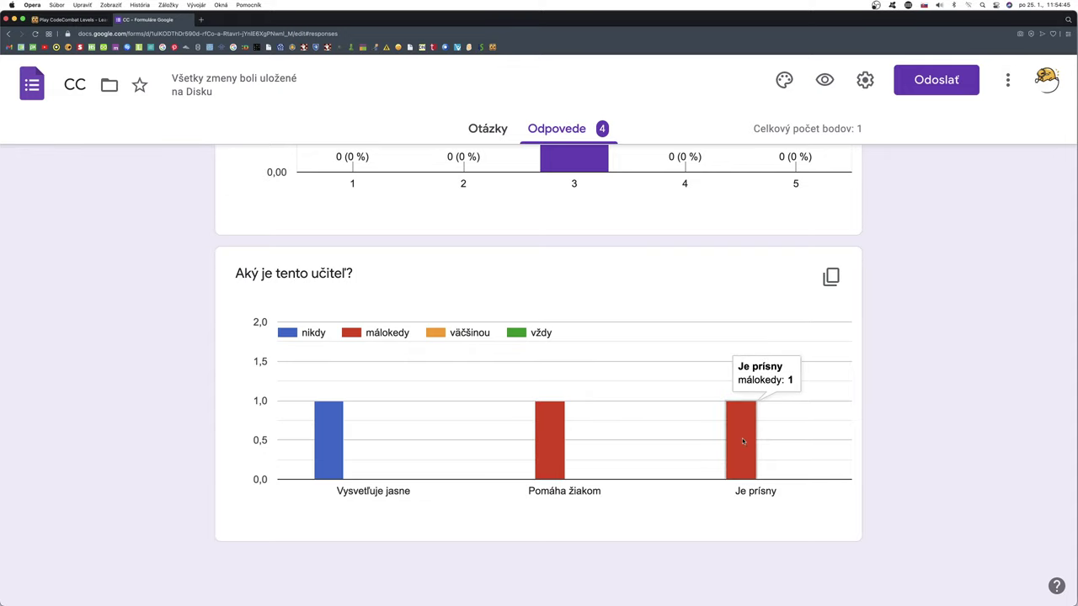
Return to the form's questions, look over the first section and add a new question to the form.
click(482, 133)
scroll(462, 265, down, 5)
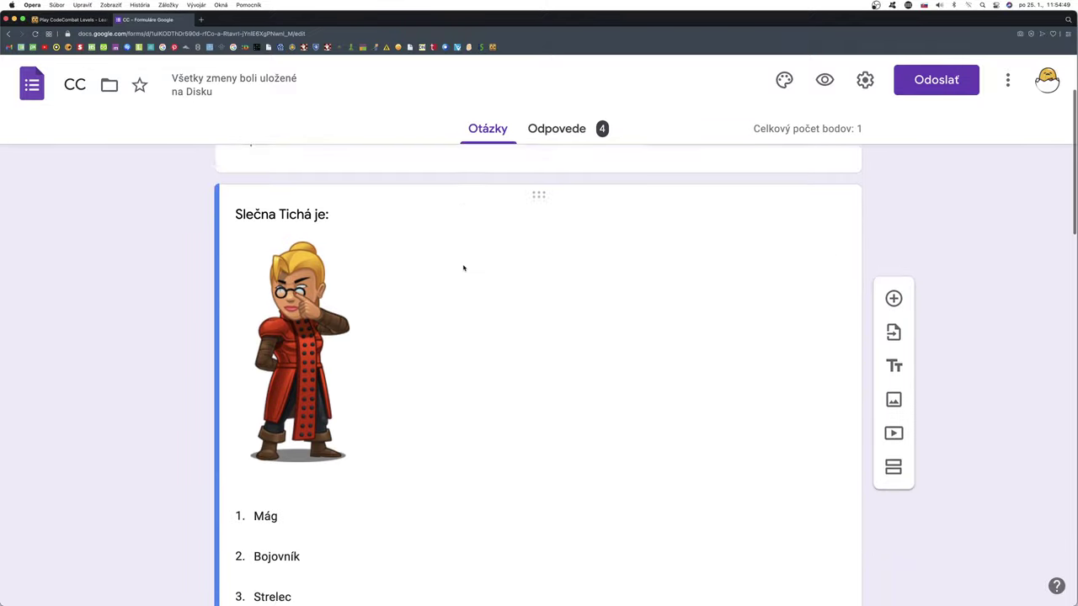
scroll(463, 266, down, 3)
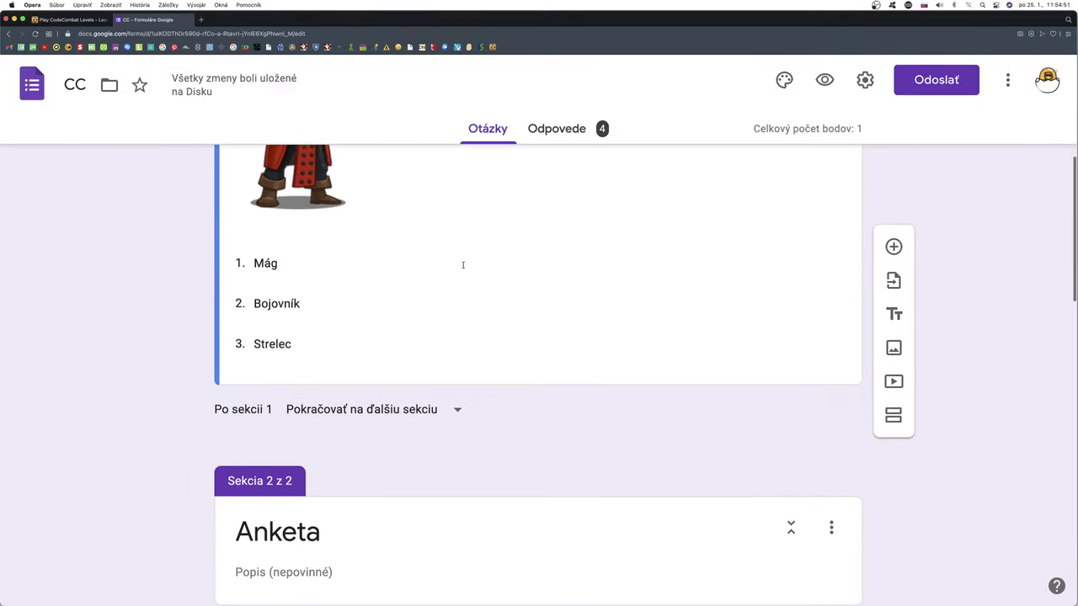
scroll(482, 313, up, 3)
scroll(482, 316, up, 6)
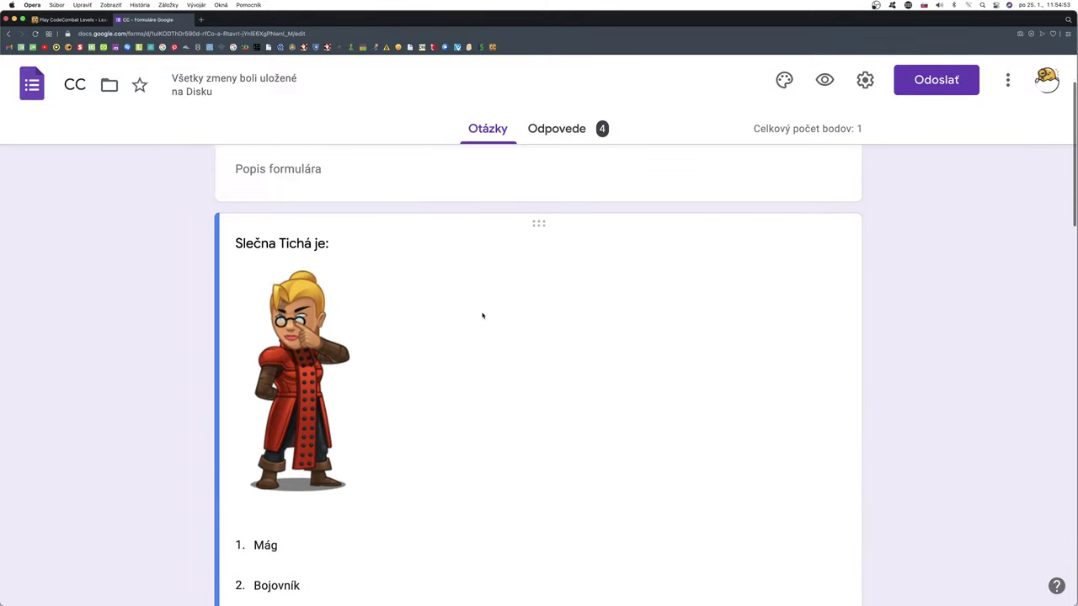
scroll(483, 316, down, 3)
scroll(483, 316, down, 3)
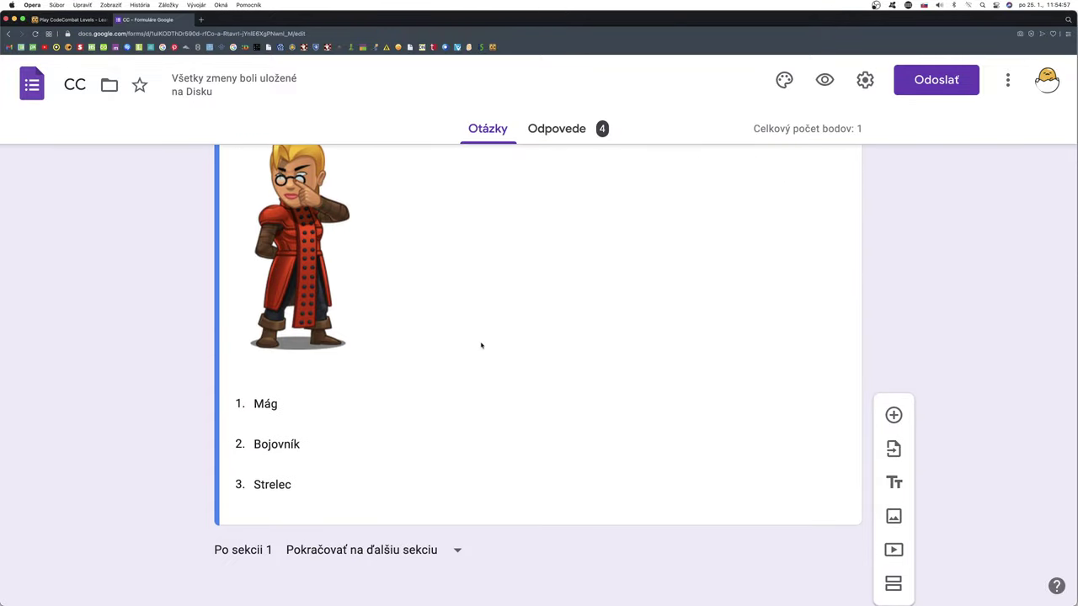
scroll(482, 342, up, 3)
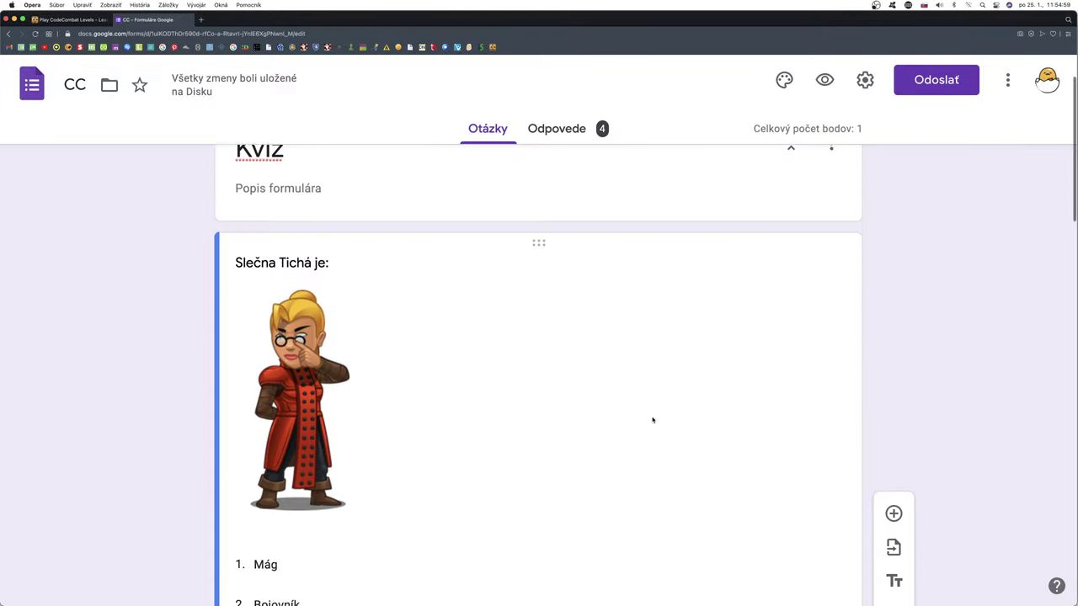
click(892, 418)
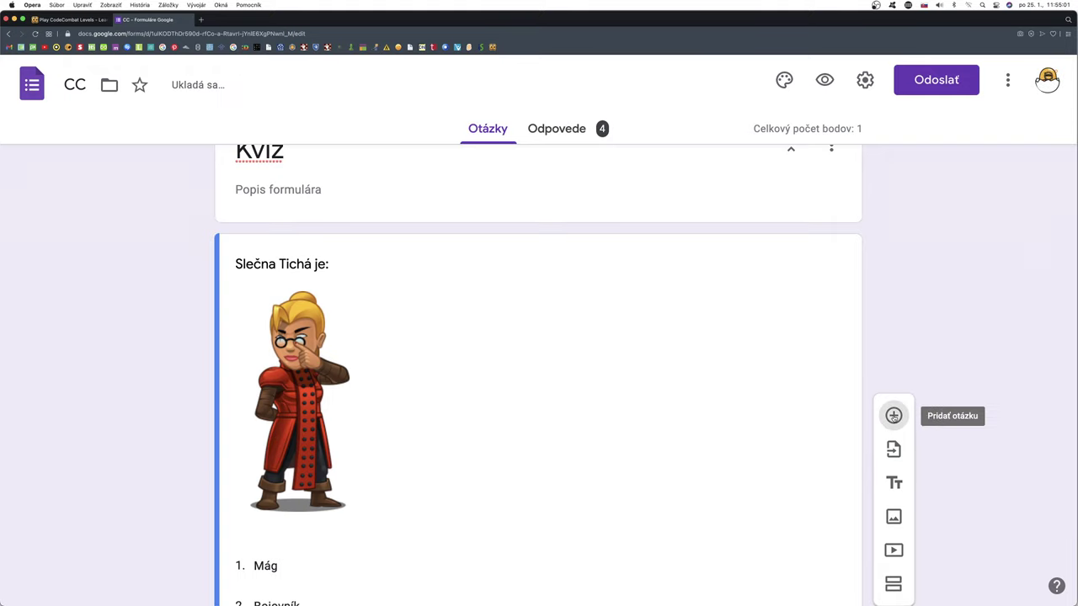
Move the new empty question from the end of the "Anketa" section to the first section, below "Slečna Tichá je:".
scroll(584, 385, down, 12)
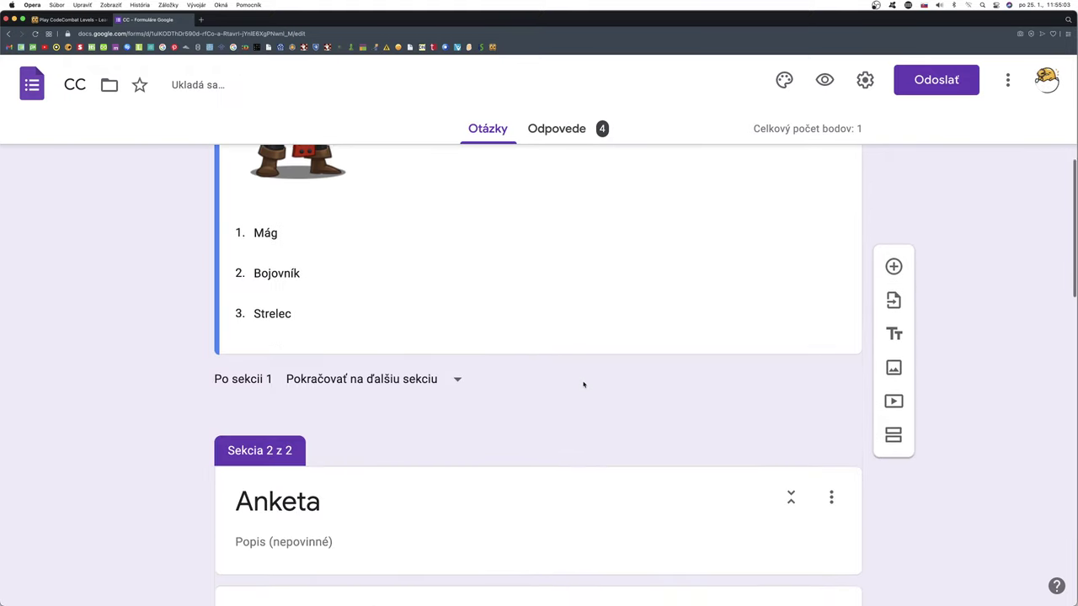
scroll(584, 385, down, 15)
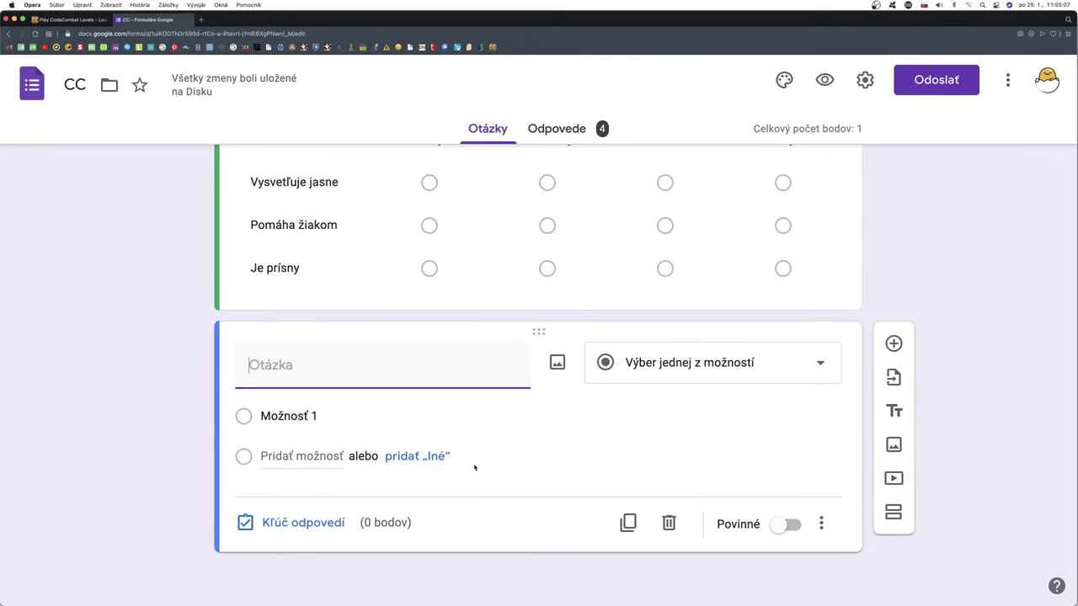
scroll(474, 468, up, 3)
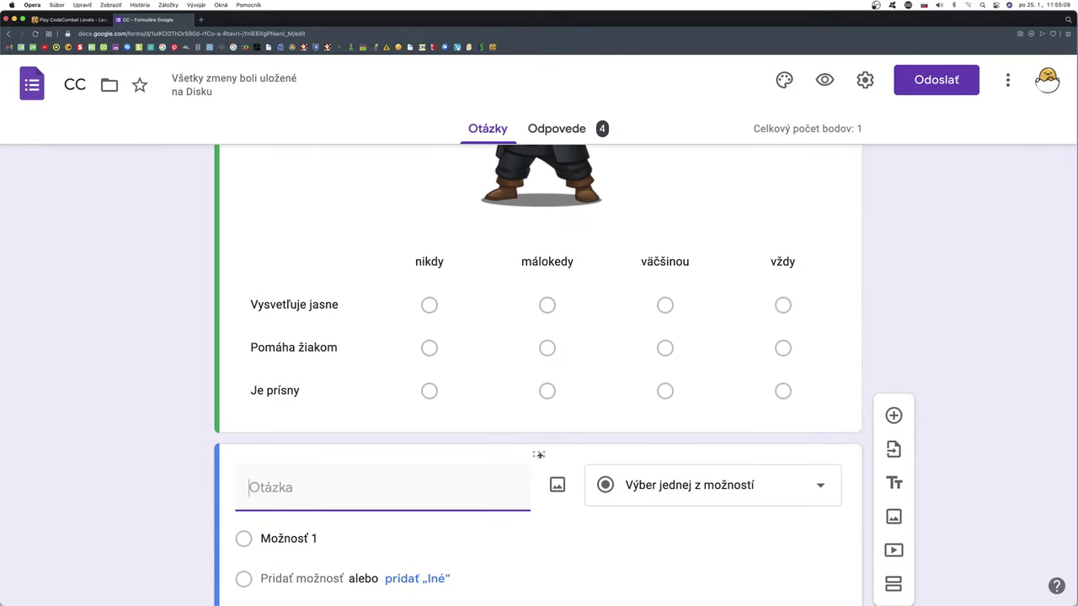
drag(539, 448, 539, 346)
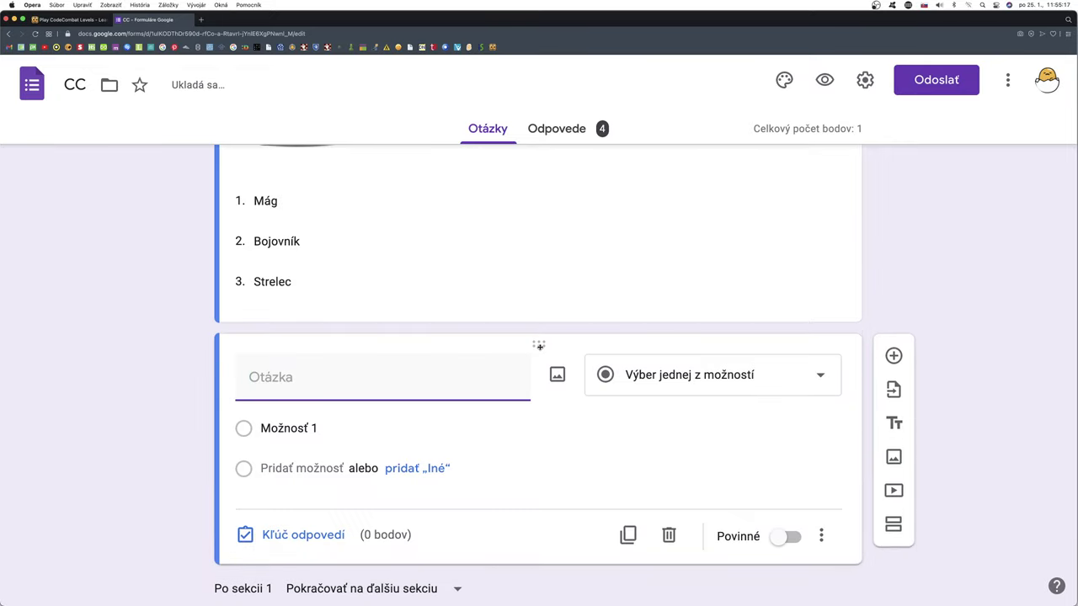
Set the type of the new question in the first section to the checkbox grid "Mriežka začiarkavacieho políčka".
click(480, 296)
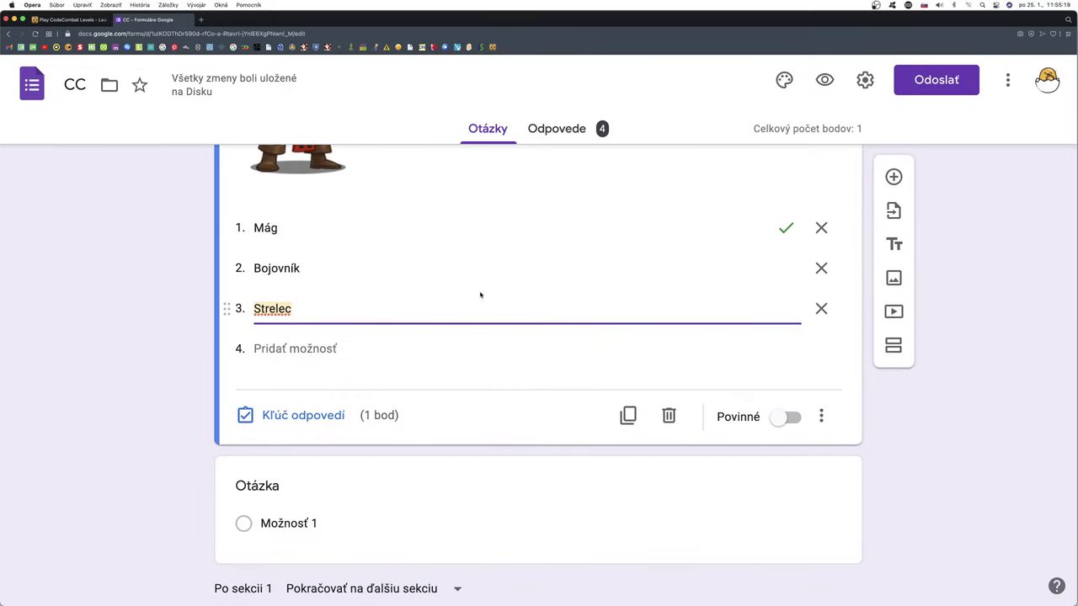
click(484, 510)
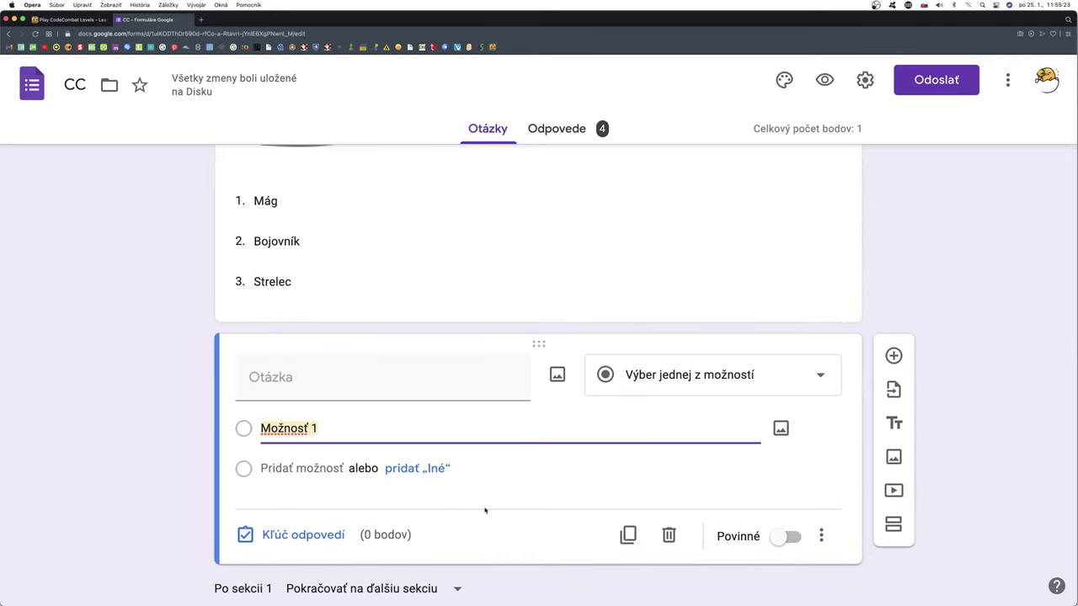
click(819, 379)
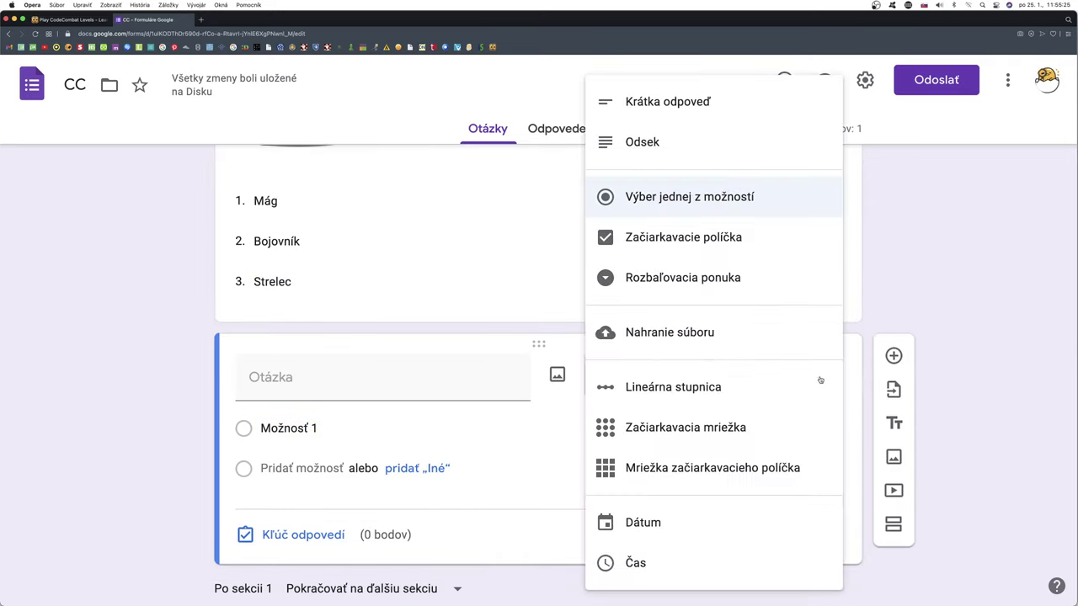
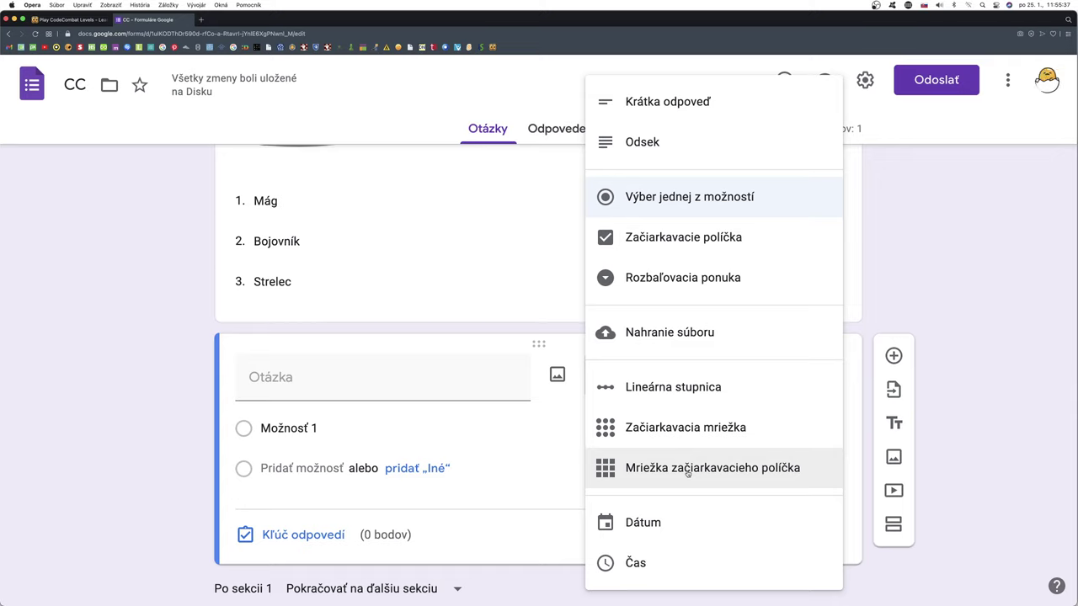
click(687, 473)
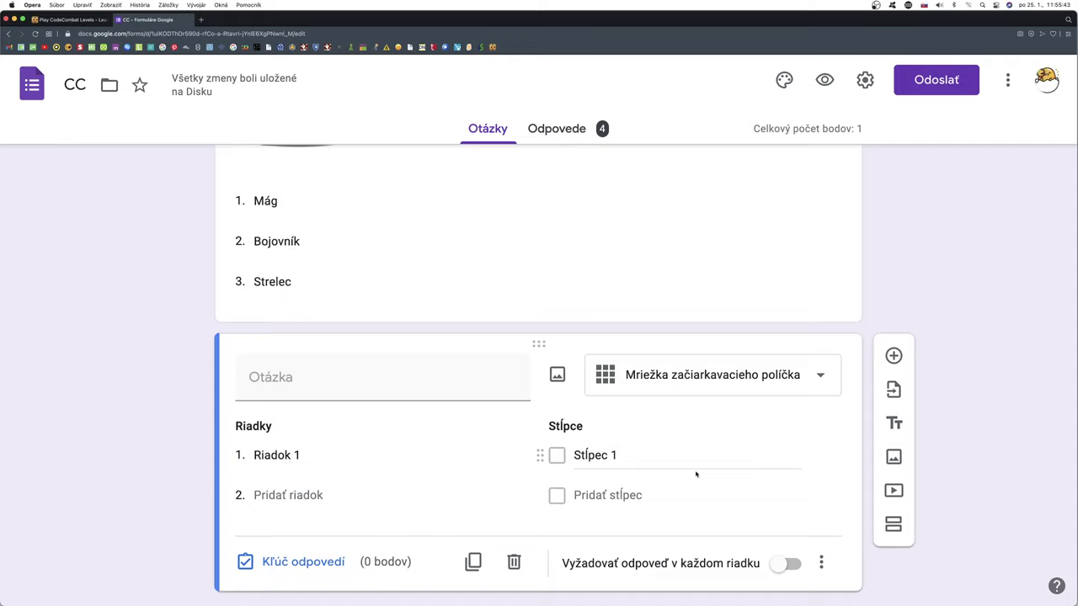
click(254, 378)
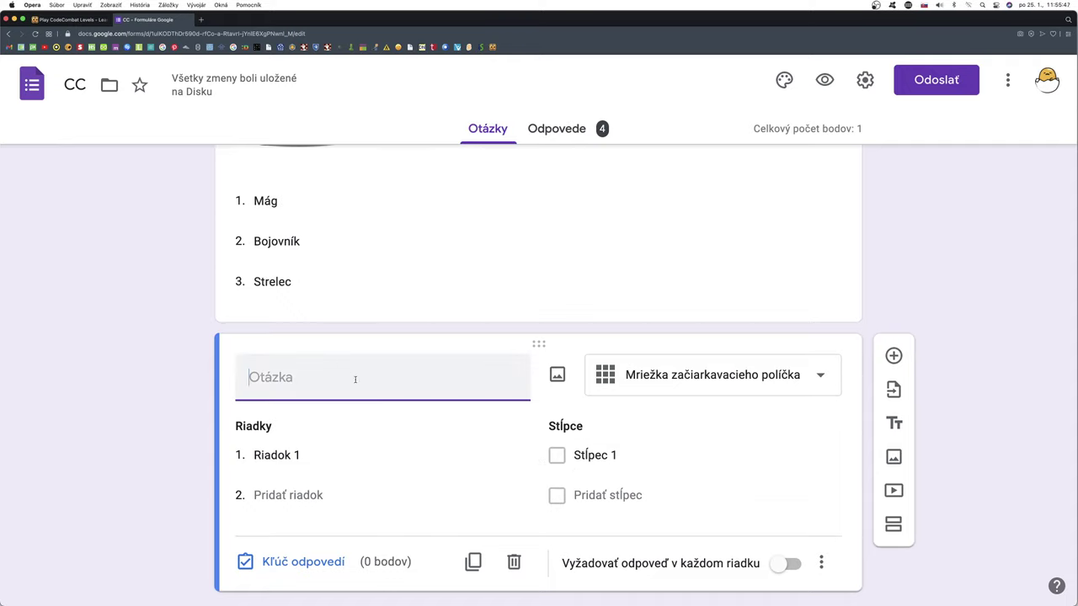
Name the checkbox grid's first row "Hodina čarovania" and add a second row "Aritmancia".
click(271, 457)
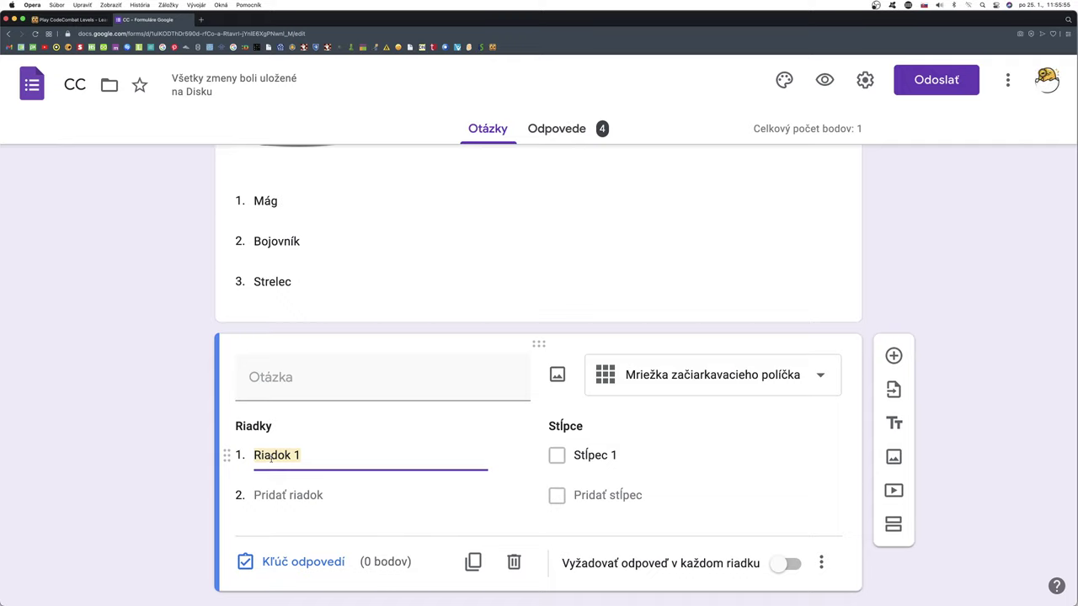
text(Hodina )
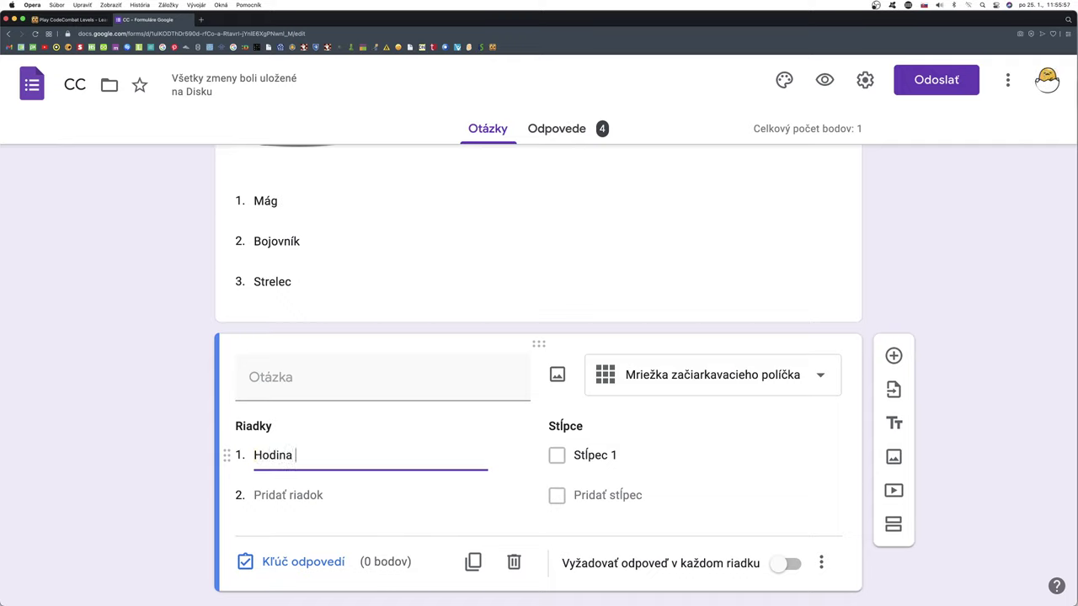
text(čaro)
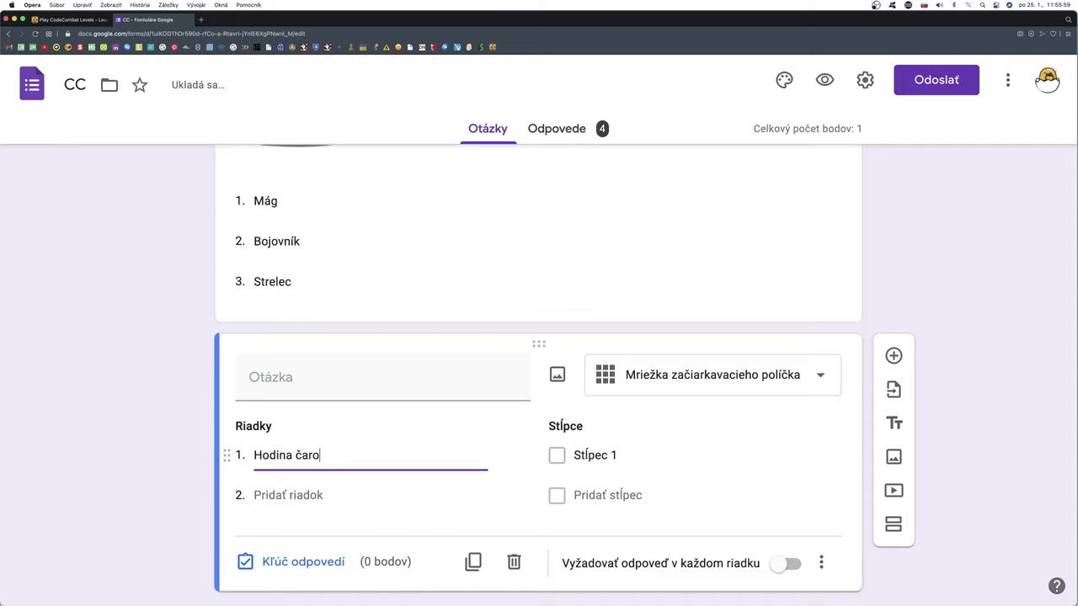
text(vani)
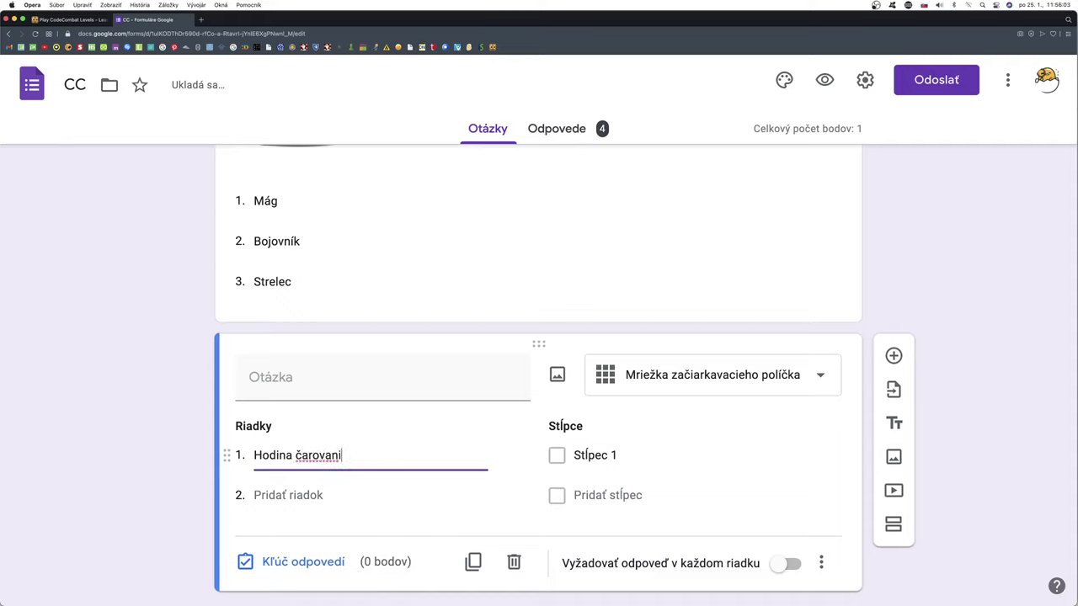
text(a)
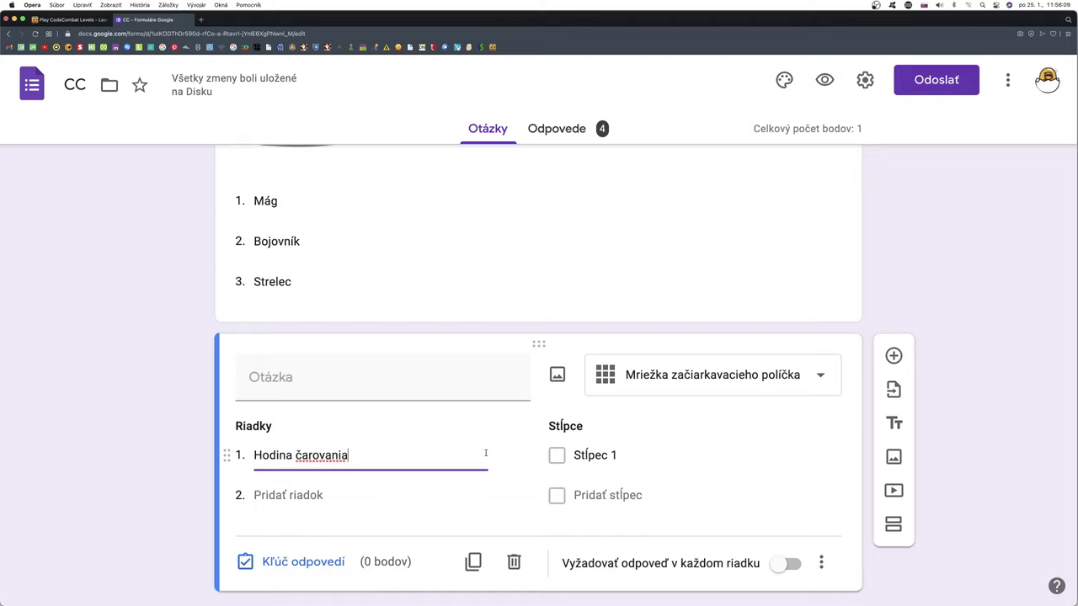
click(267, 497)
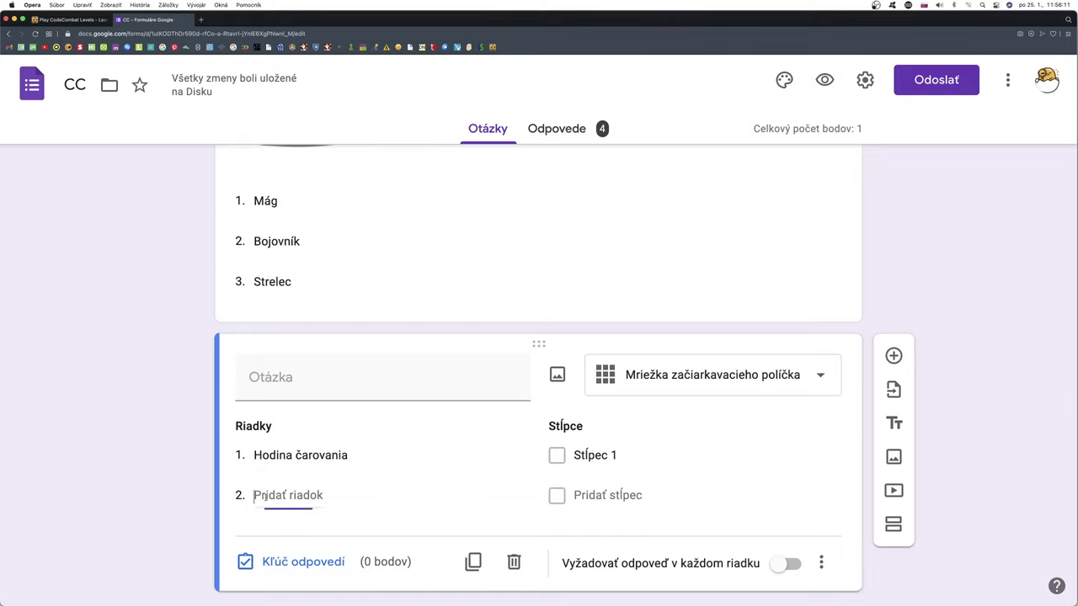
text(Ari)
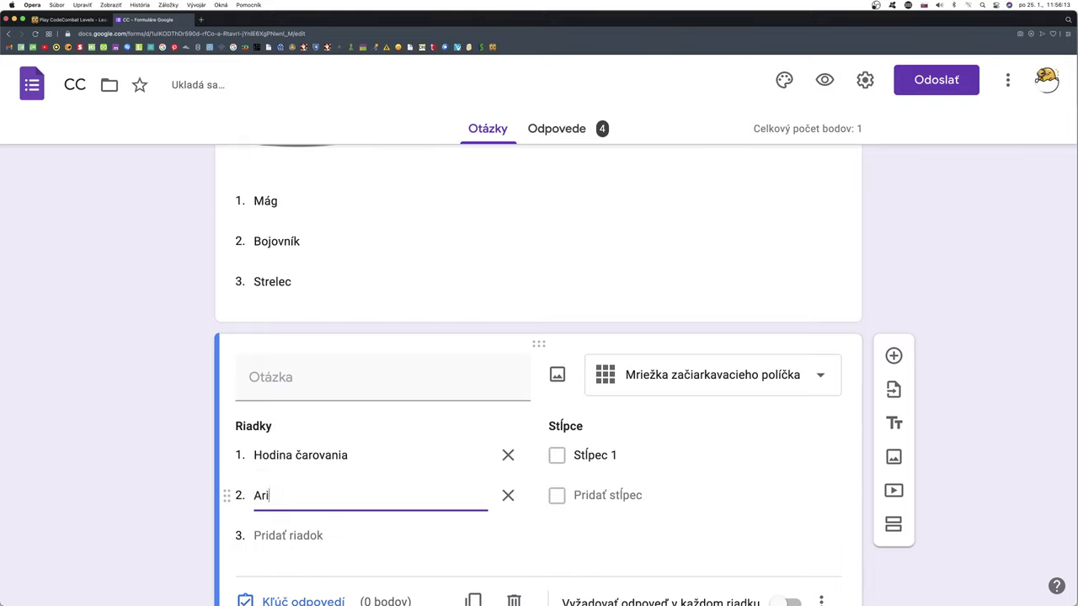
text(tmancia)
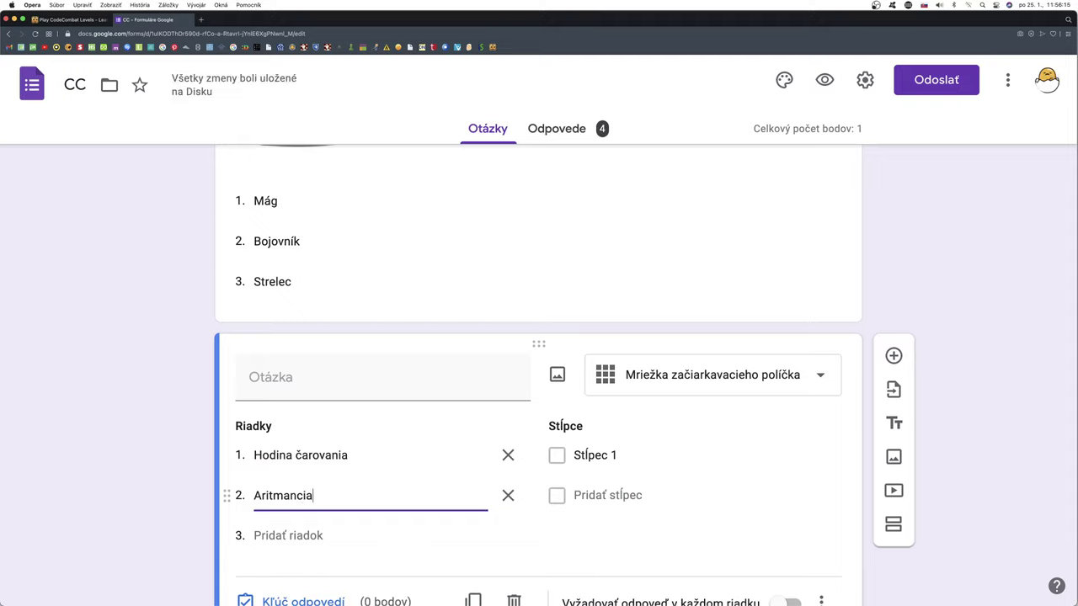
Add a third row "Straostlivosť o zázračné tvory" to the checkbox grid.
click(266, 535)
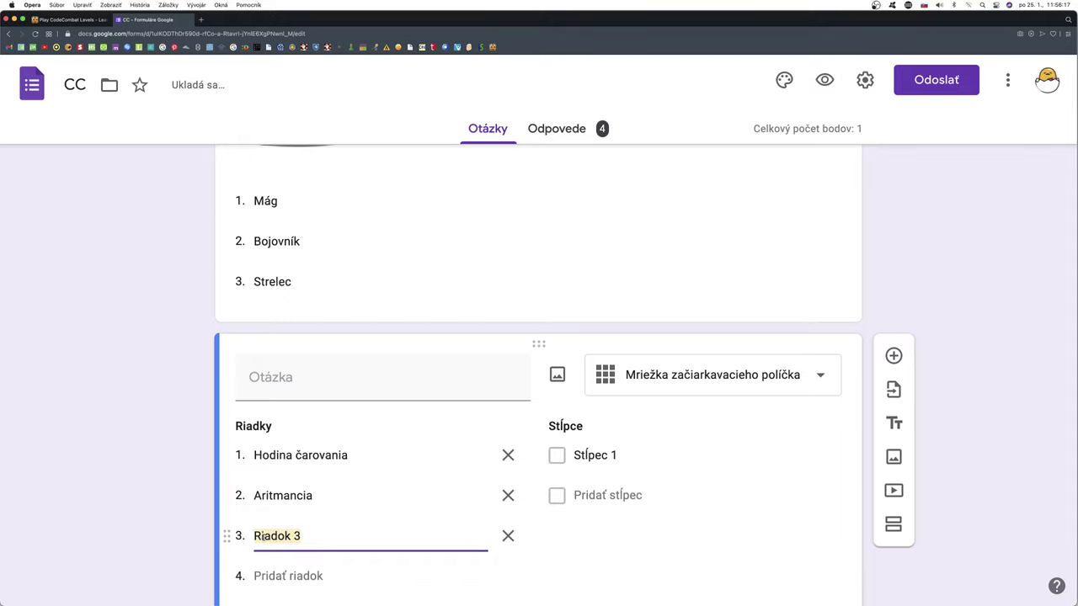
text(Strao)
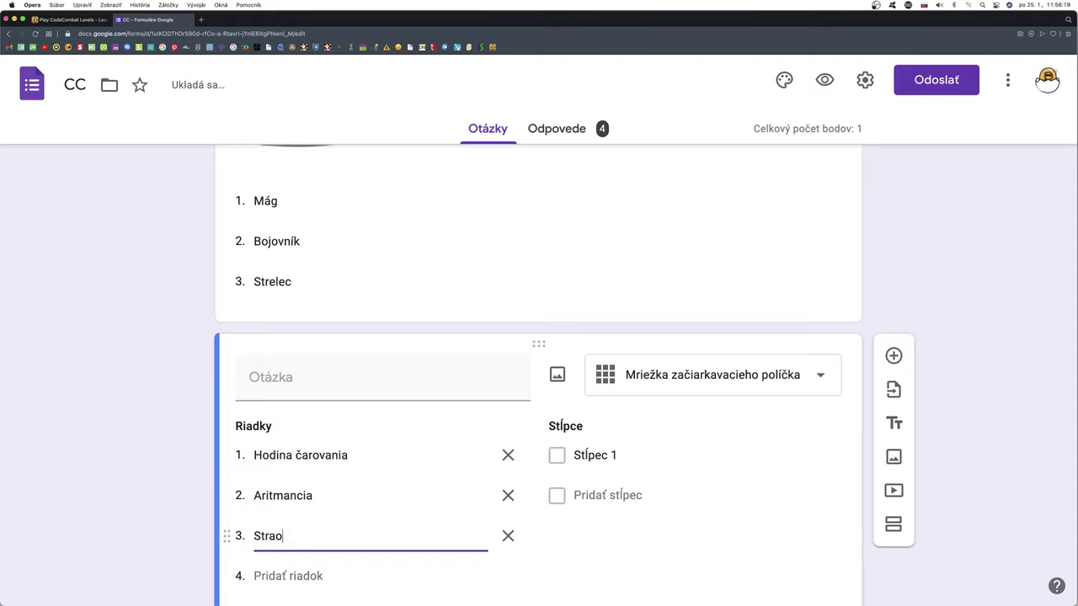
text(stlivos)
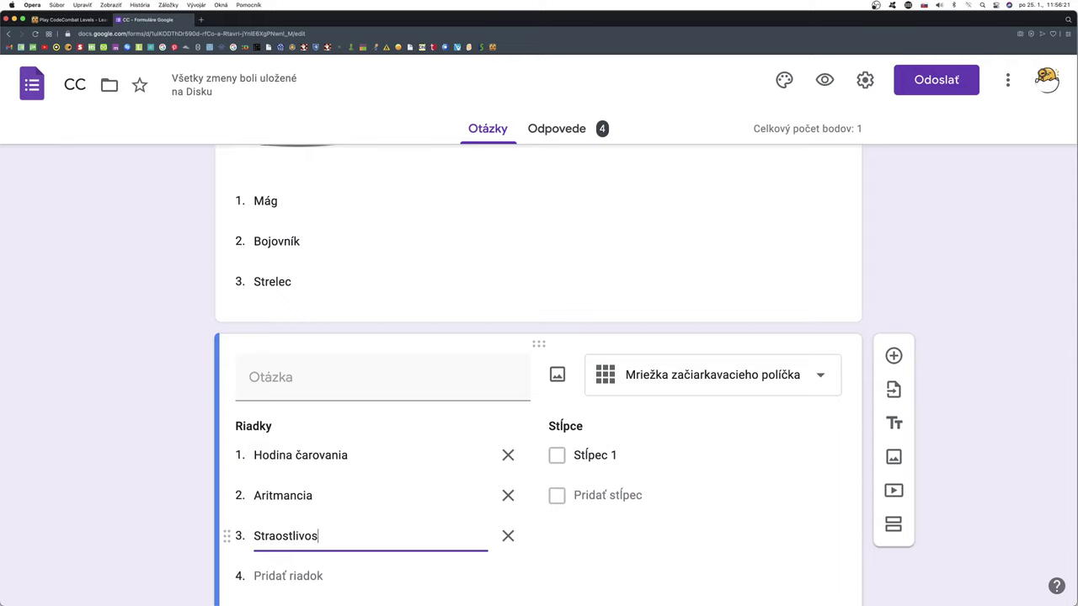
text(ť o záz)
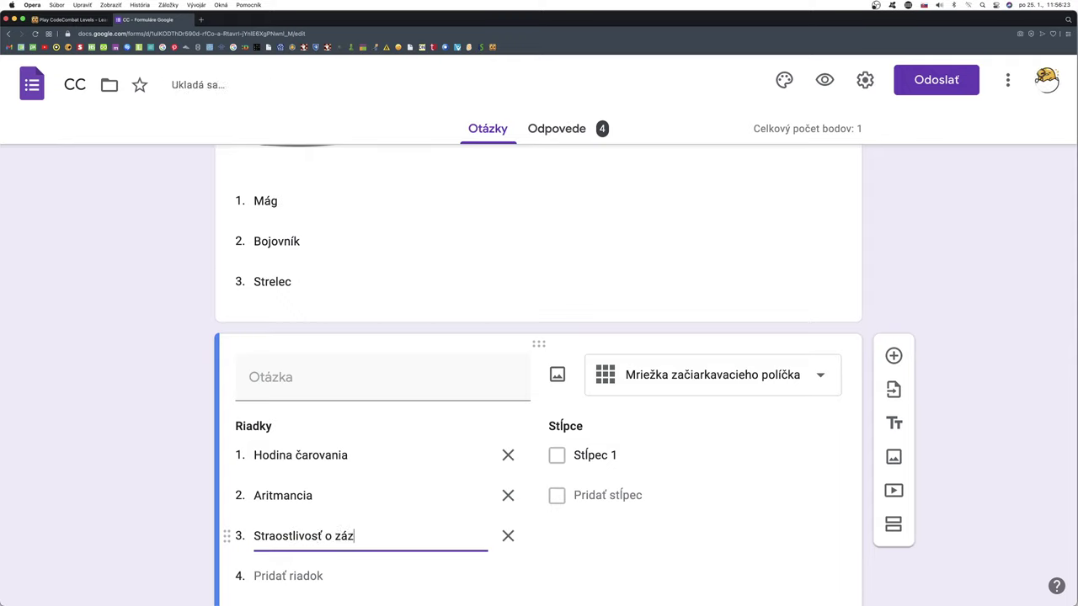
text(račné )
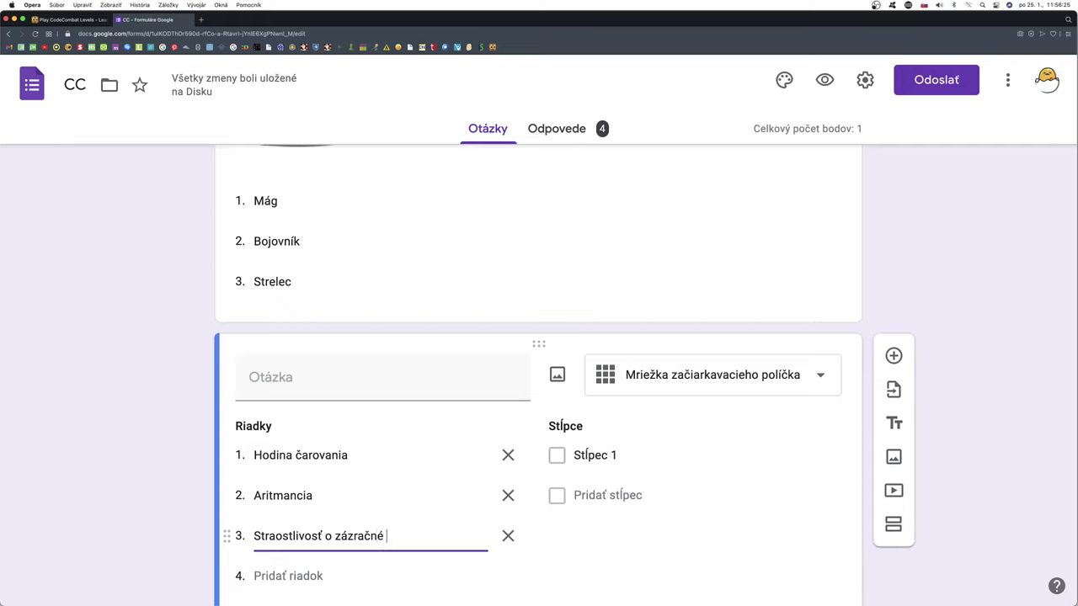
text(tvory)
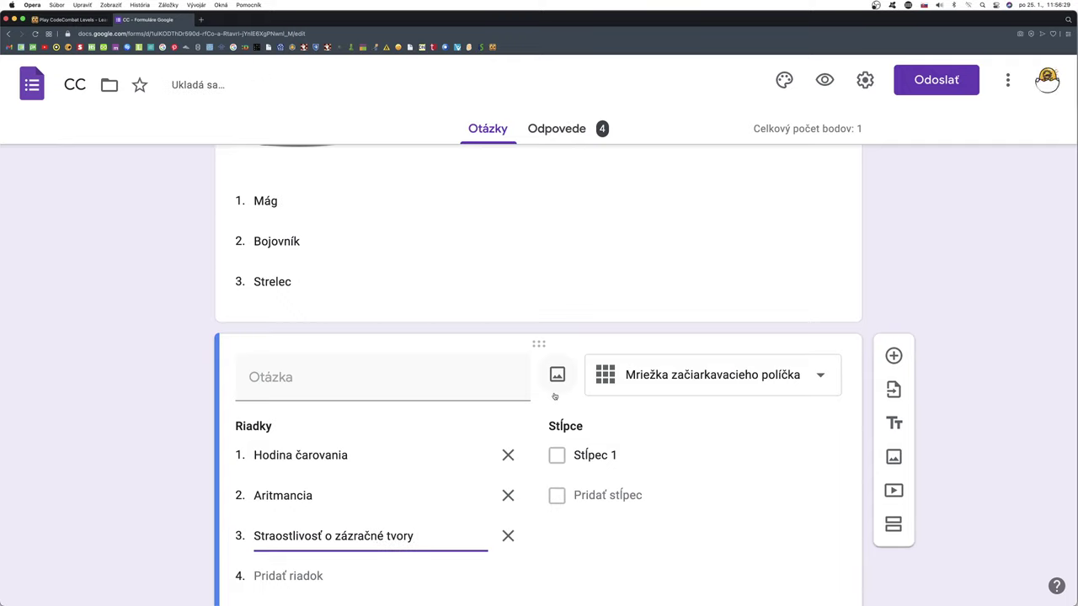
Switch to CodeCombat, close the hero selection and open the item shop.
click(67, 19)
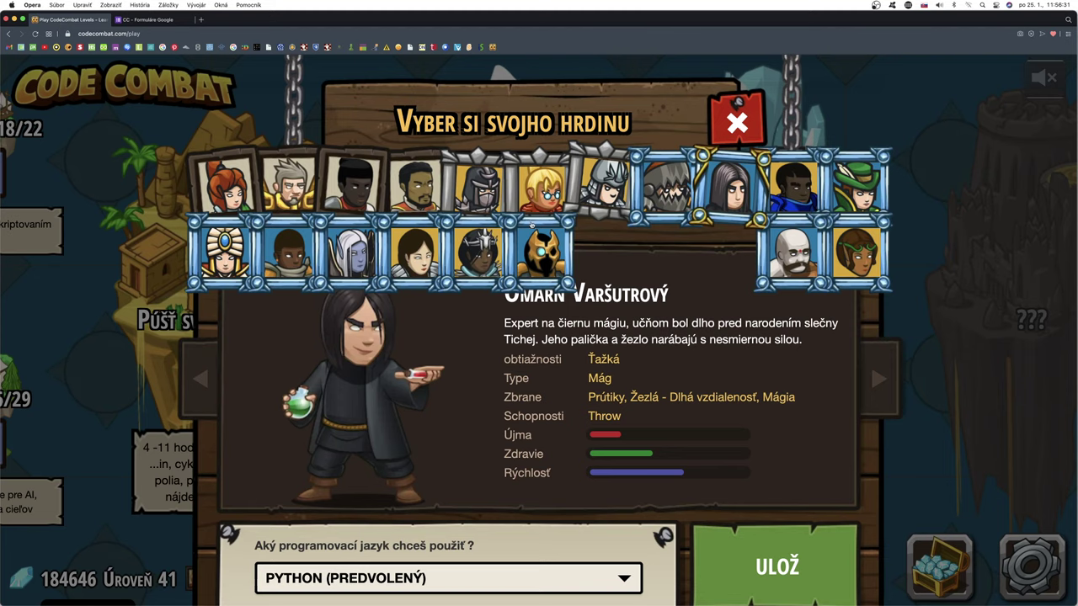
click(737, 123)
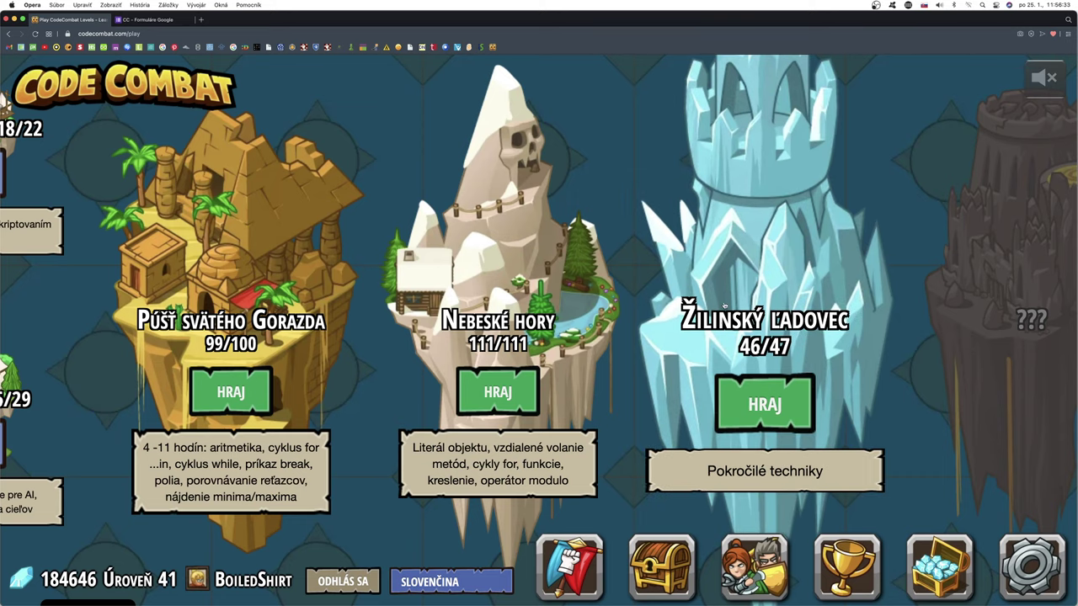
click(662, 567)
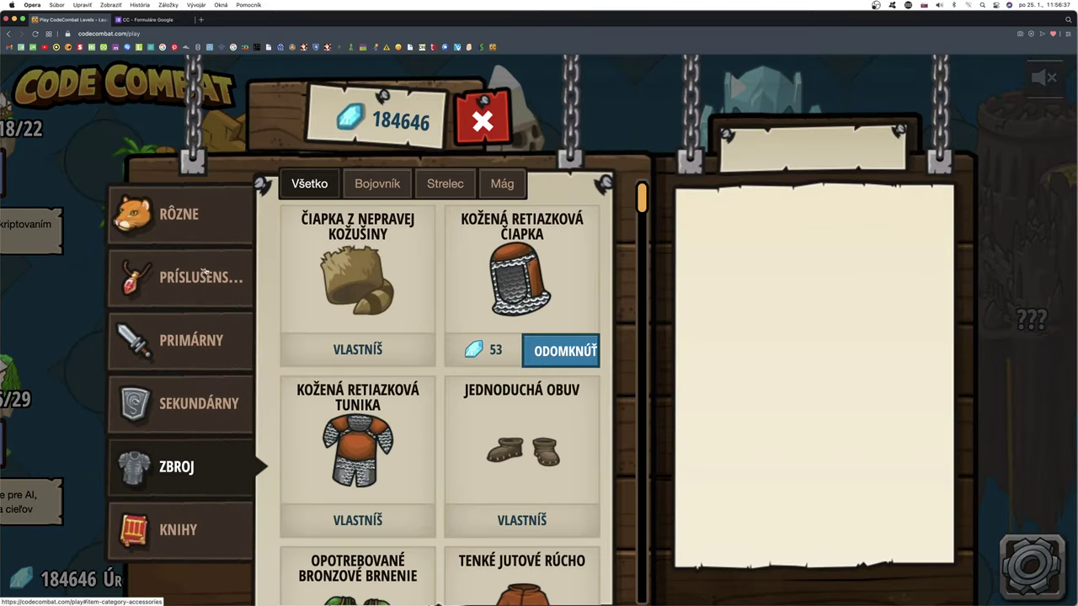
Show the books category "Knihy" in the item shop and copy the image address of "Kniha kódu V".
click(174, 527)
scroll(507, 423, down, 3)
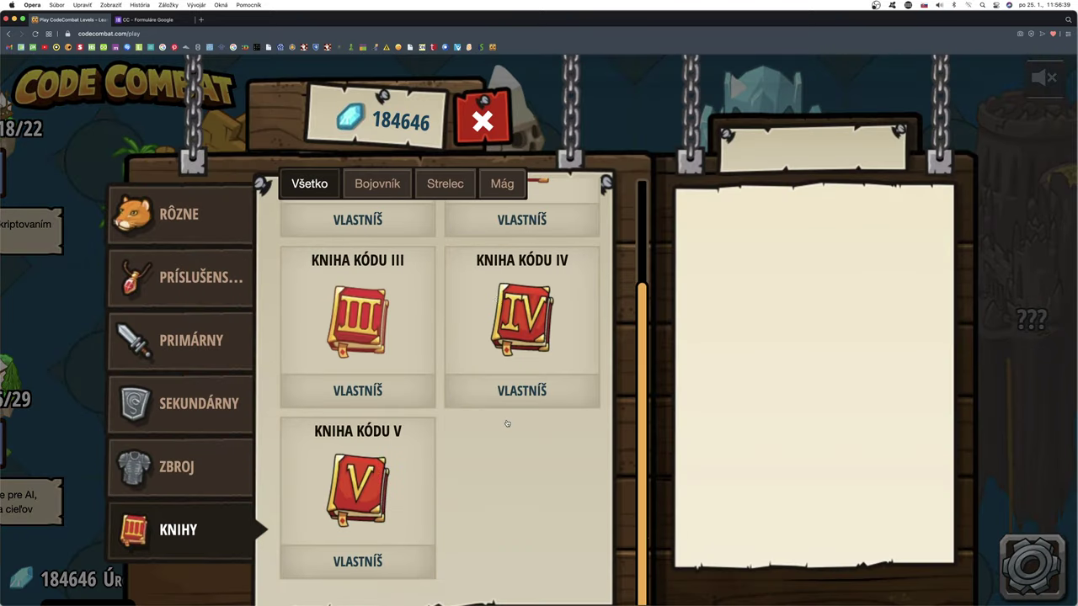
scroll(506, 423, up, 2)
scroll(505, 423, down, 2)
right_click(362, 495)
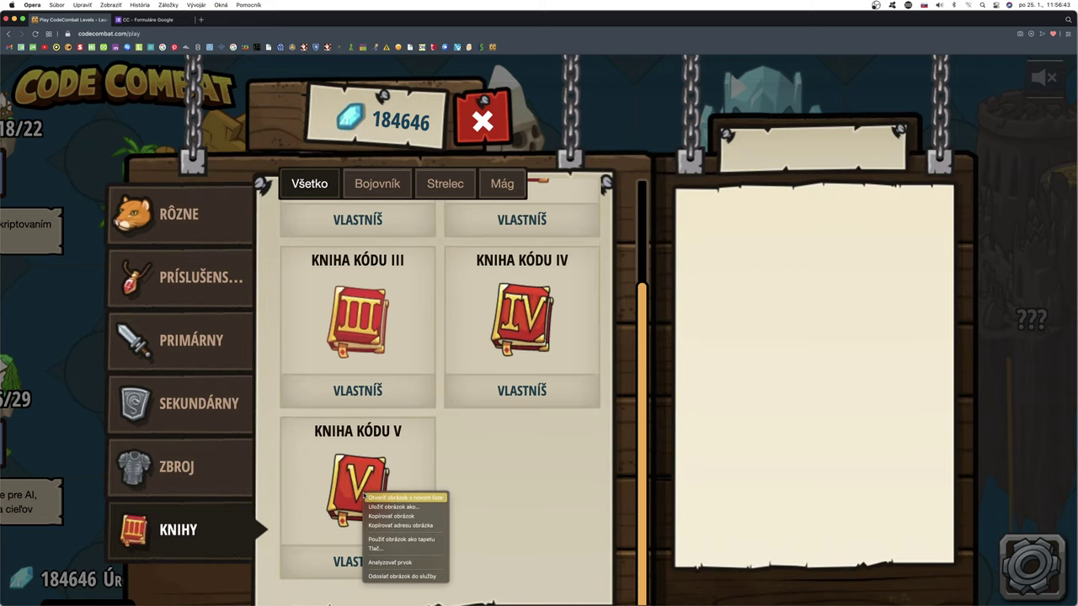
click(396, 526)
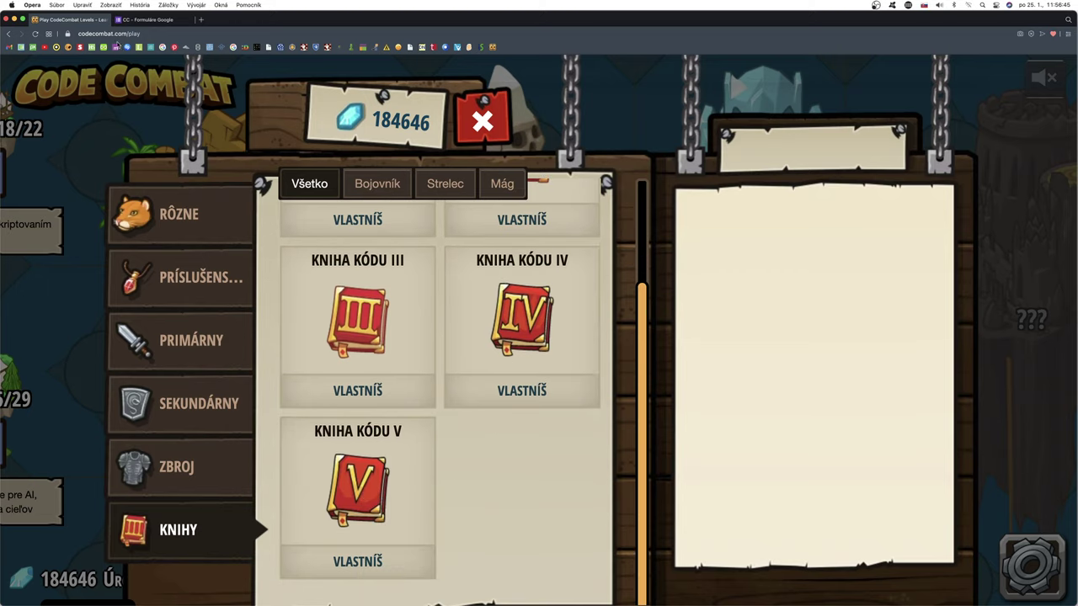
Switch back to the Google Forms quiz and insert the copied book image into the checkbox grid question by web address.
click(152, 18)
key(ctrl+super+f)
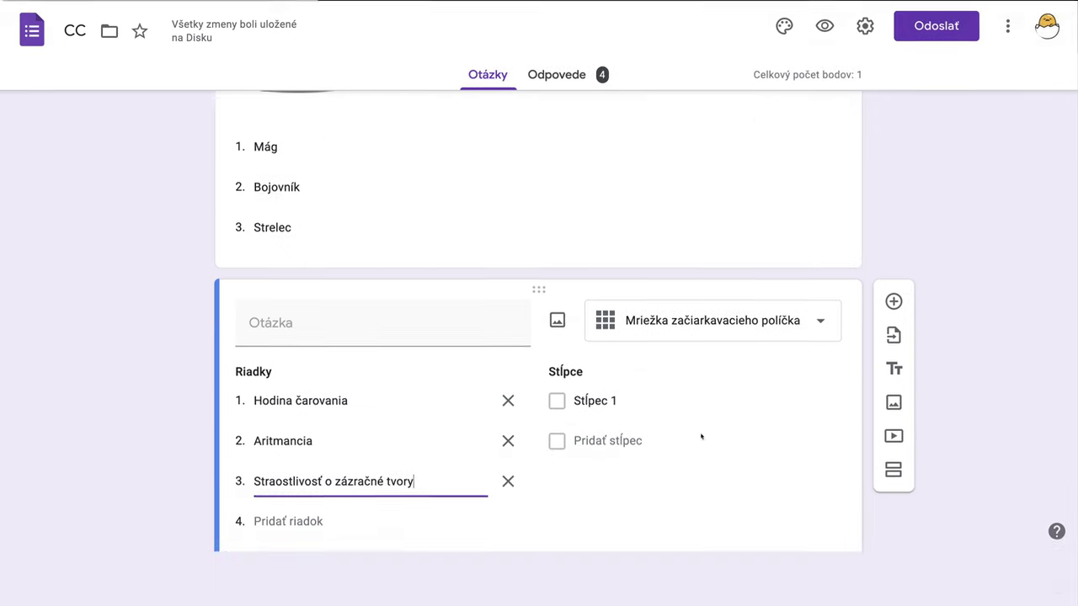
click(557, 323)
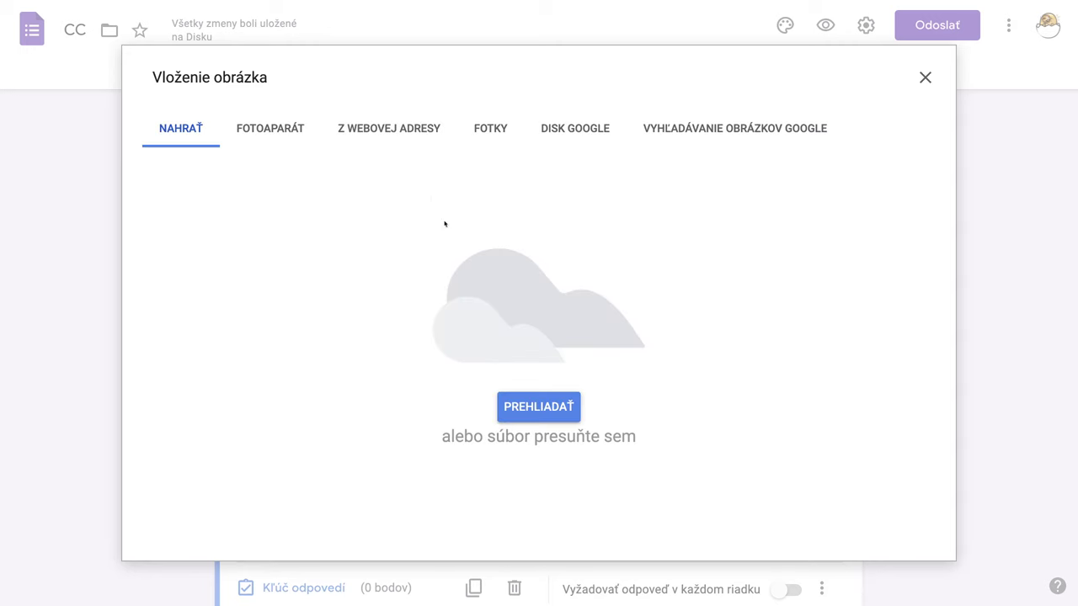
click(373, 137)
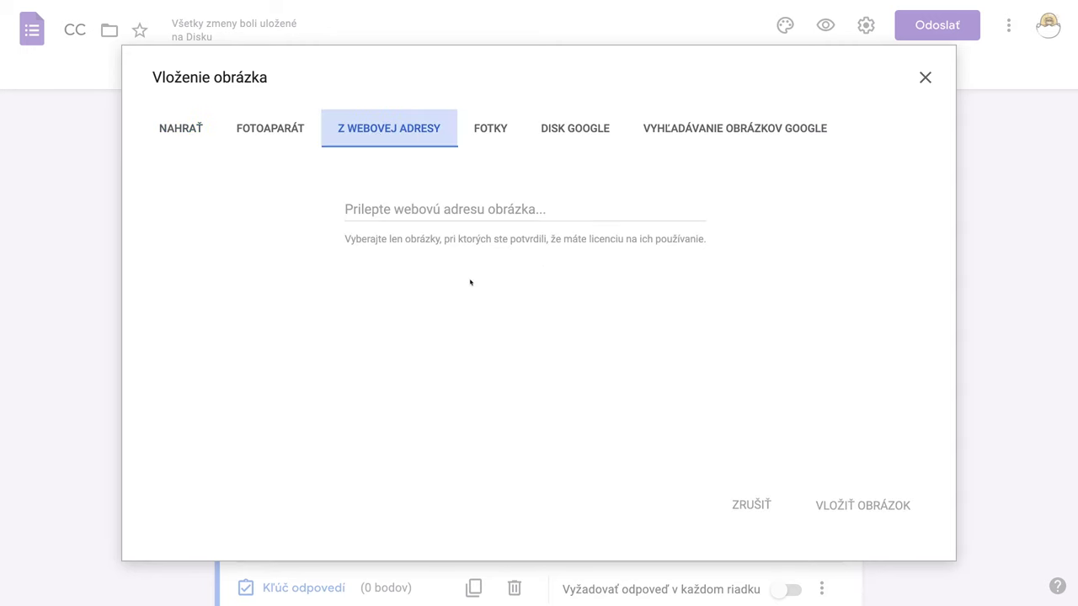
click(410, 209)
text(/file/db/thang.type/557871261ff17fef5abee3ee/portrait.png)
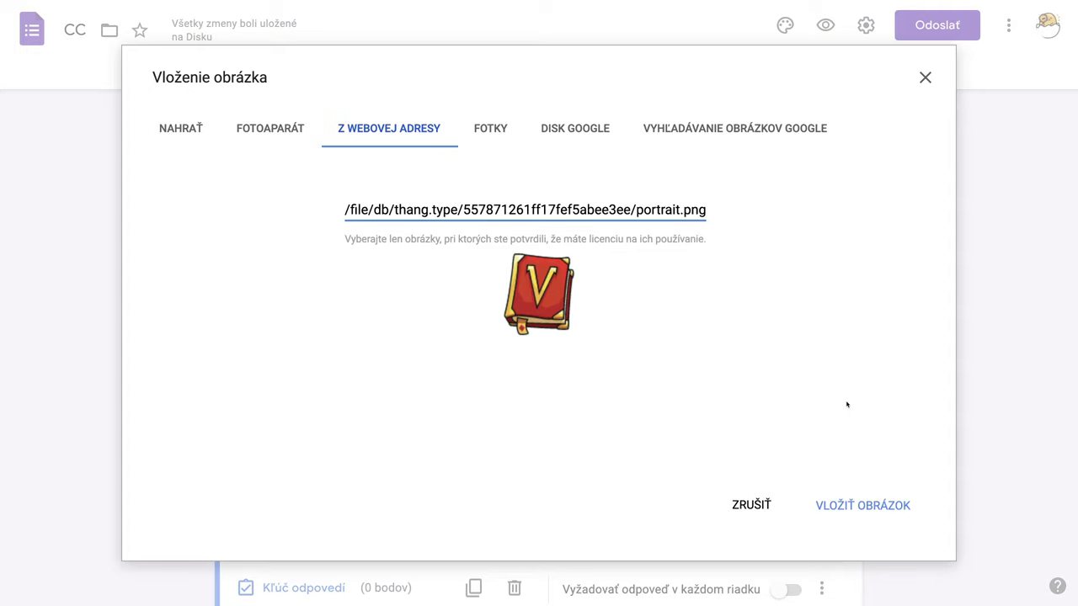
click(848, 505)
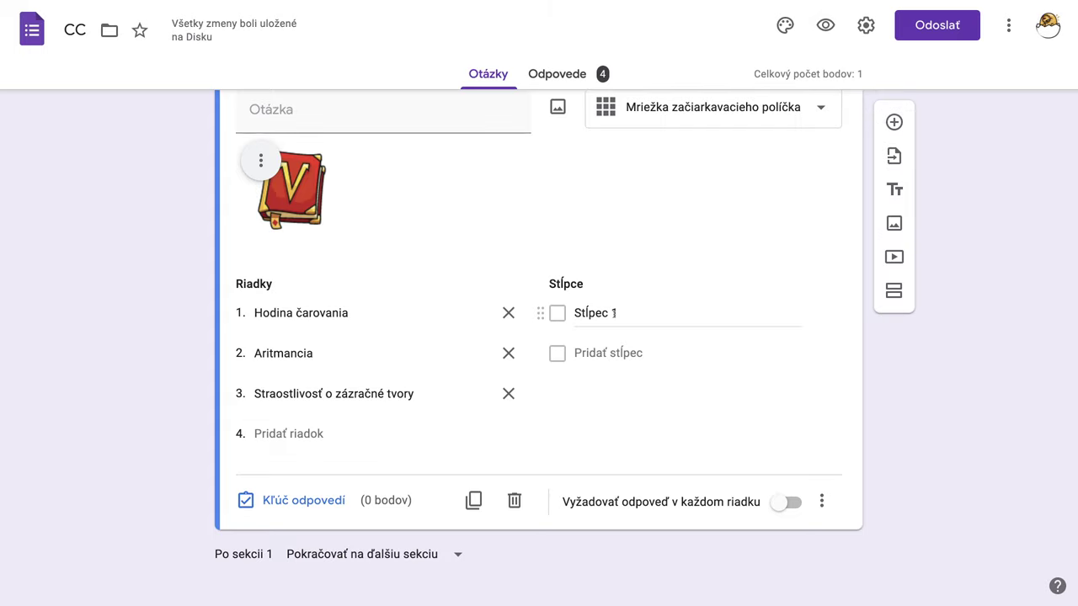
Name the checkbox grid's first column "Pondelok" and add a second column "Utorok".
click(614, 313)
text(Po)
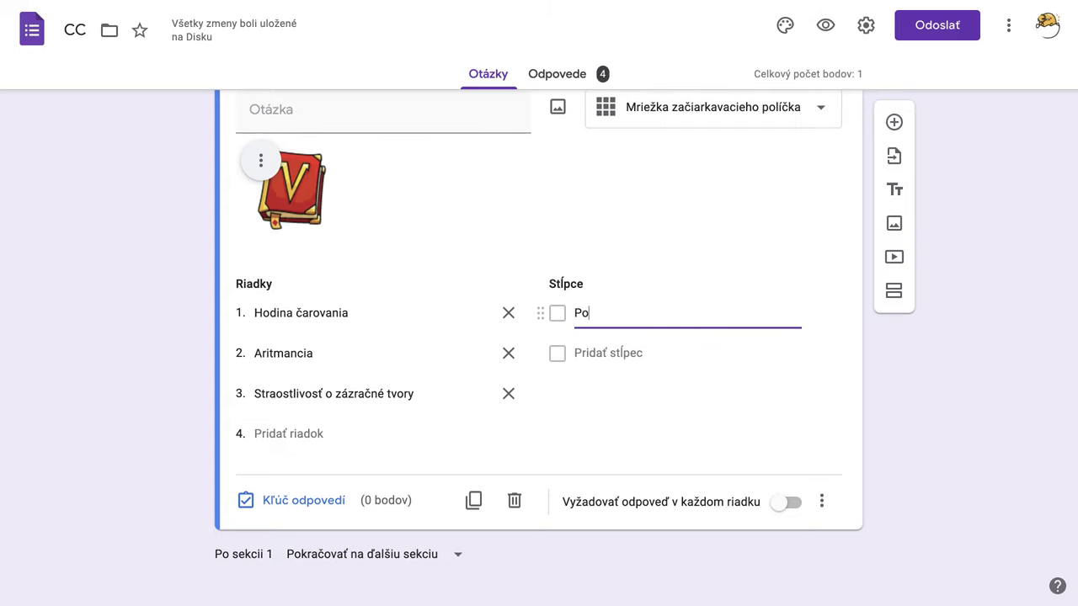
text(ndelo)
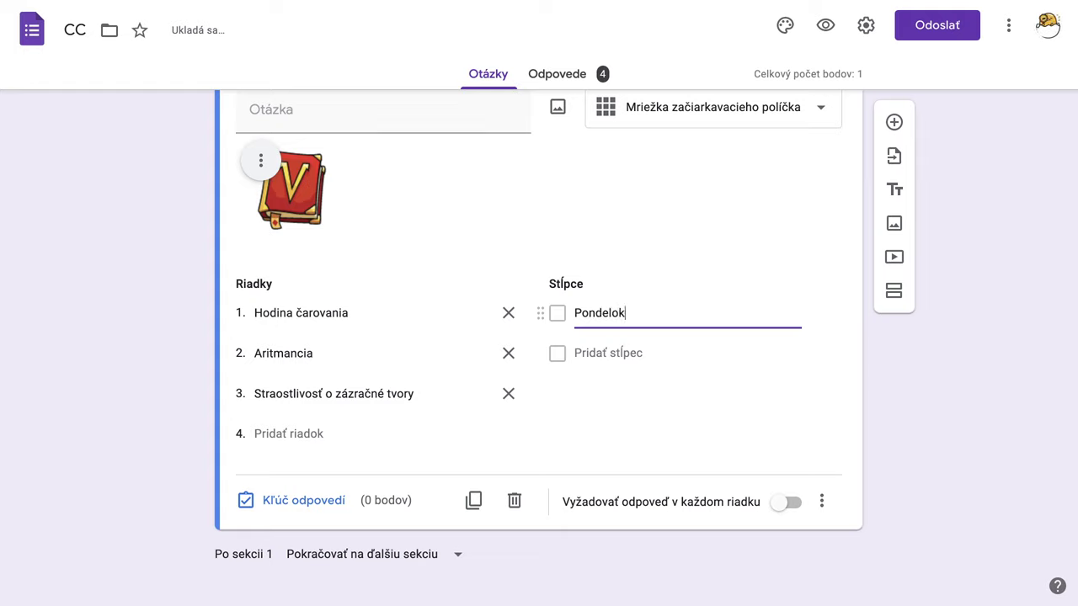
text(k)
click(587, 353)
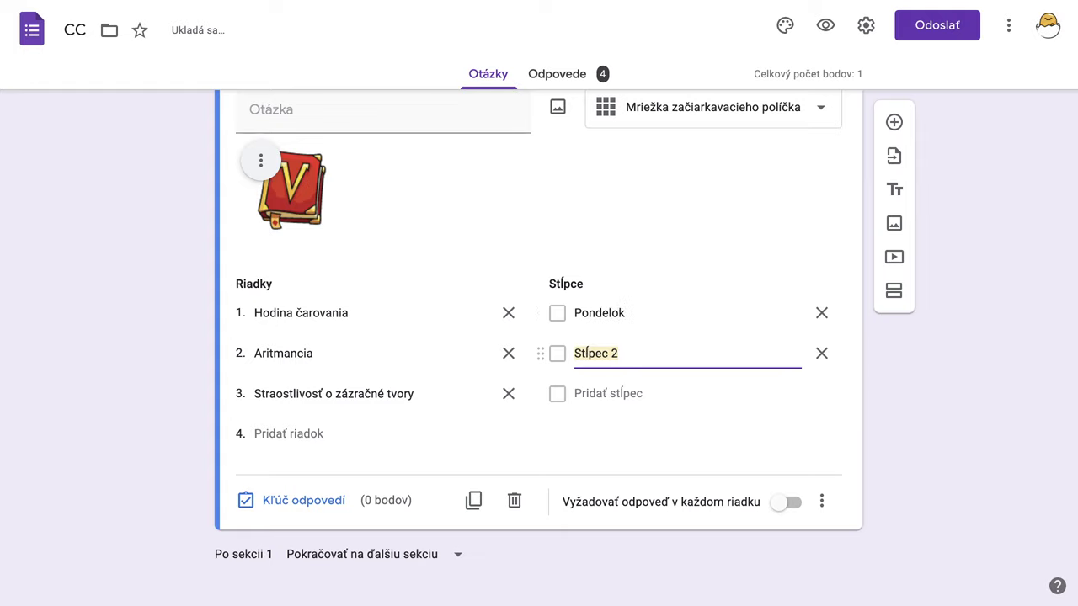
text(Utorok)
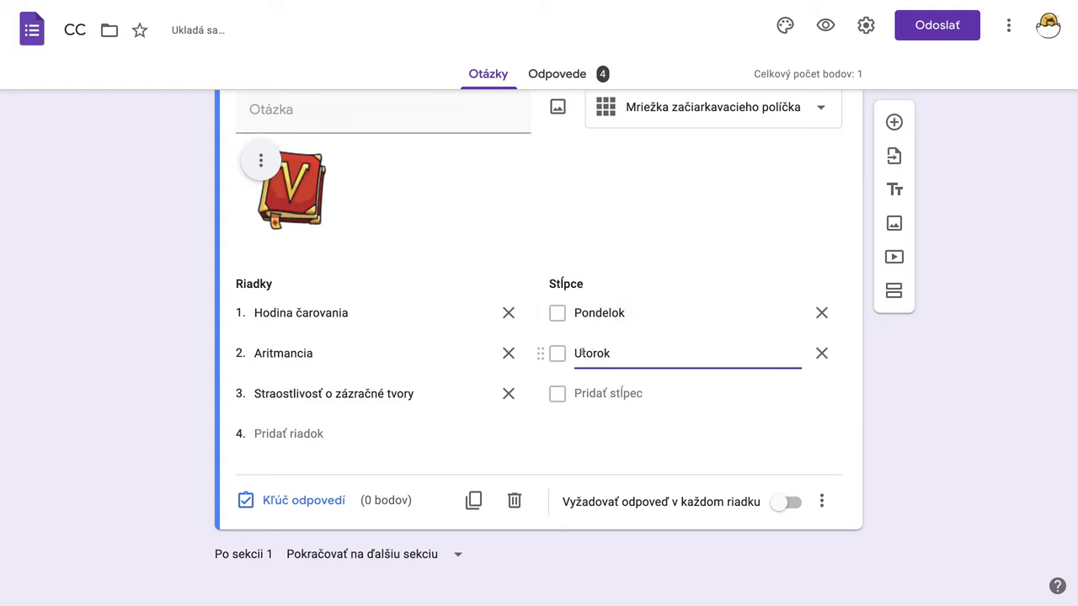
drag(539, 353, 548, 310)
Add the columns "Streda", "Štvrtok" and "Piatok" to the checkbox grid.
click(608, 393)
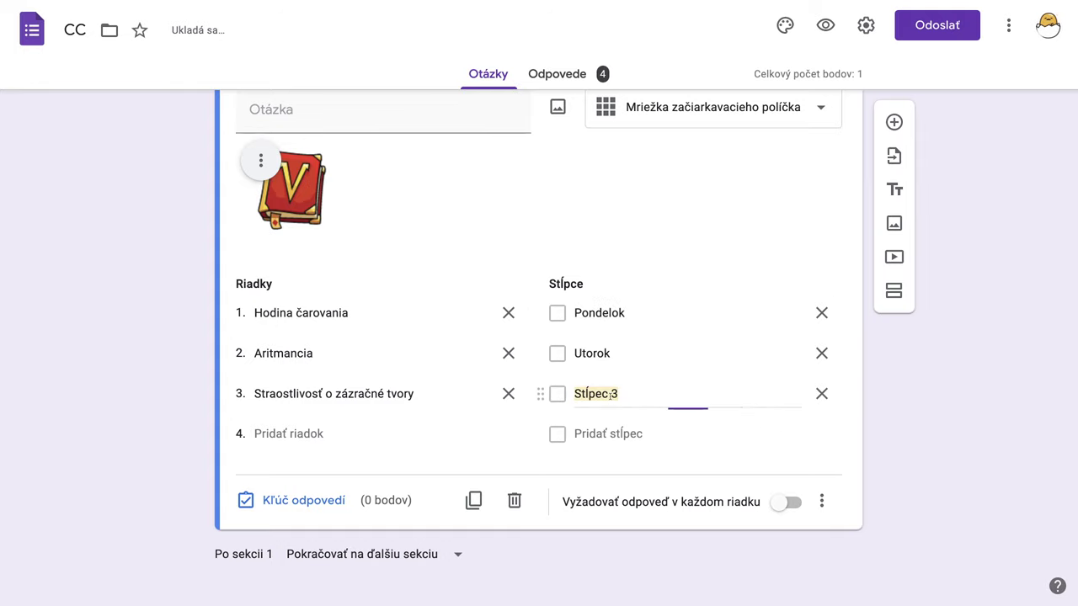
text(St)
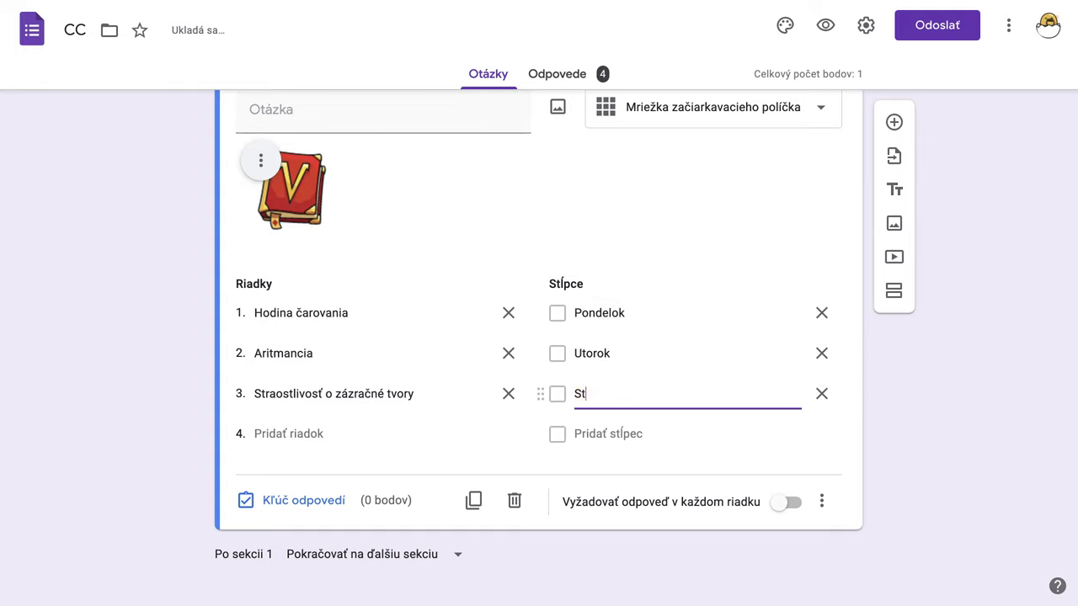
text(reda)
click(587, 434)
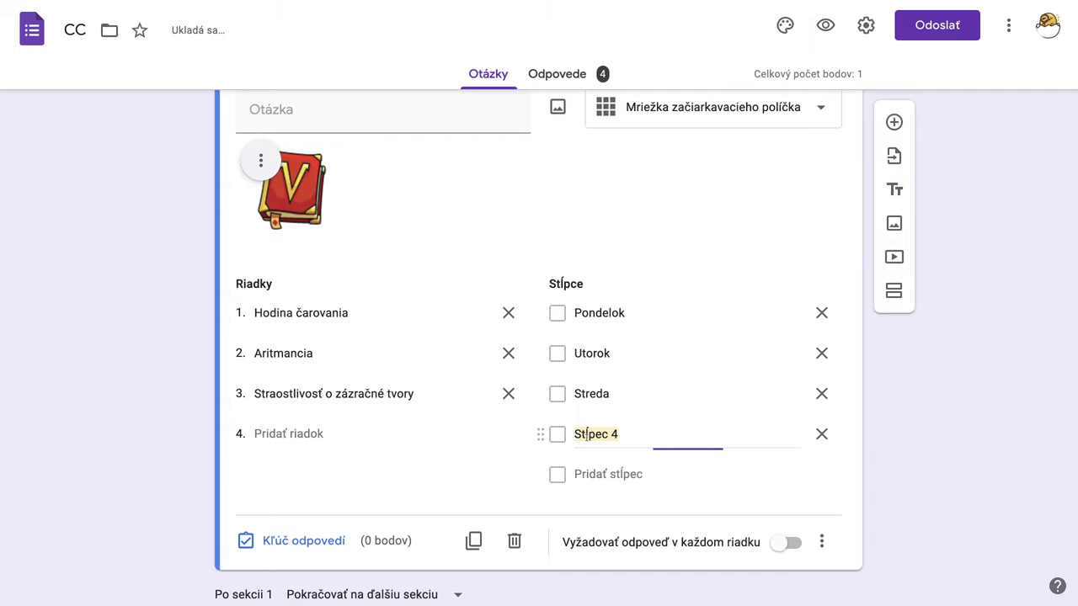
key(BackSpace)
text(Š)
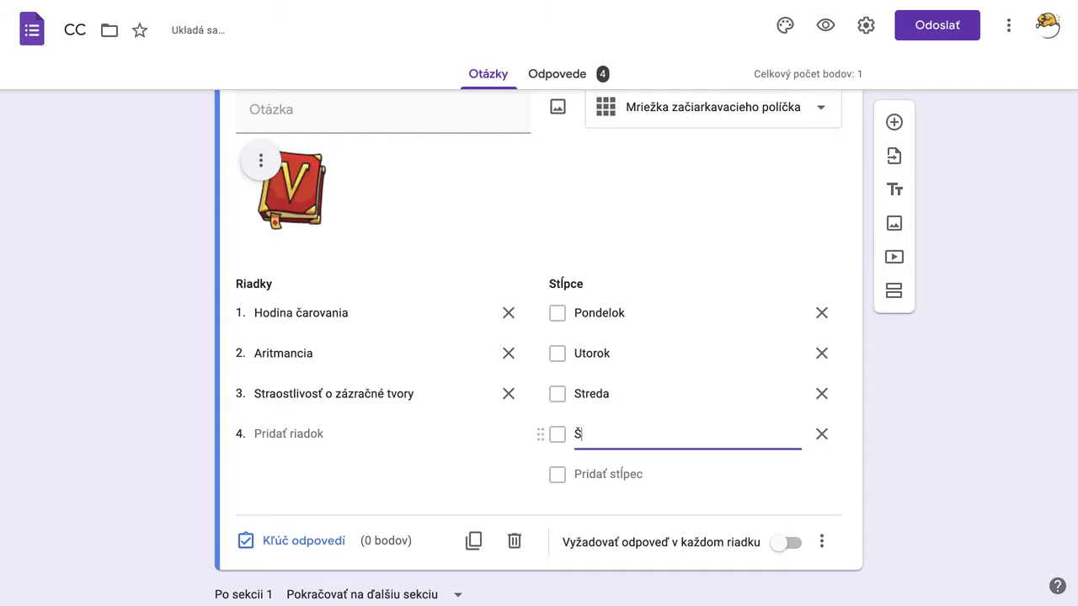
text(tvrtok)
click(587, 474)
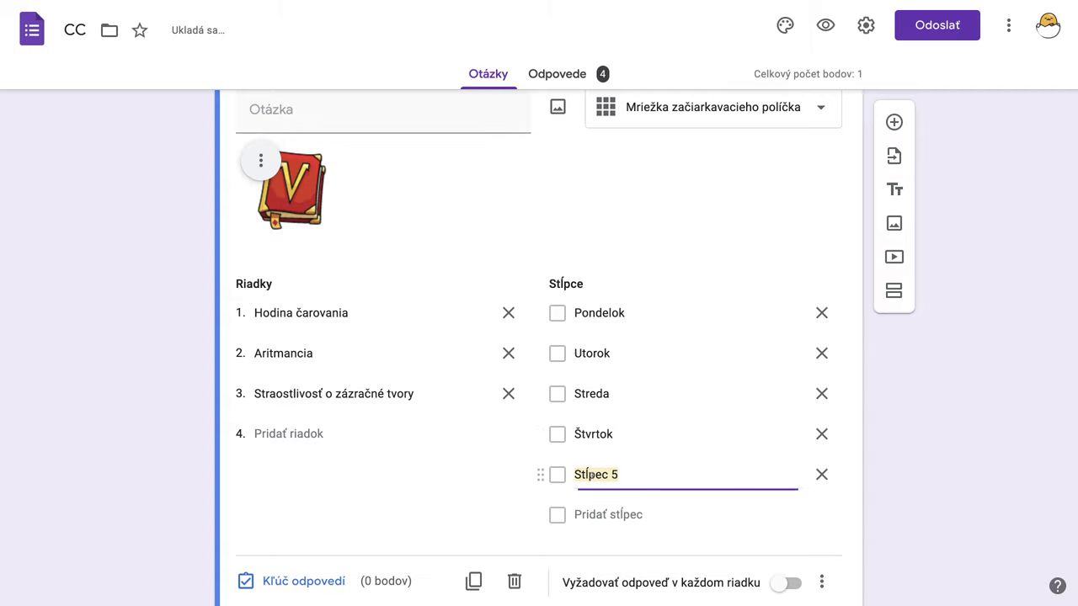
text(Piatok)
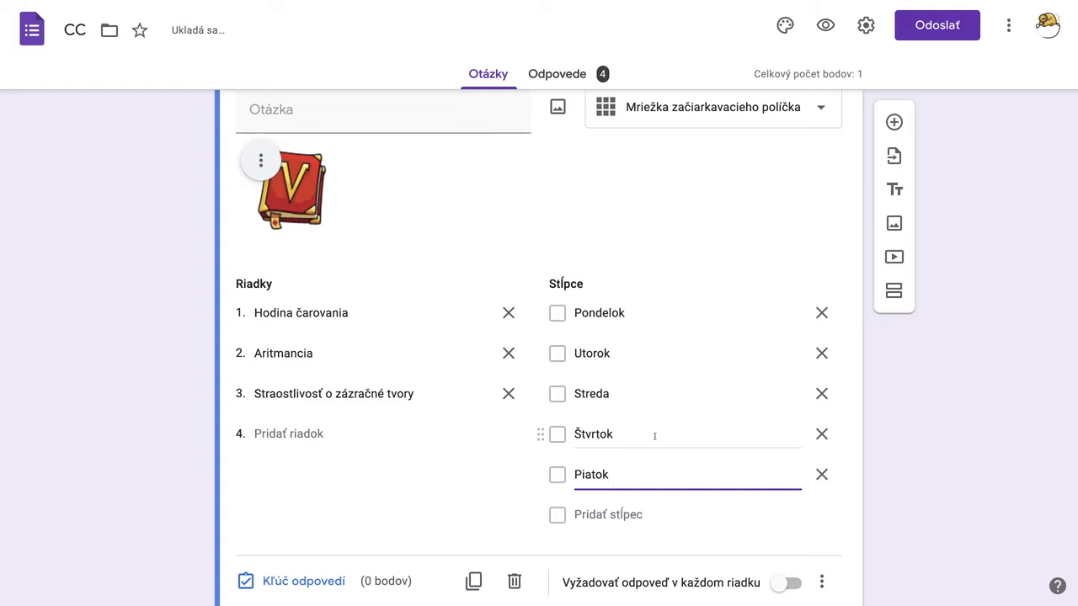
In the grid's answer key, mark Pondelok and Utorok for Hodina čarovania, Streda and Štvrtok for Aritmancia, and Piatok for the third row.
click(311, 583)
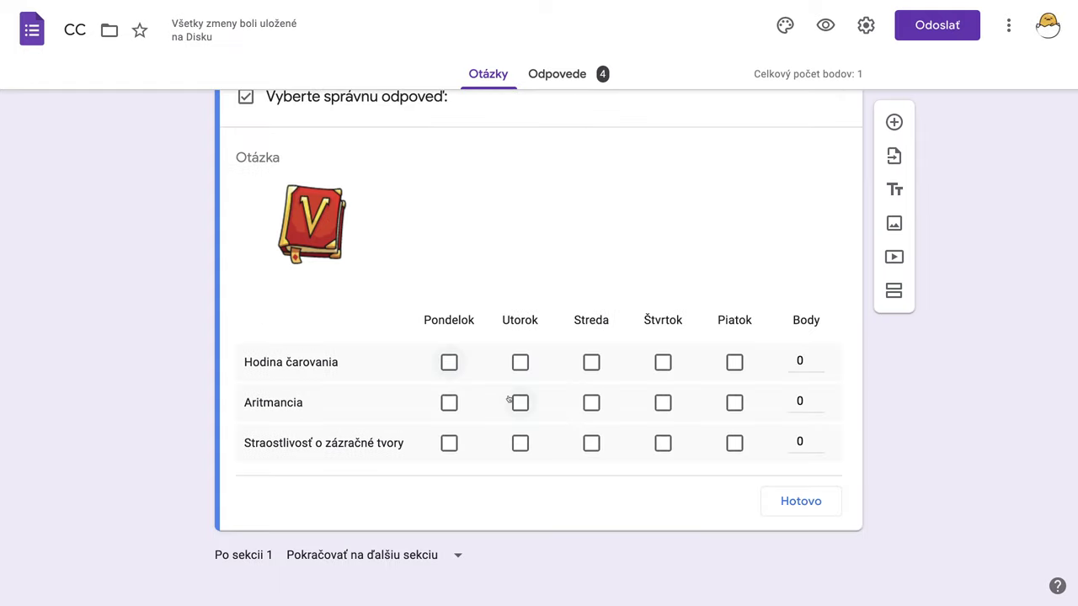
click(450, 364)
click(520, 342)
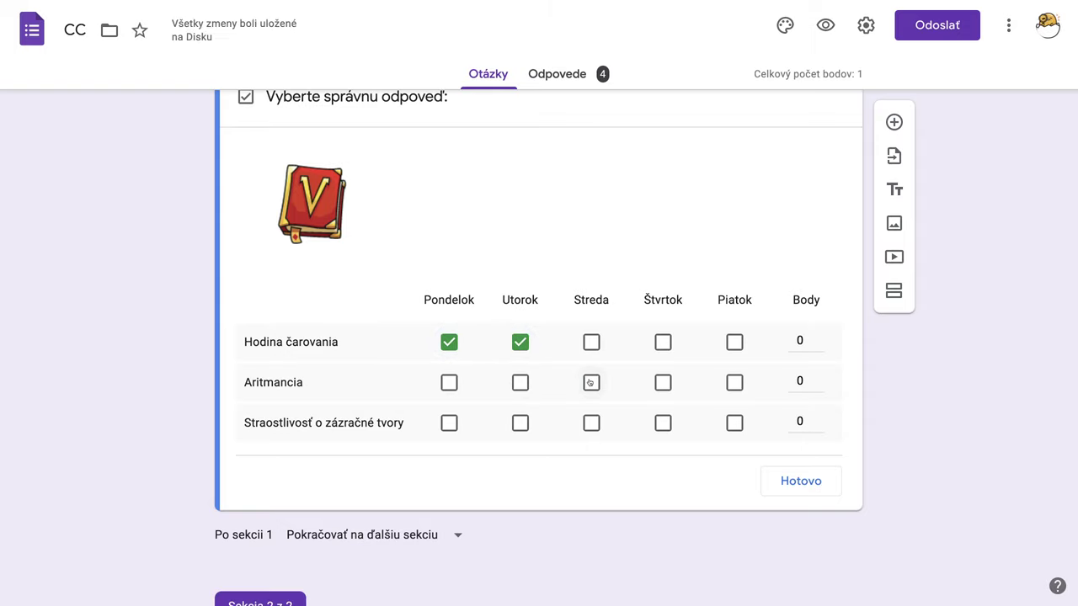
click(590, 381)
click(664, 383)
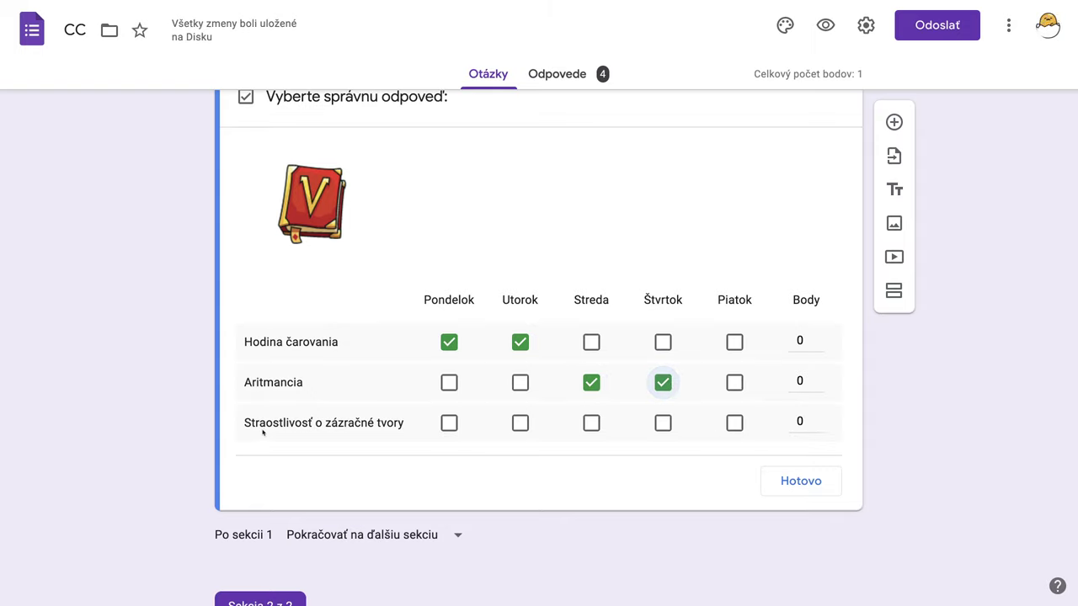
click(736, 423)
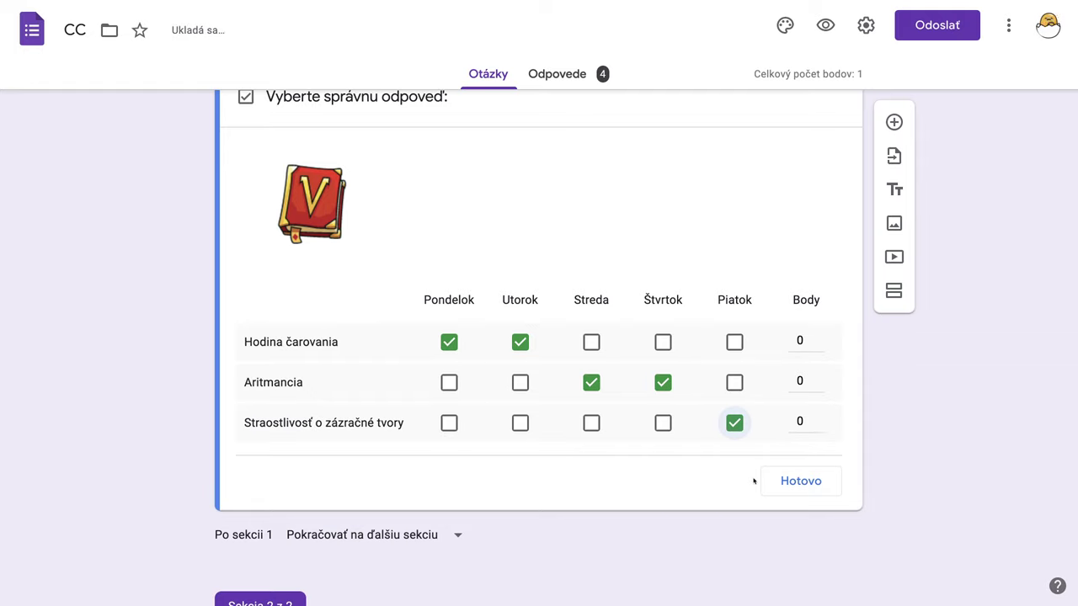
Assign 2 points each to Hodina čarovania and Aritmancia and 1 point to the third row, and finish the answer key.
scroll(766, 467, up, 1)
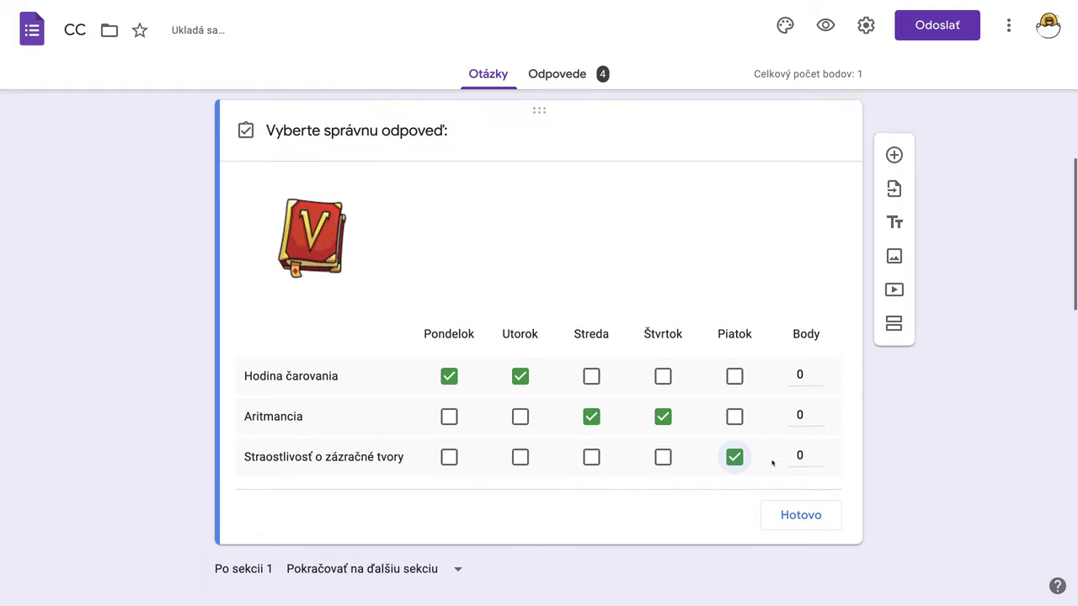
click(817, 414)
click(817, 413)
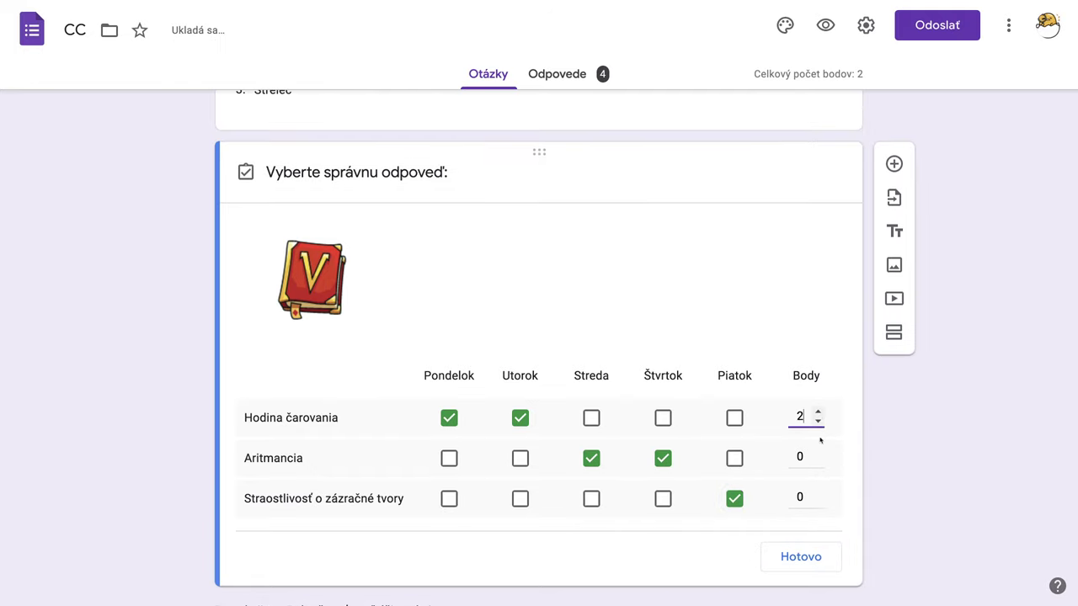
click(818, 453)
click(818, 453)
click(817, 494)
scroll(939, 488, down, 3)
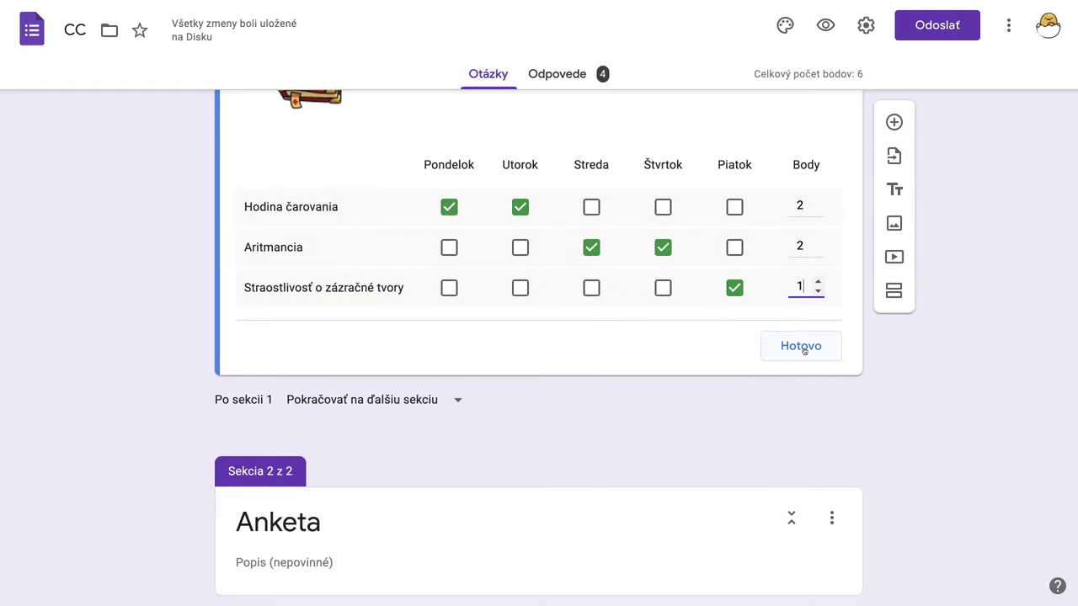
click(803, 347)
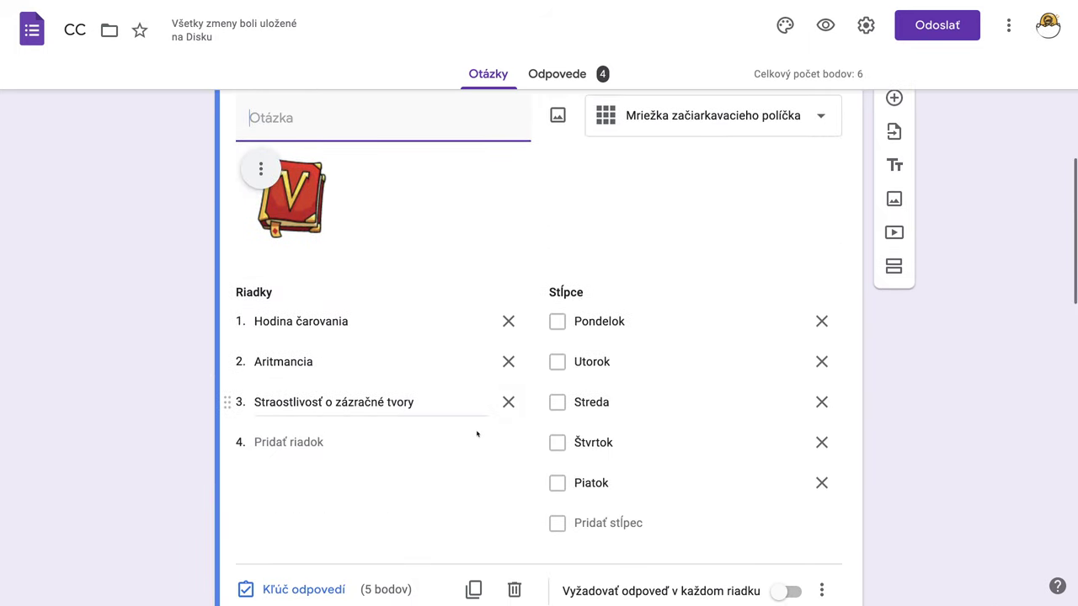
Correct the spelling of the grid's third row to "Starostlivosť o zázračné tvory".
click(280, 388)
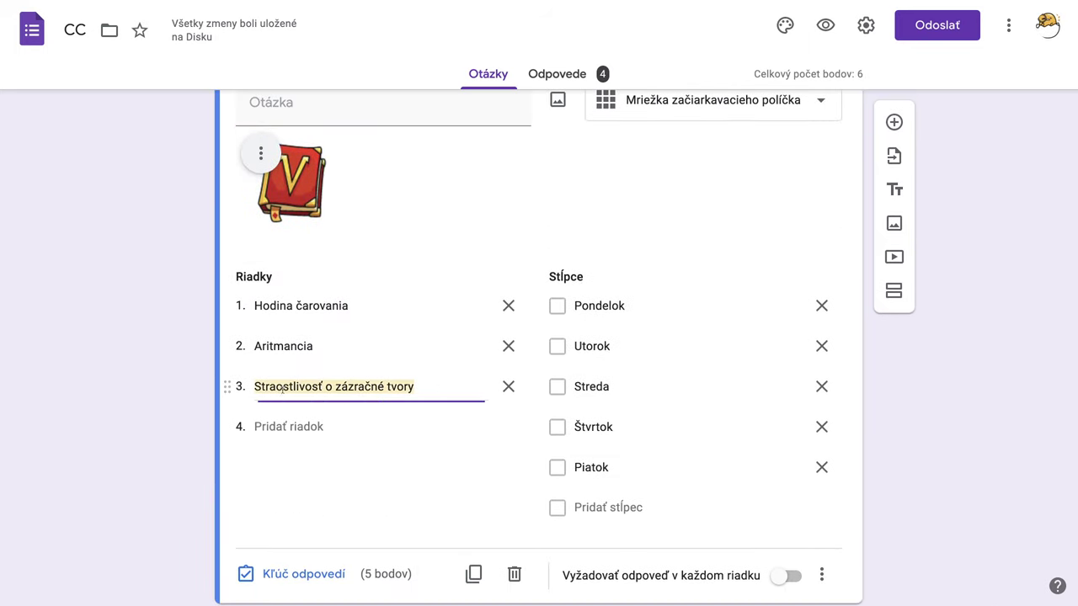
click(277, 386)
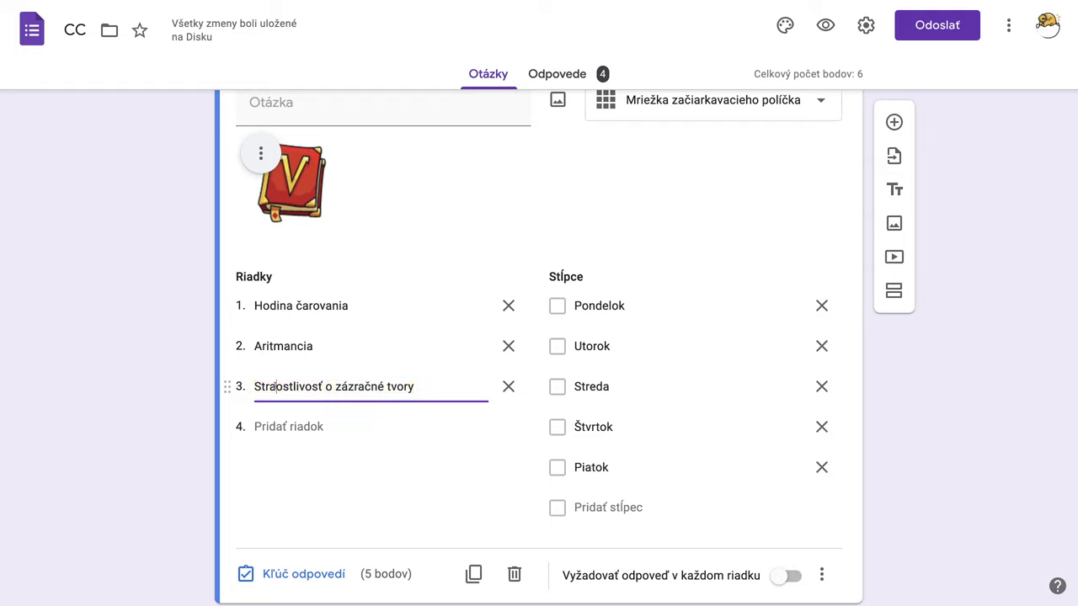
key(BackSpace)
key(BackSpace)
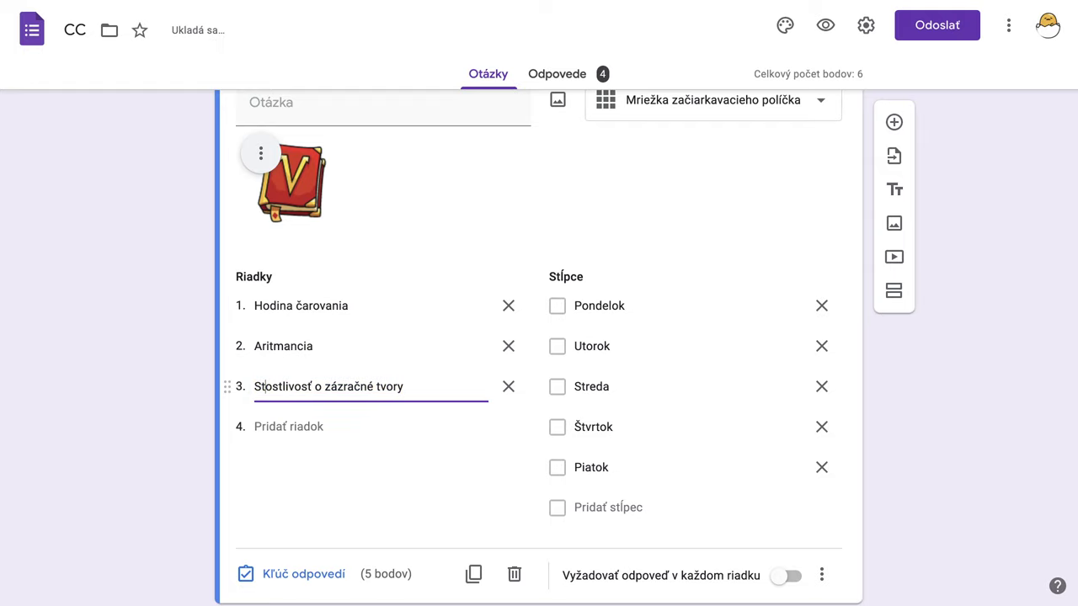
text(ar)
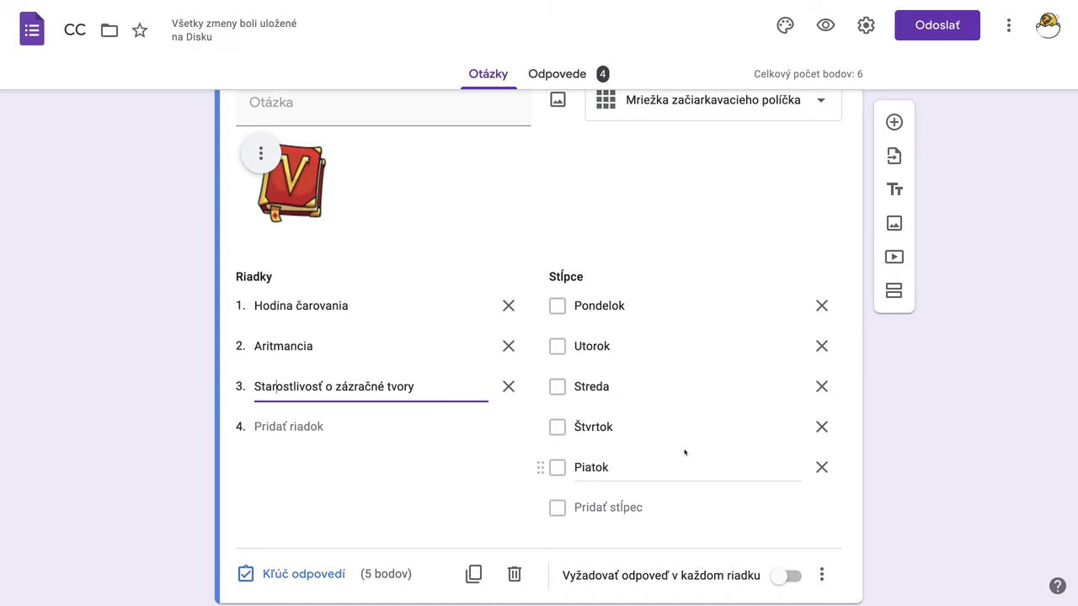
Open the "Aký je tento učiteľ?" grid question in the Anketa section and check its setting for requiring a response in each row.
scroll(686, 450, down, 1)
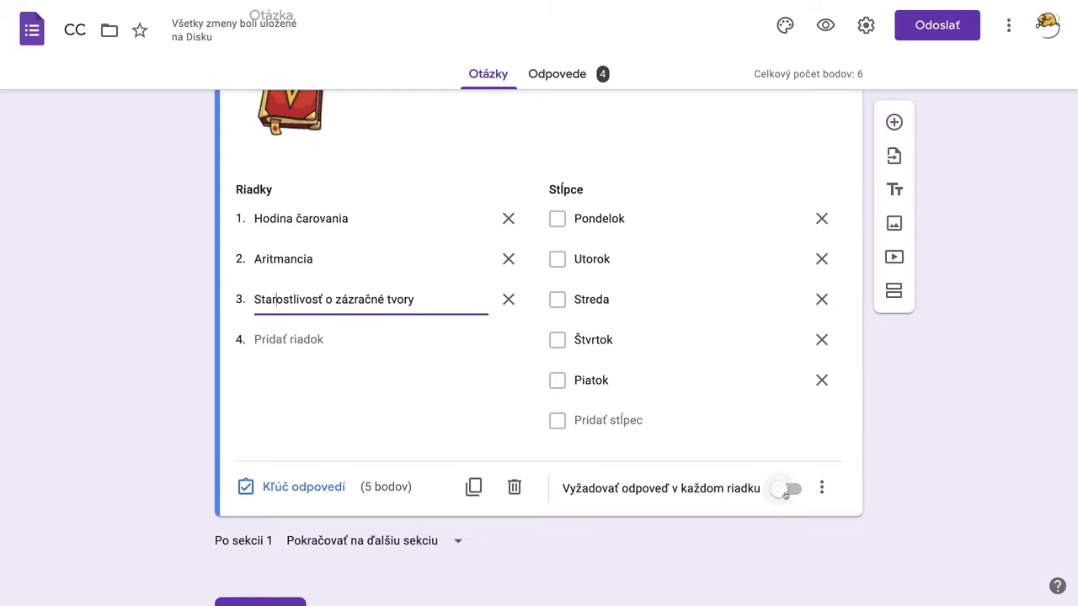
scroll(770, 478, up, 4)
scroll(765, 474, up, 5)
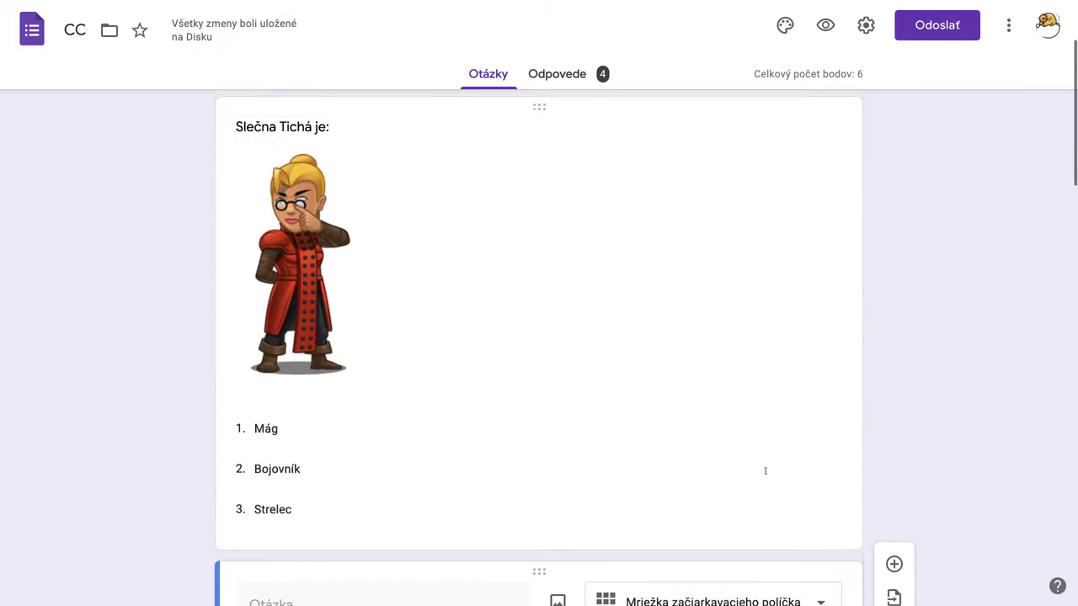
scroll(766, 472, down, 7)
scroll(765, 471, down, 11)
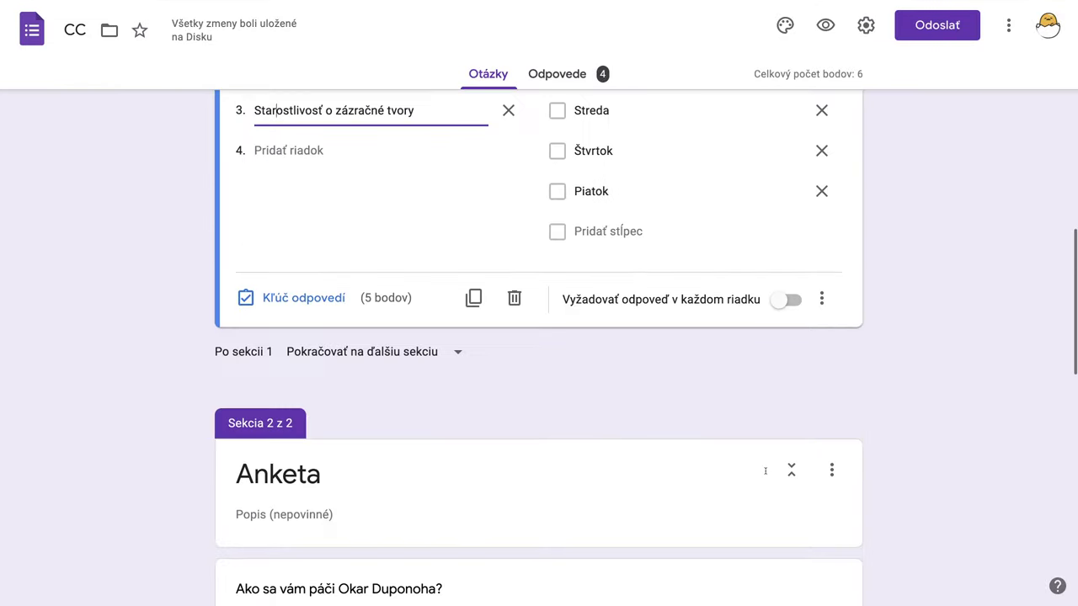
scroll(765, 474, down, 4)
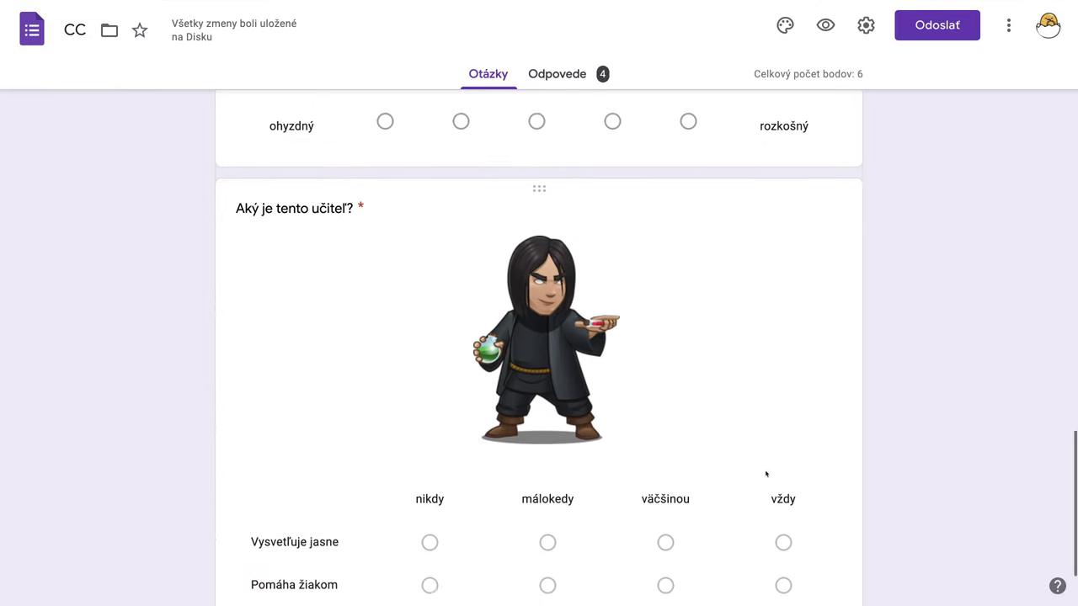
click(758, 476)
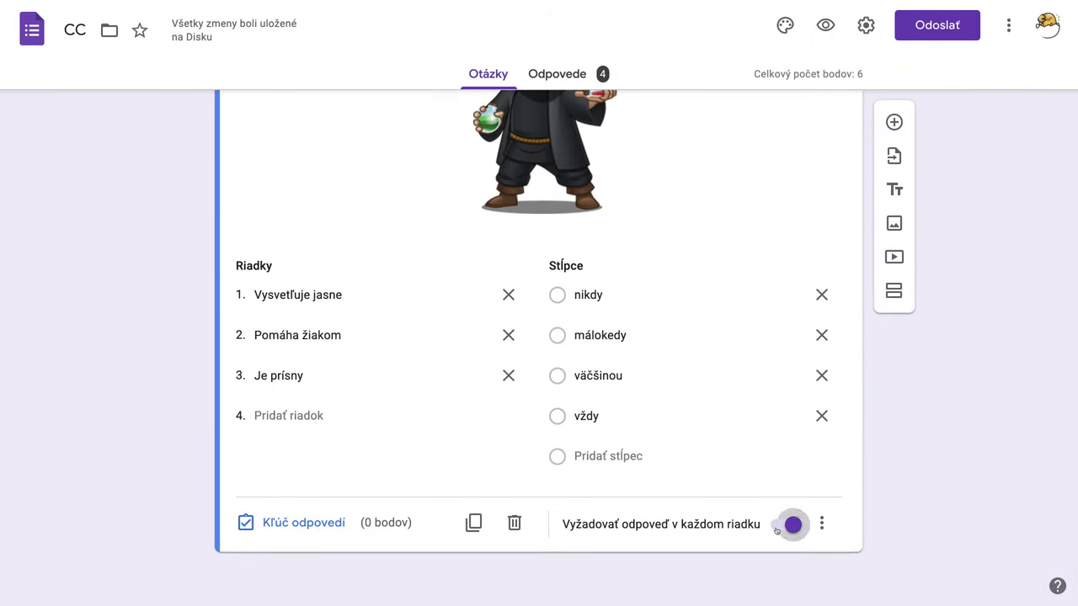
Turn off the required response in each row for the "Aký je tento učiteľ?" grid question.
click(787, 524)
Require a response in each row of the weekday checkbox grid question and shuffle its row order.
scroll(690, 455, up, 5)
scroll(690, 455, up, 8)
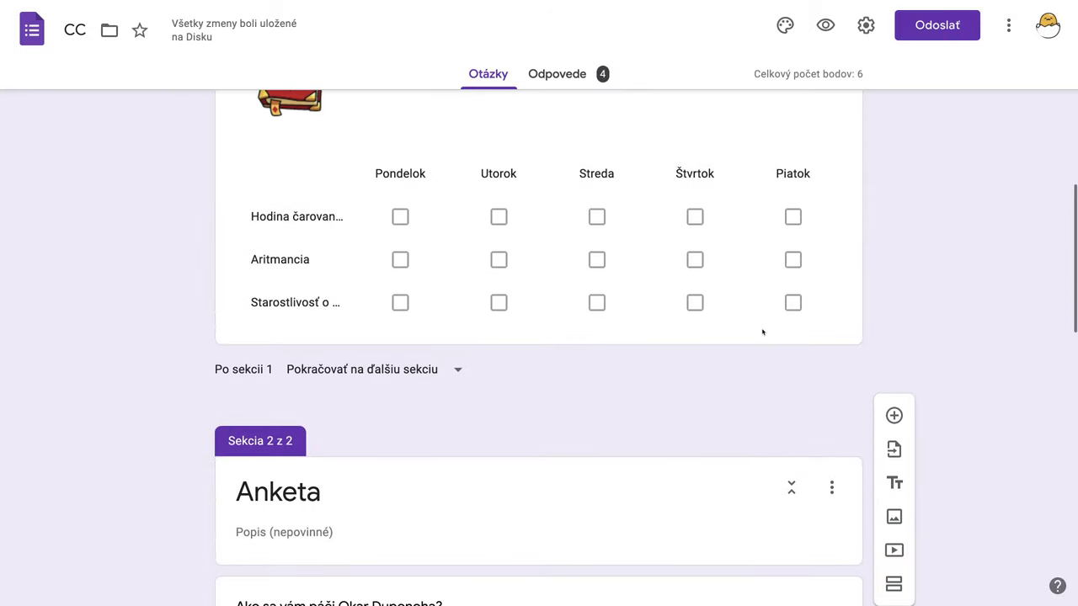
click(763, 331)
click(797, 497)
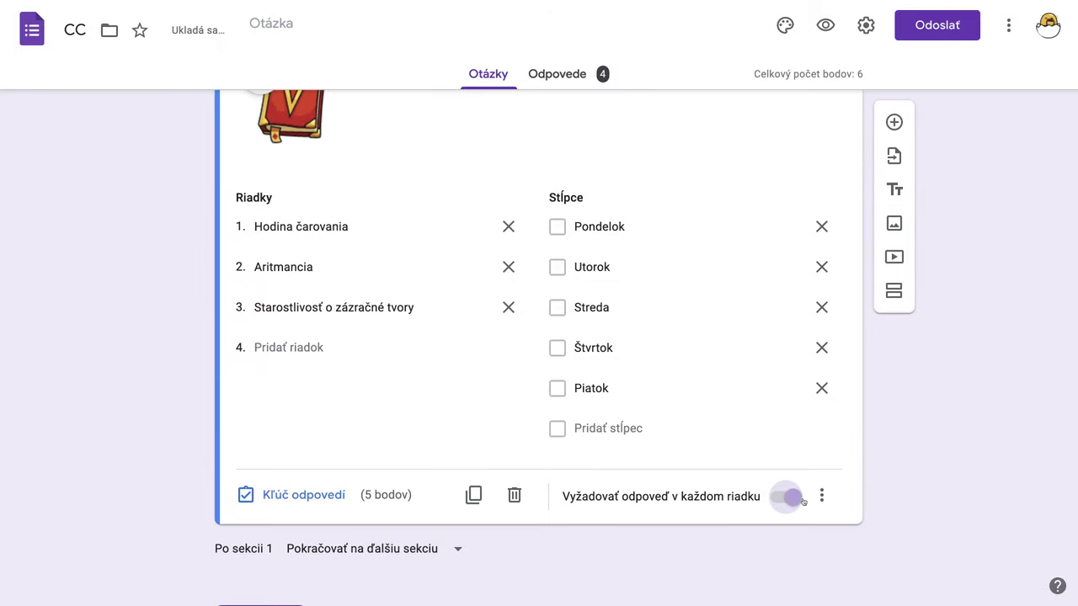
click(822, 497)
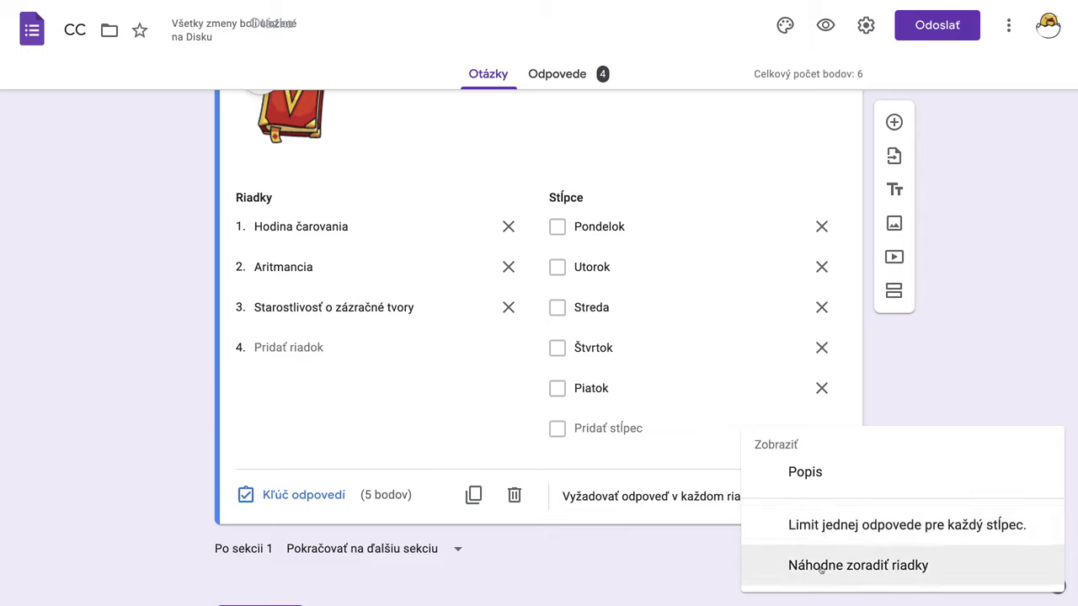
click(821, 569)
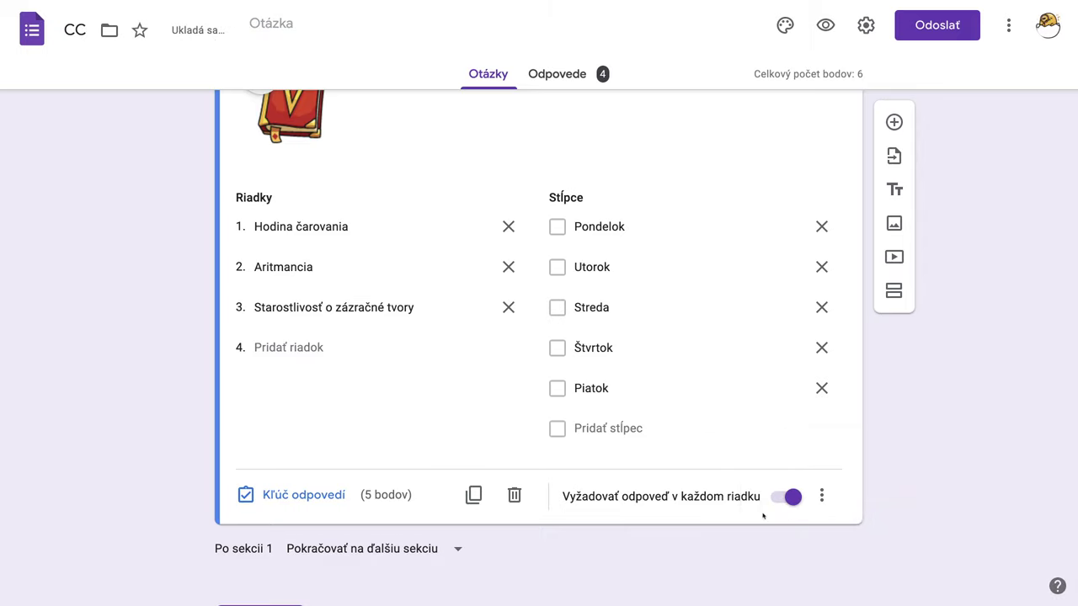
In the form preview, mark Pondelok and Utorok for Aritmancia, Utorok through Štvrtok for Starostlivosť o zázračné tvory, and Piatok for Hodina čarovania.
click(823, 29)
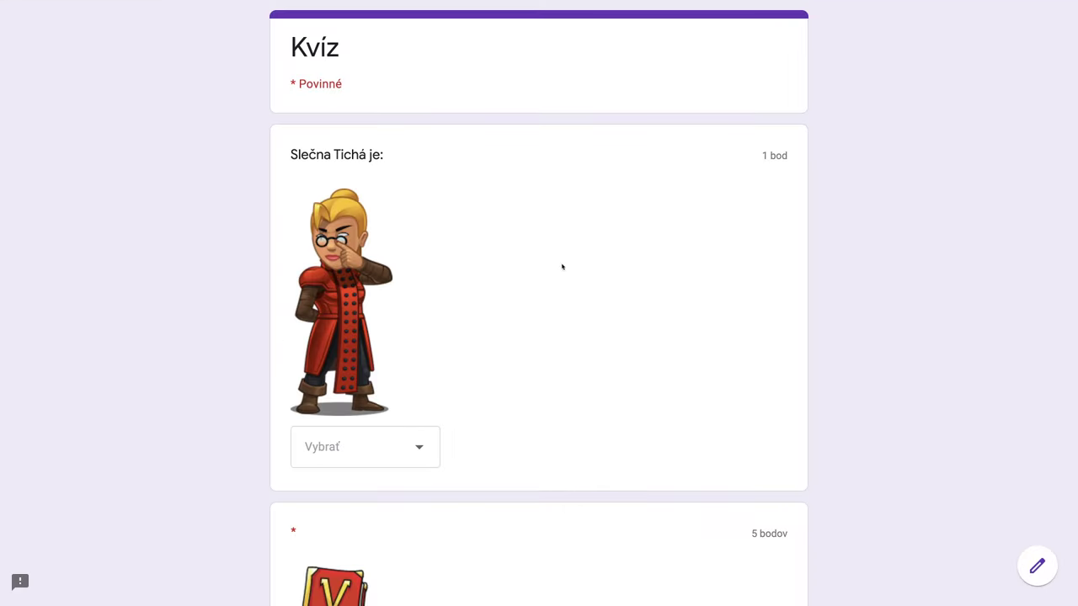
scroll(523, 318, down, 3)
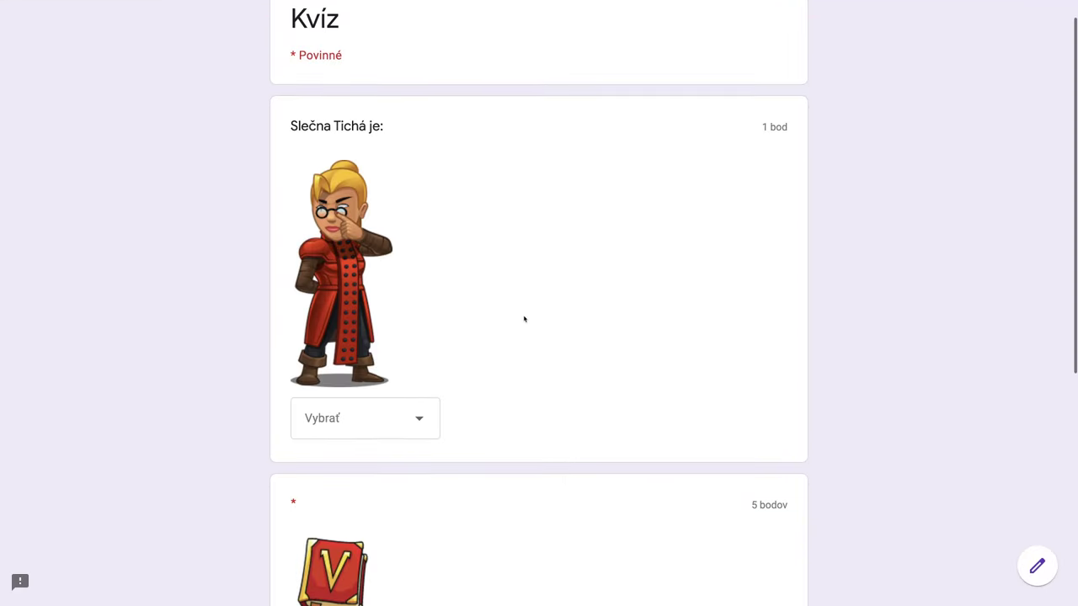
scroll(523, 318, down, 3)
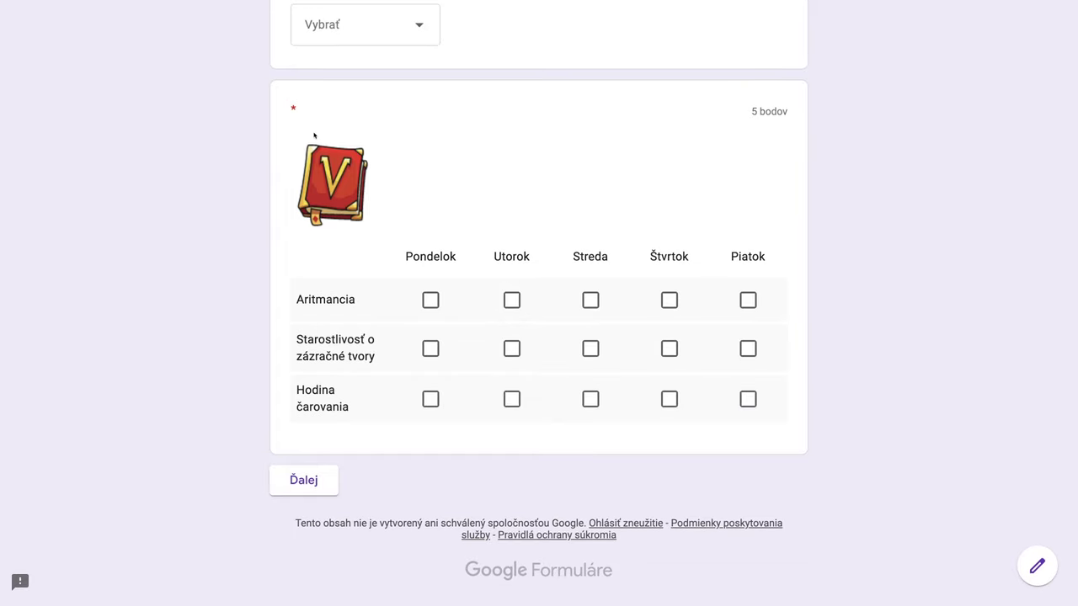
click(430, 301)
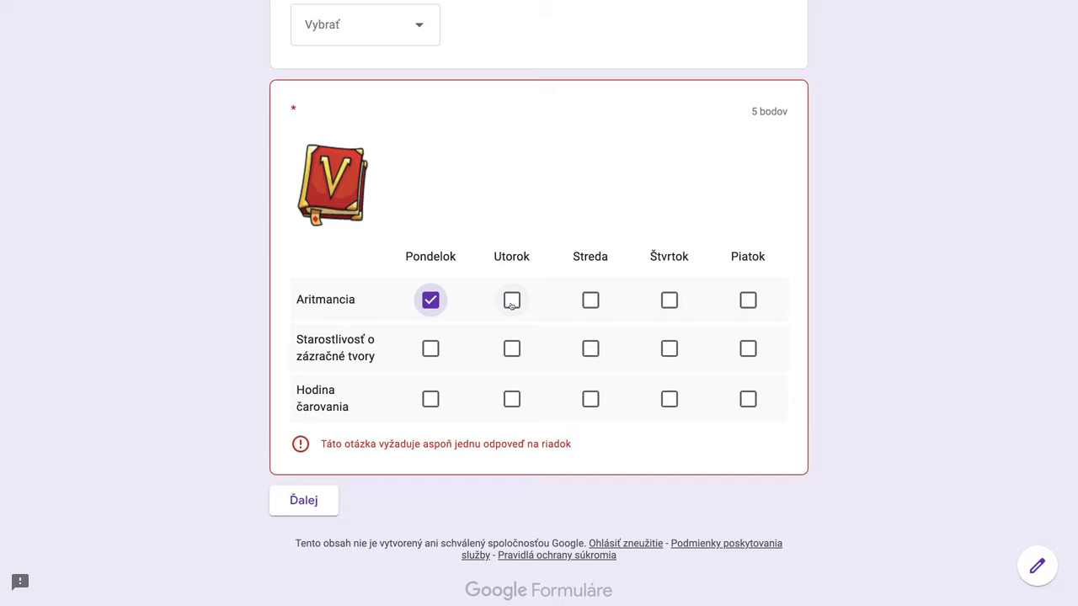
click(511, 302)
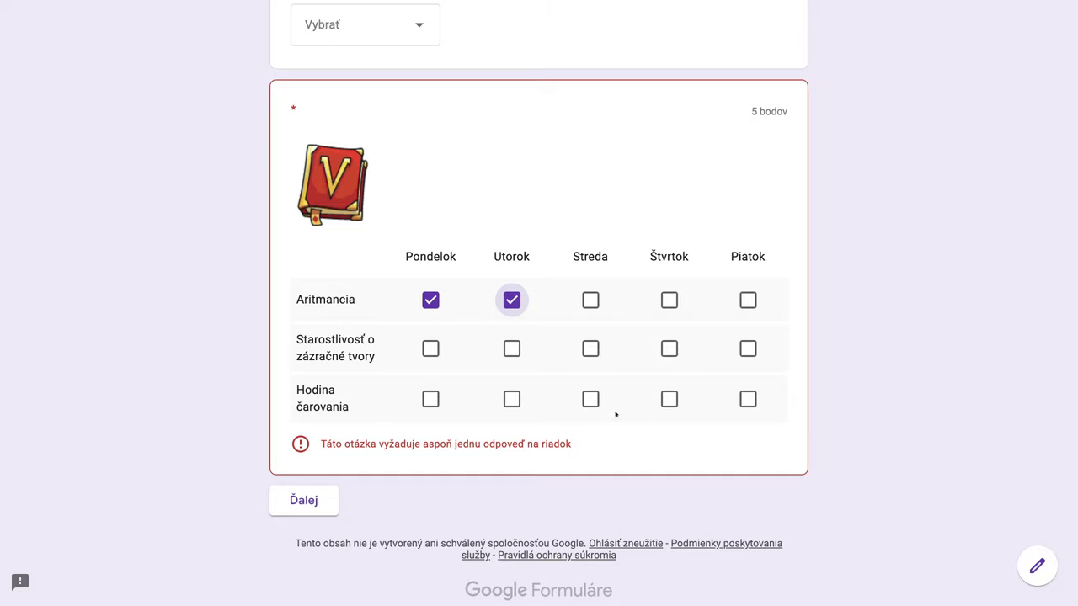
click(512, 352)
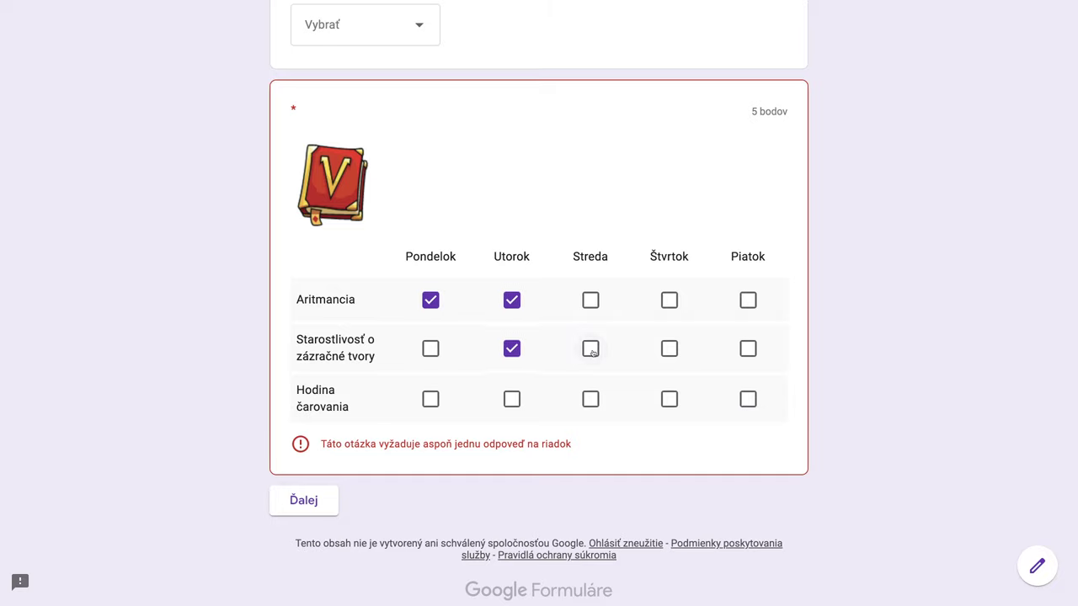
click(590, 352)
click(671, 351)
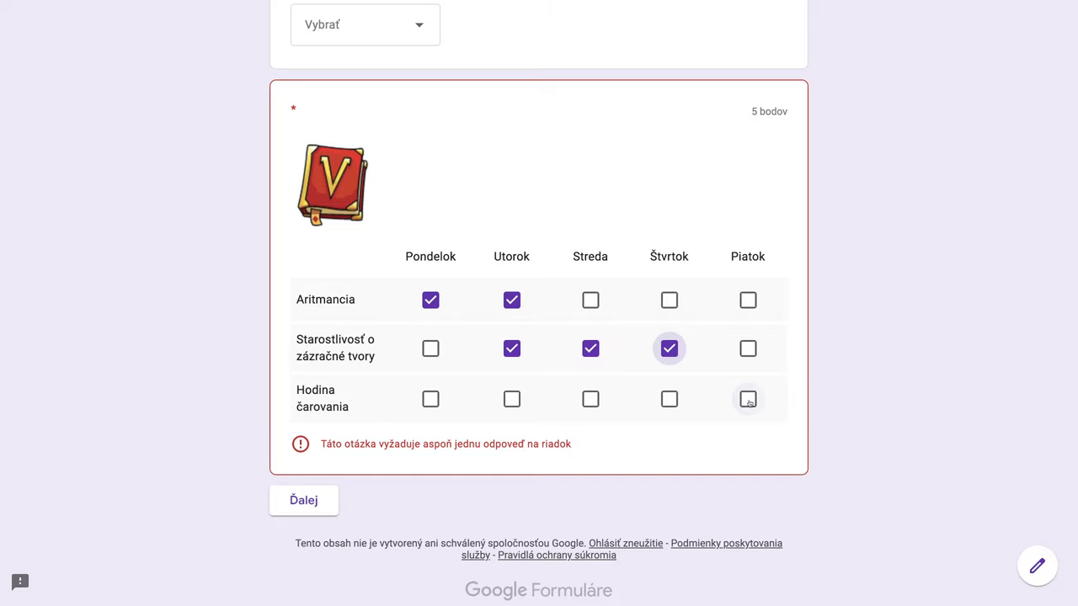
click(748, 400)
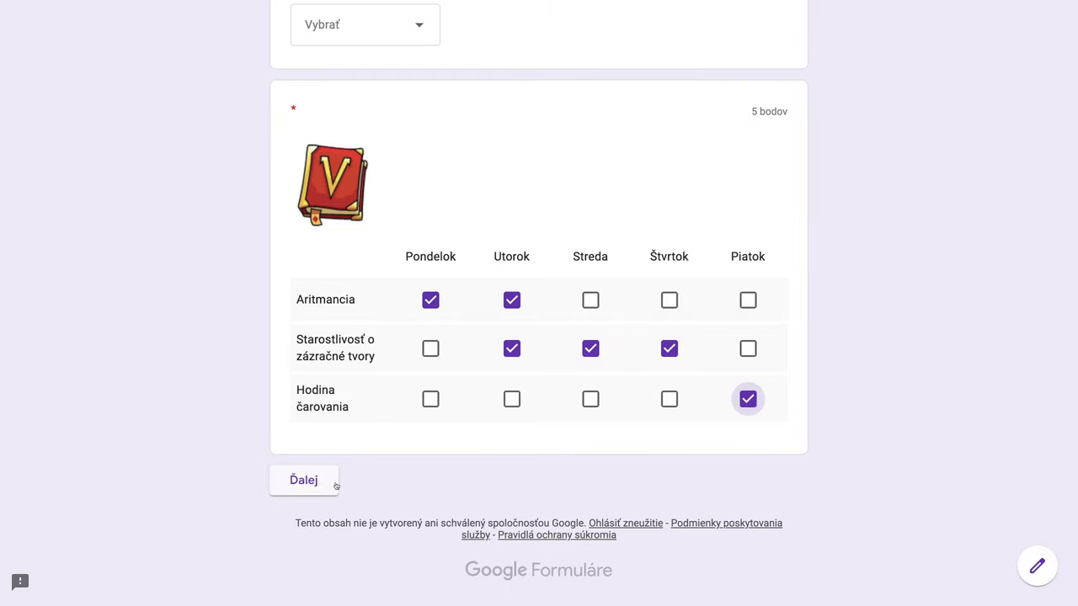
Continue to the Anketa section of the previewed form and look over its rating scale and teacher grid questions.
click(309, 483)
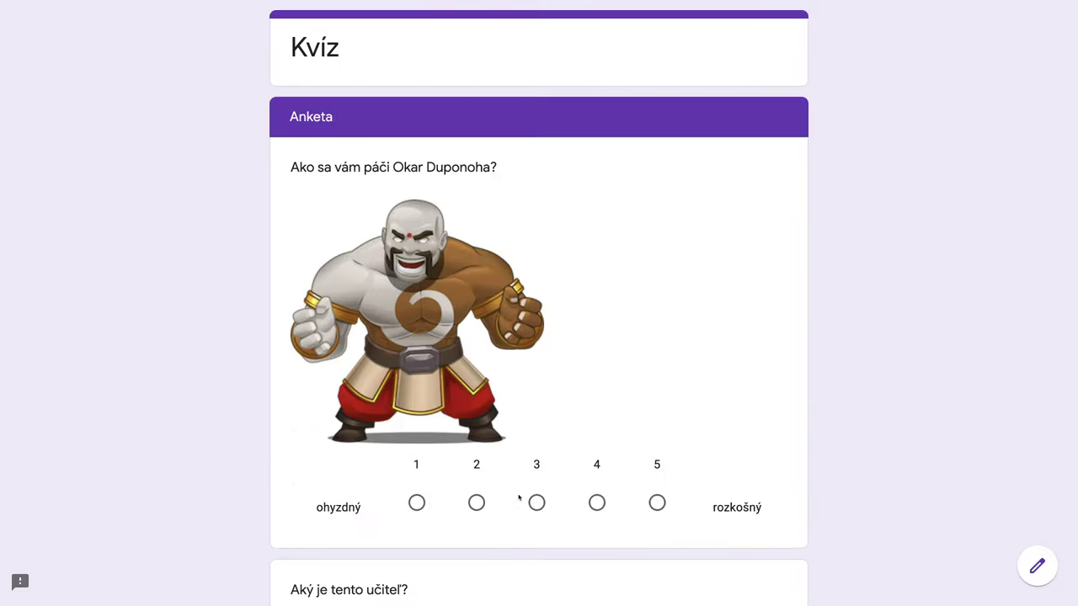
scroll(554, 496, down, 7)
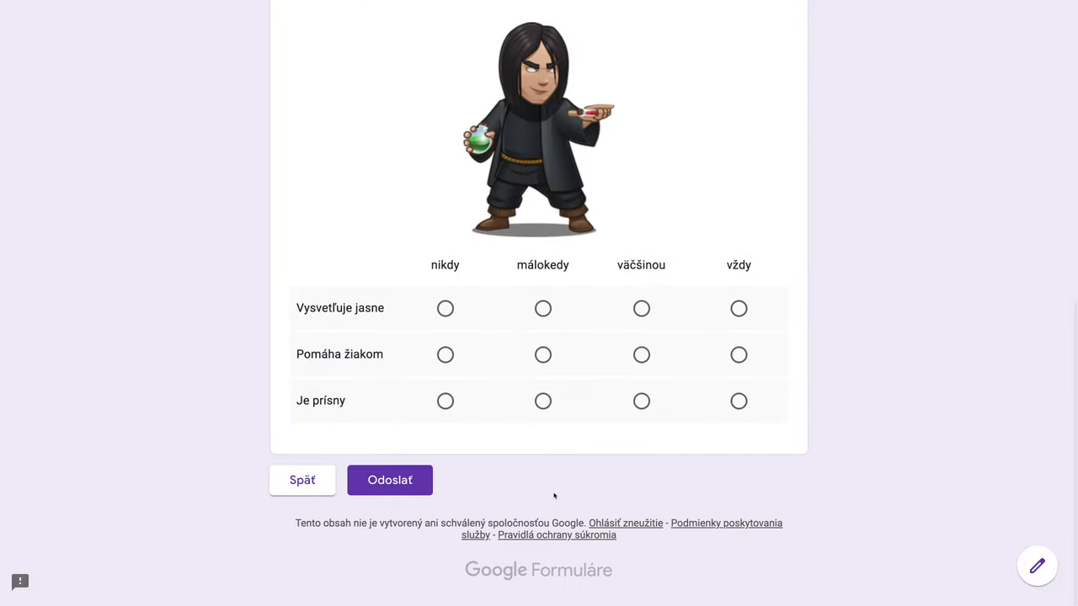
scroll(554, 496, up, 2)
scroll(554, 496, up, 5)
scroll(553, 493, down, 7)
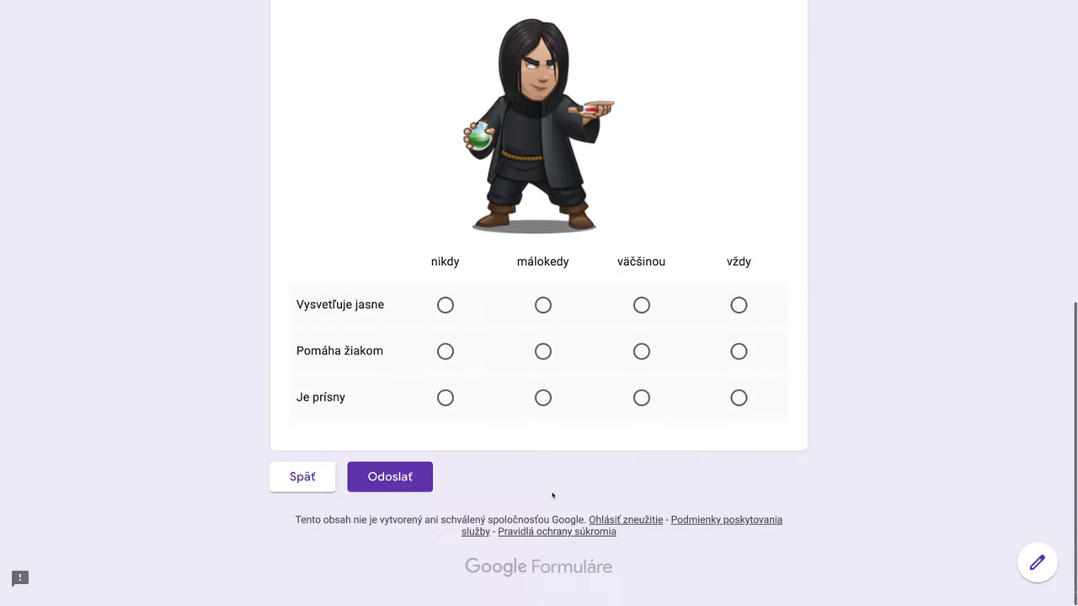
scroll(428, 496, up, 1)
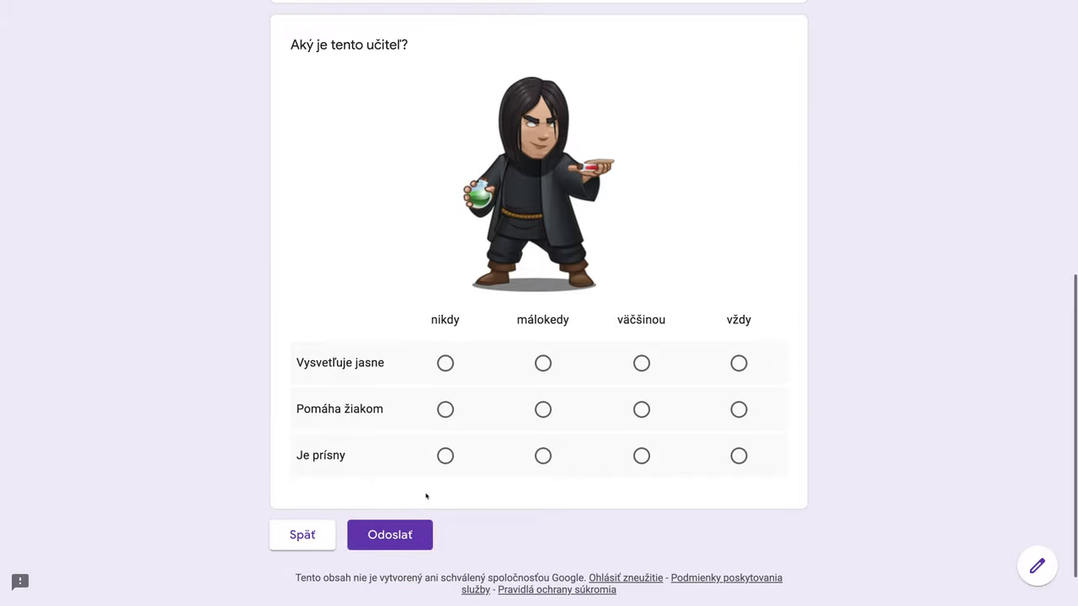
scroll(427, 496, up, 5)
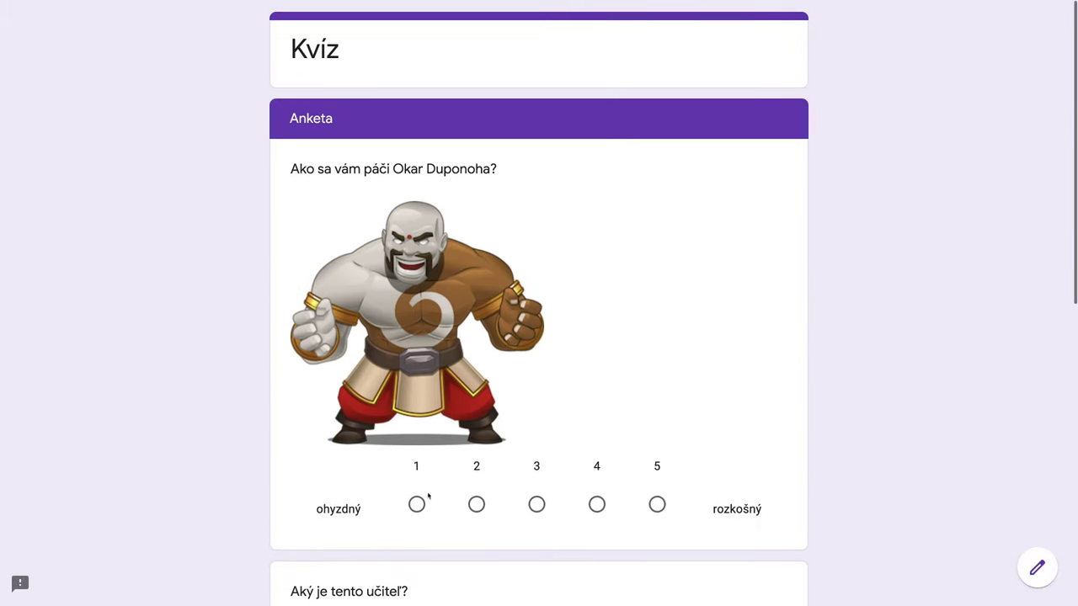
scroll(428, 496, down, 2)
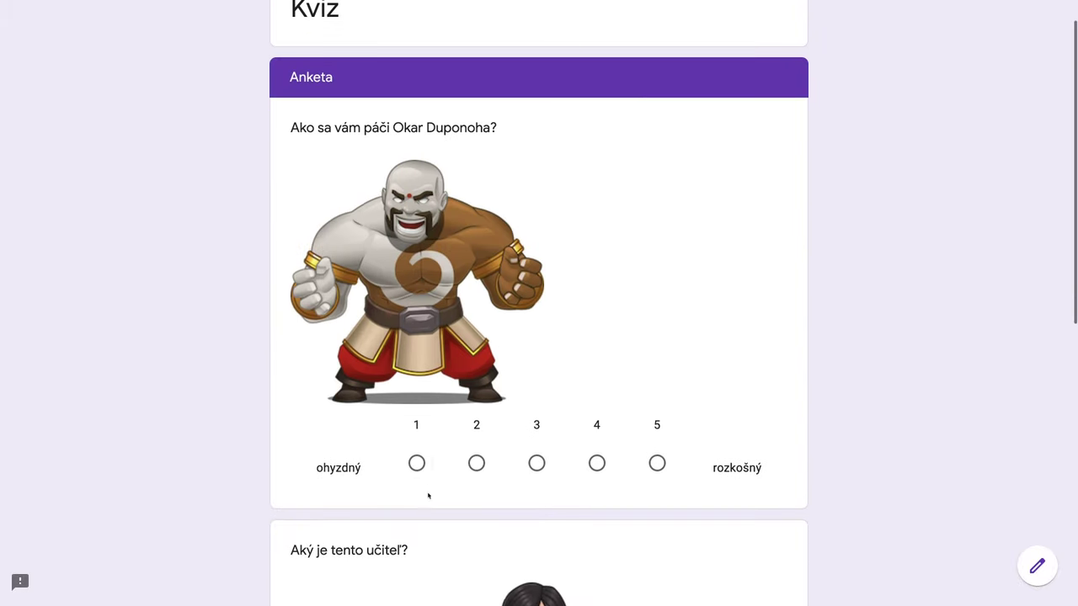
scroll(428, 496, down, 5)
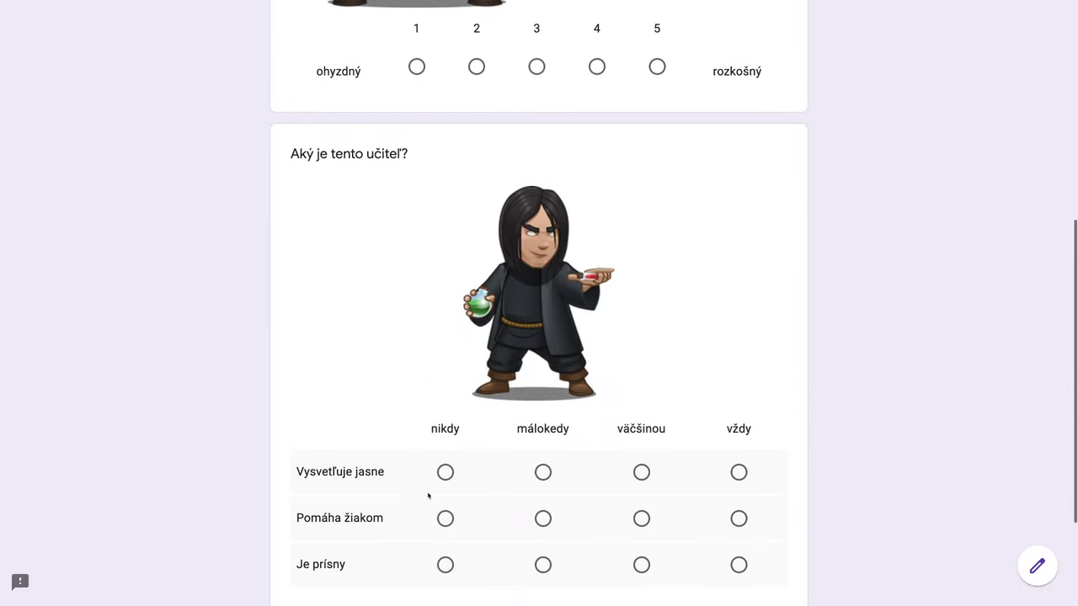
scroll(428, 496, down, 2)
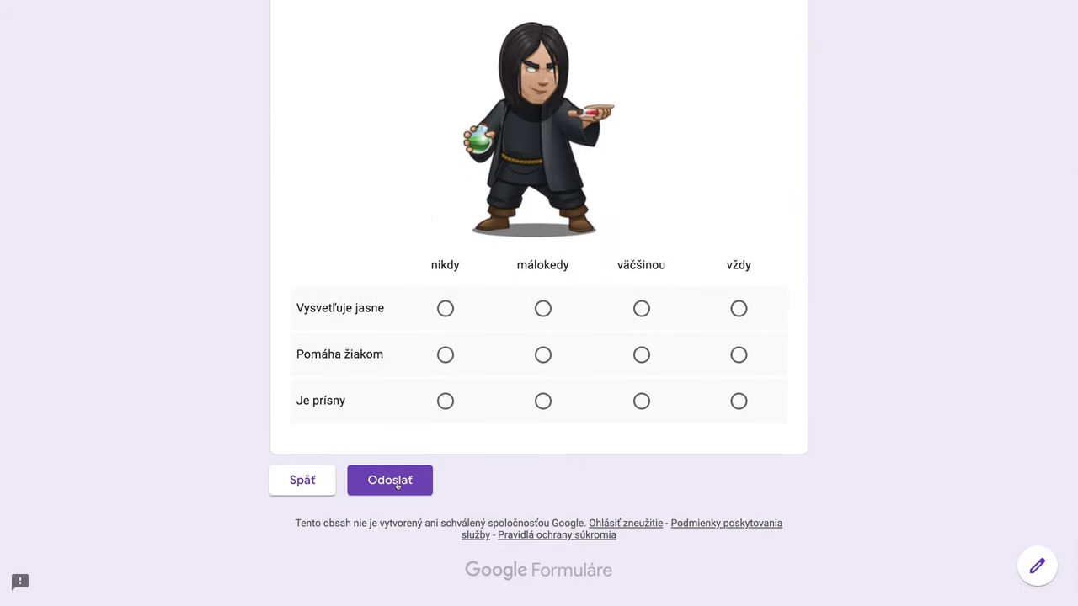
Submit the test response and examine the score and correct answers for the weekday grid question.
click(397, 485)
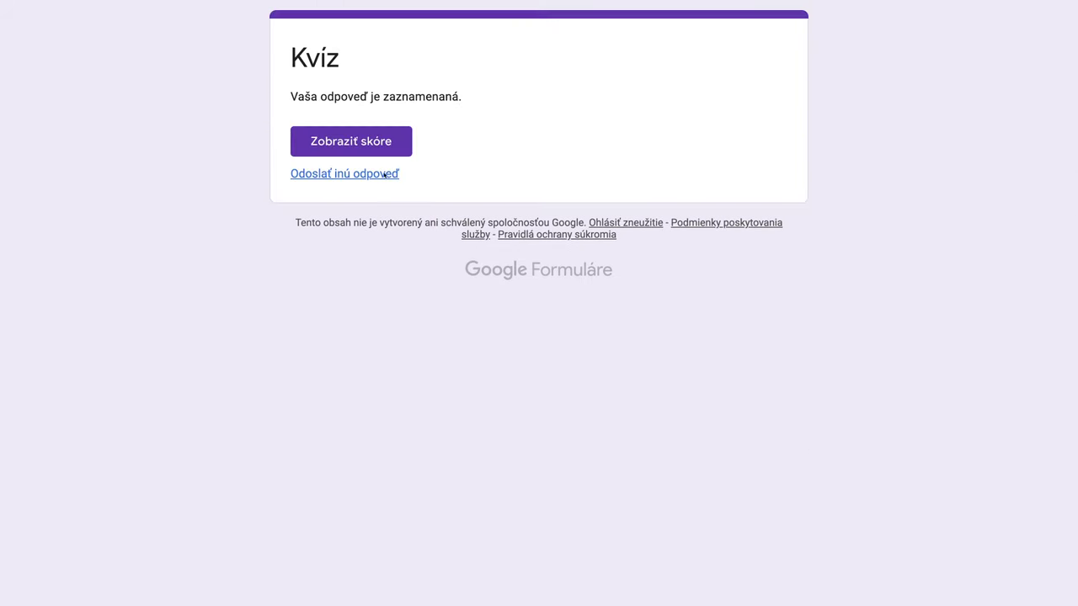
click(362, 143)
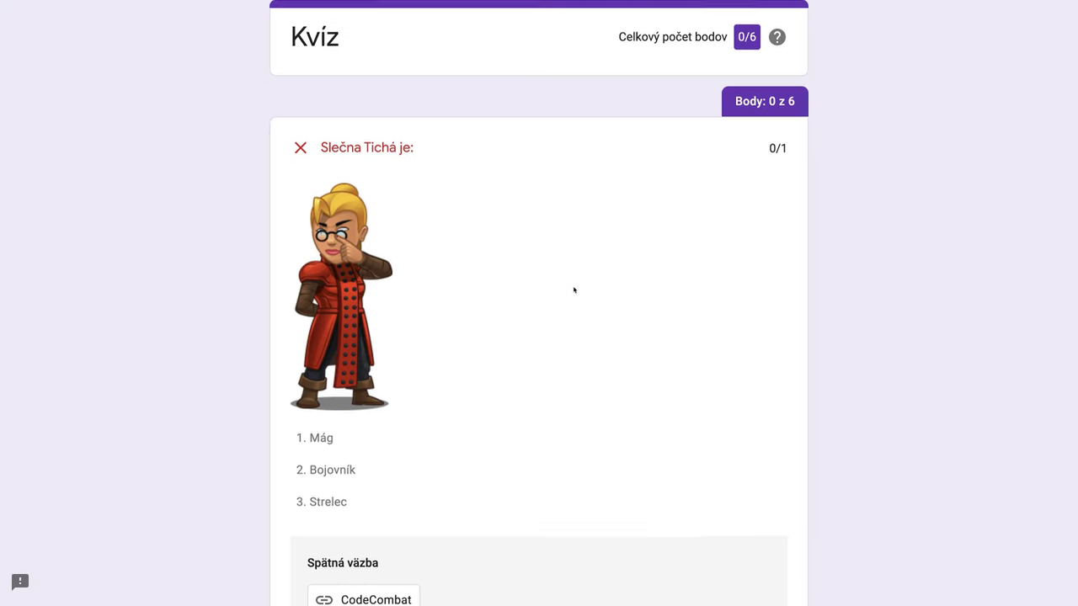
scroll(573, 289, down, 9)
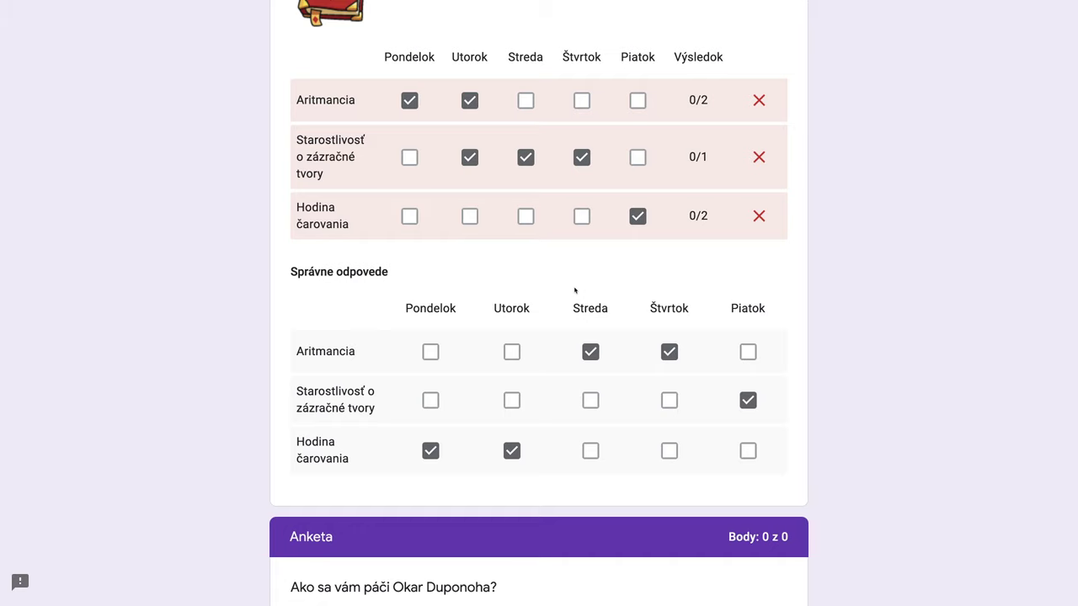
scroll(570, 342, up, 1)
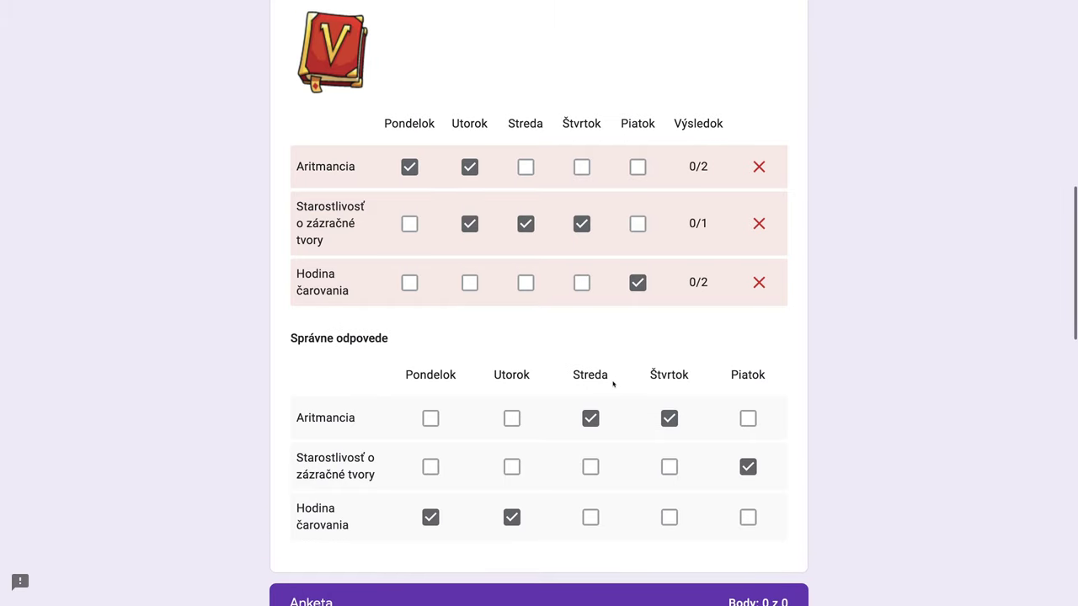